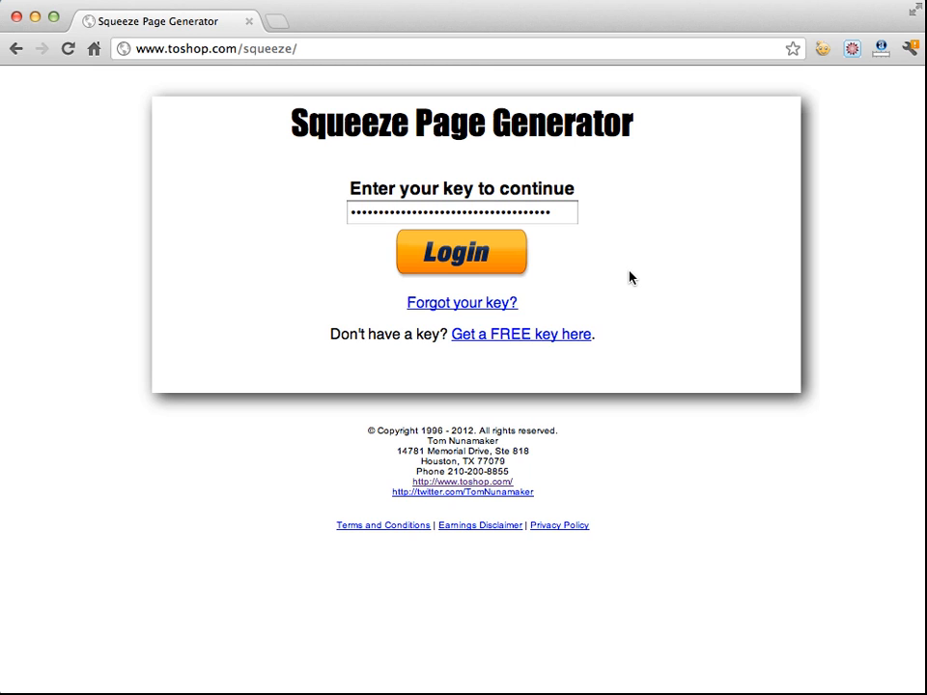
Visit the free key page and the key recovery page, returning to the login page each time
{"action": "left_click", "coordinate": [517, 338]}
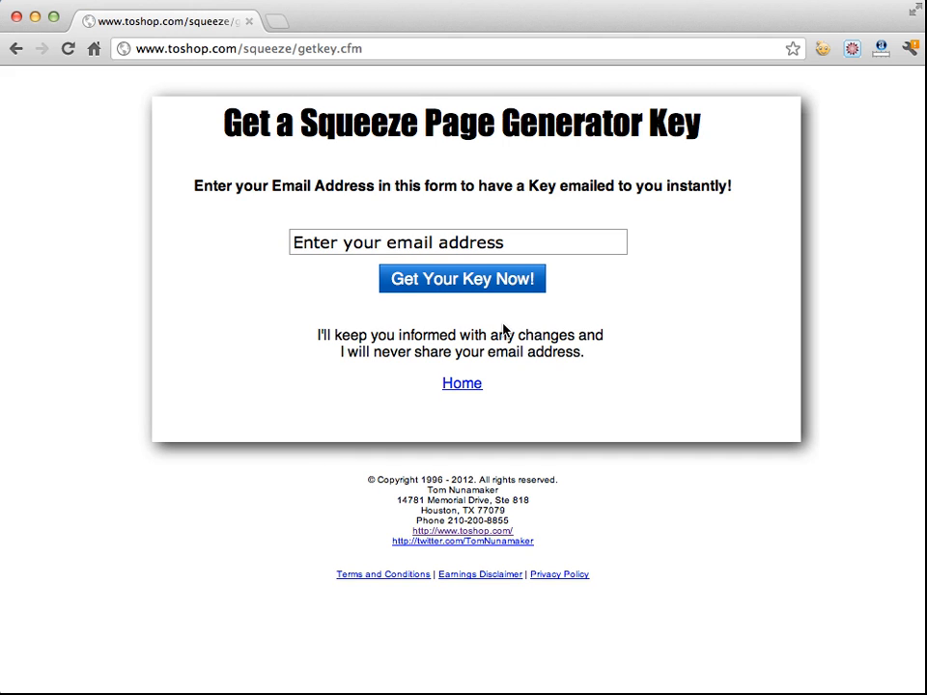
{"action": "left_click", "coordinate": [462, 384]}
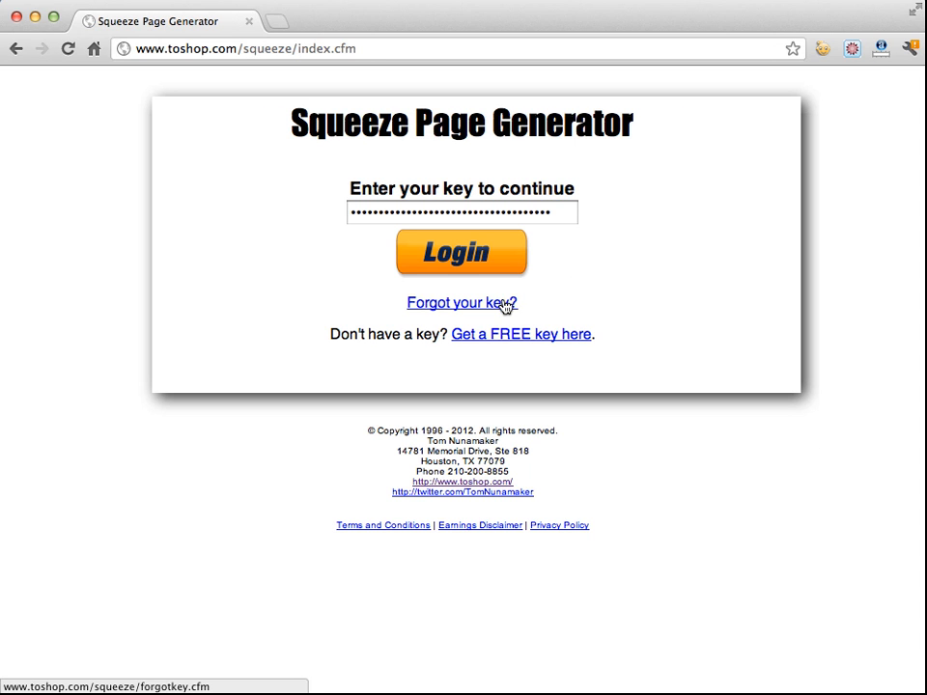
{"action": "left_click", "coordinate": [465, 306]}
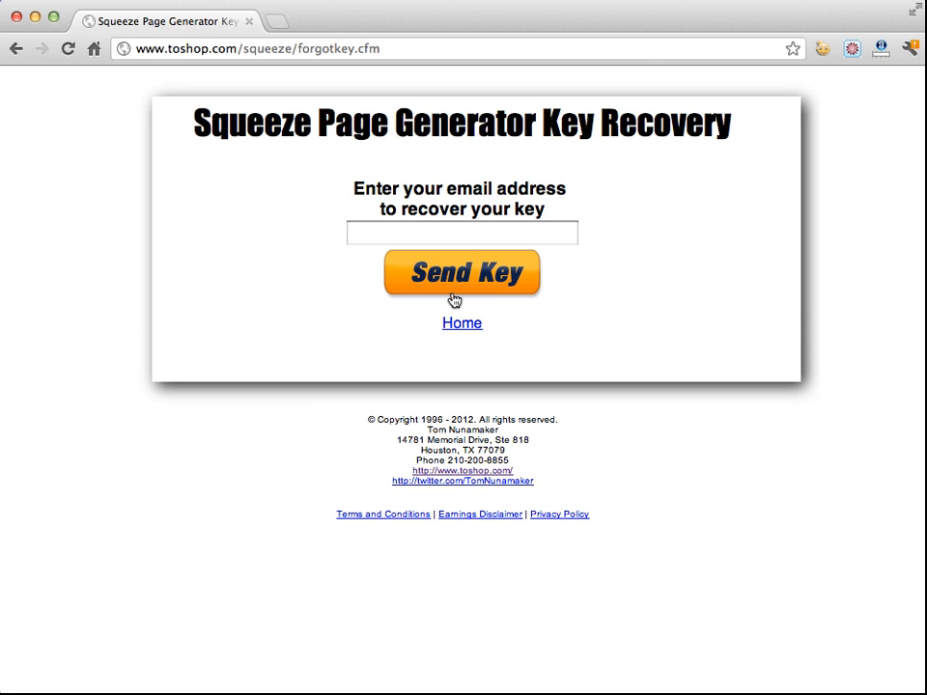
{"action": "left_click", "coordinate": [461, 326]}
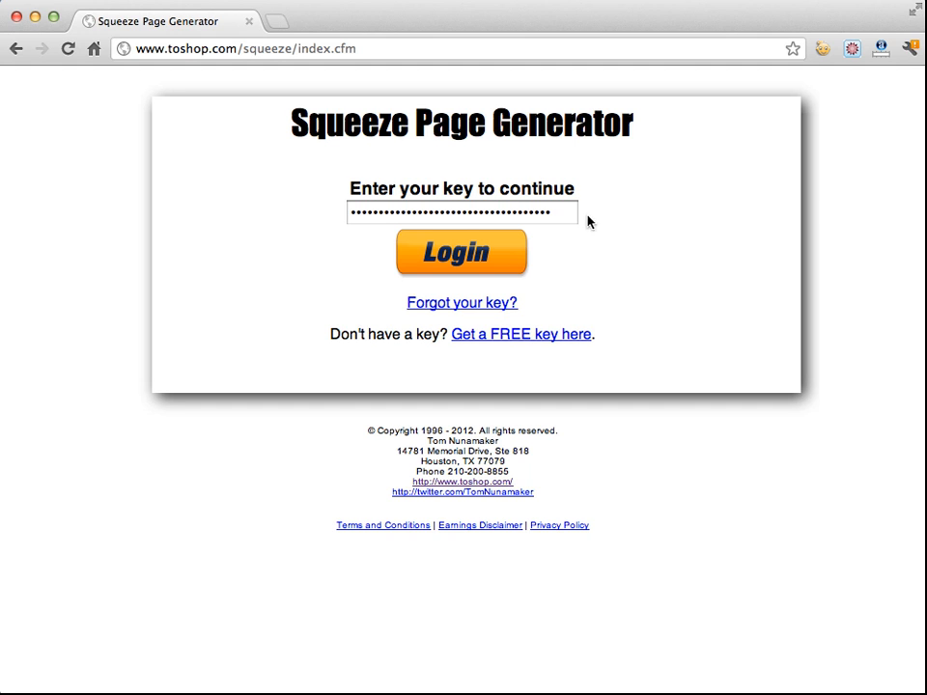
Log in to the generator and generate a squeeze page with the Basic template
{"action": "left_click", "coordinate": [492, 253]}
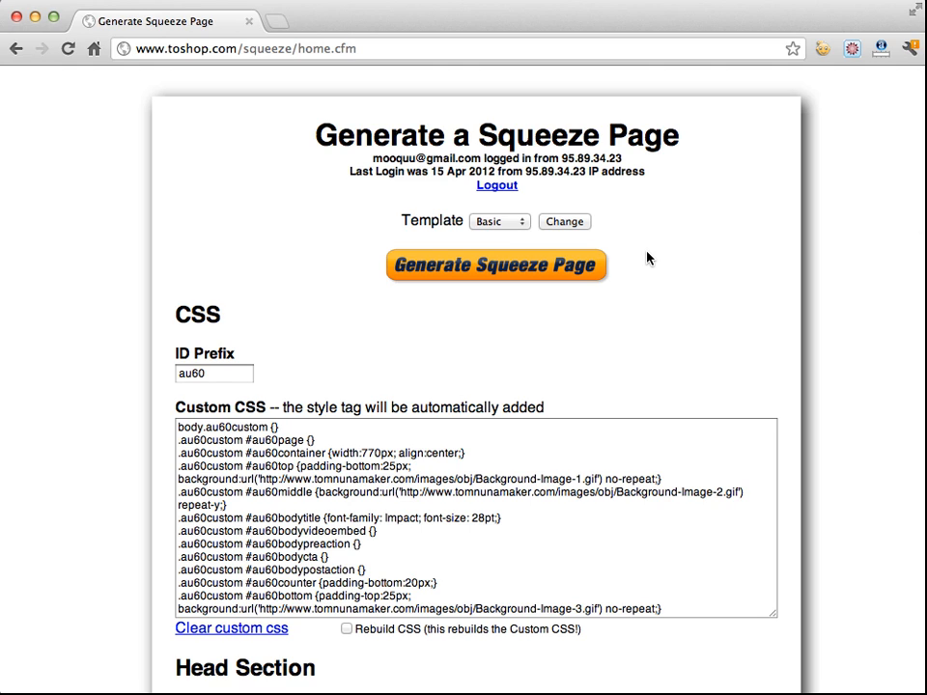
{"action": "left_click", "coordinate": [515, 228]}
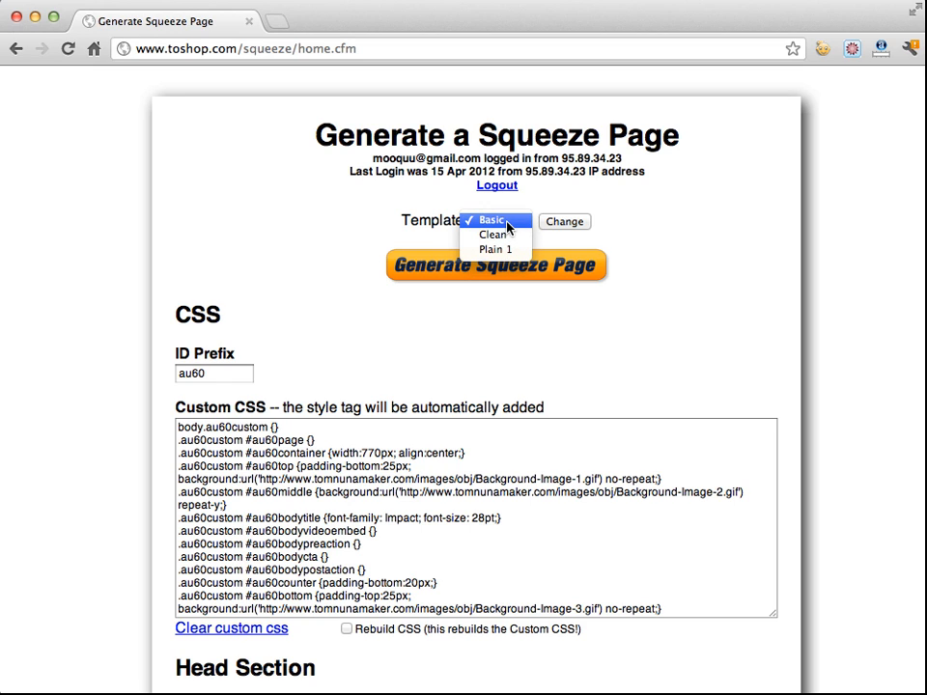
{"action": "left_click", "coordinate": [747, 205]}
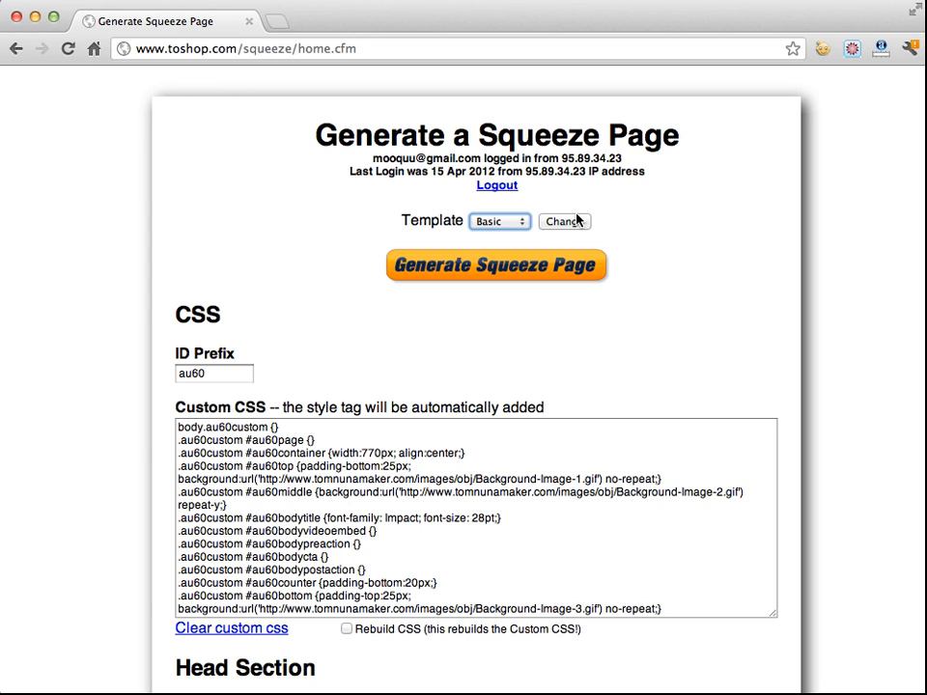
{"action": "left_click", "coordinate": [499, 222]}
{"action": "left_click", "coordinate": [493, 250]}
{"action": "left_click", "coordinate": [492, 270]}
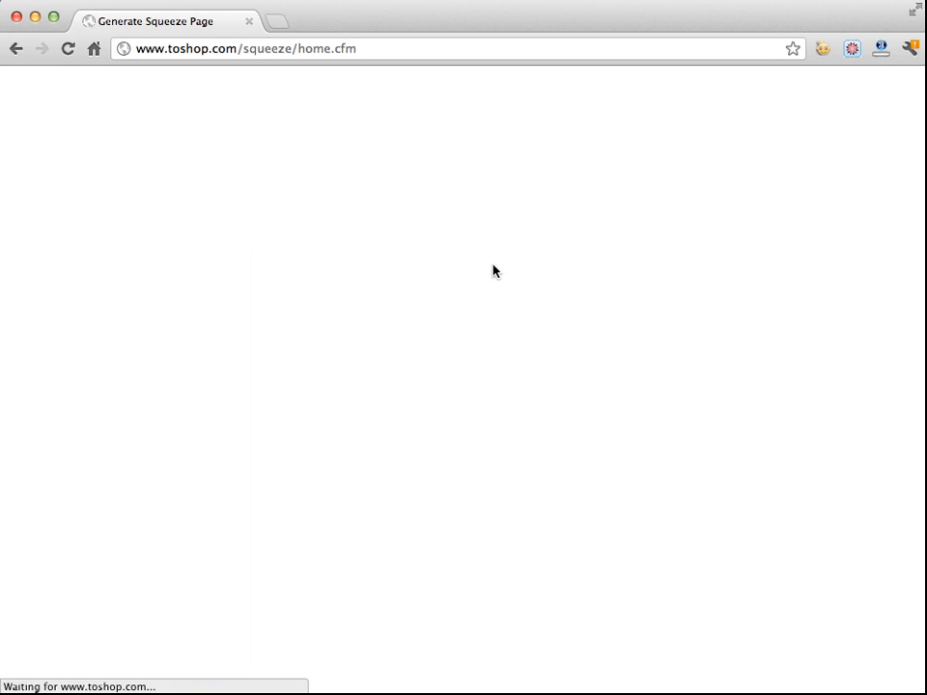
Open the generated squeeze page in a new window and return to the generator tab
{"action": "left_click", "coordinate": [425, 257]}
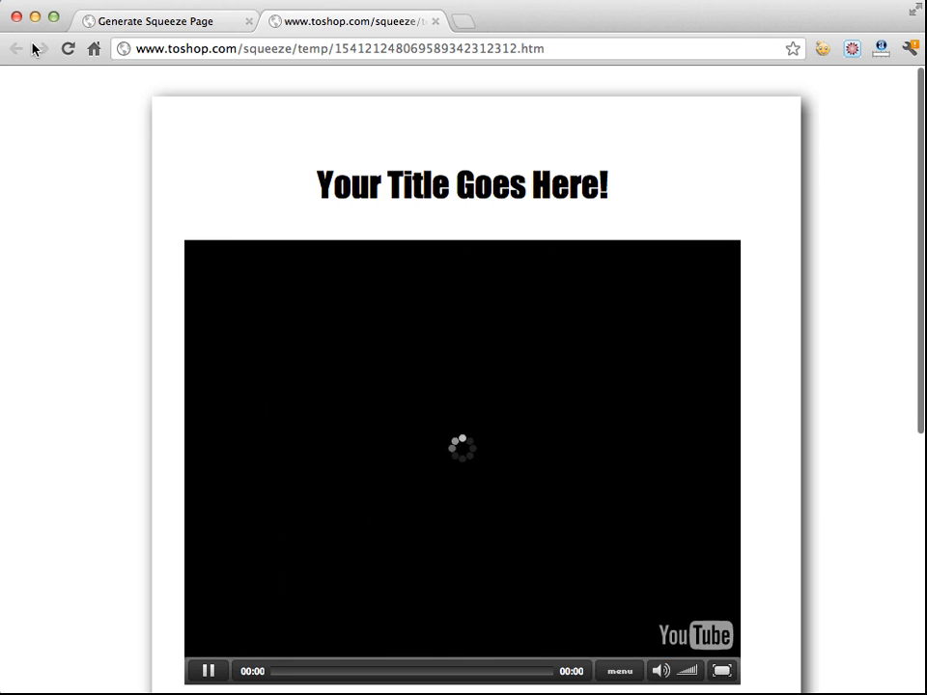
{"action": "left_click", "coordinate": [184, 27]}
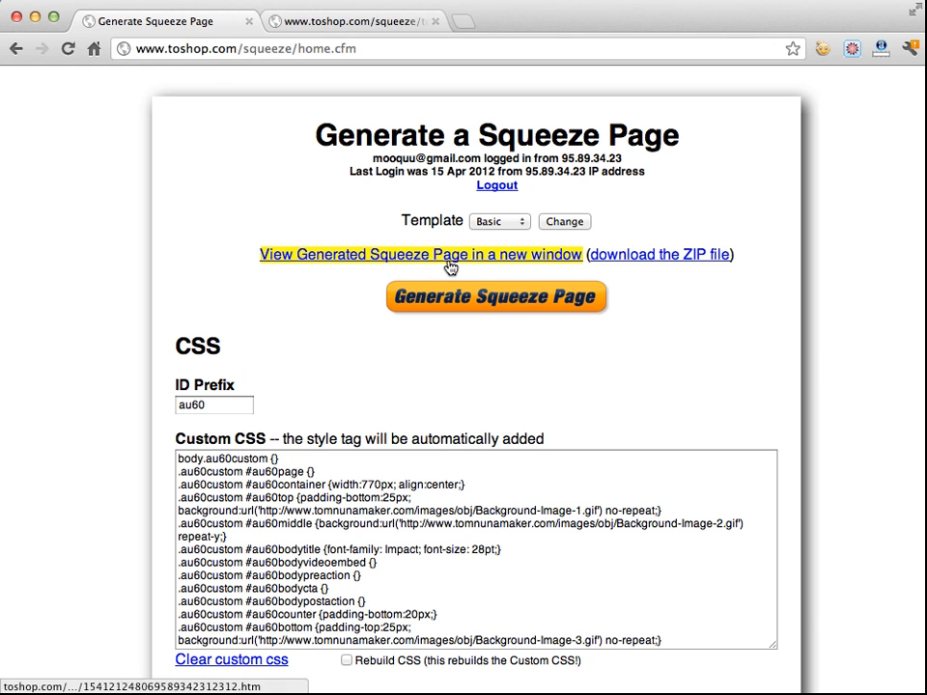
Switch the template to Plain 1 and generate a new squeeze page
{"action": "left_click", "coordinate": [476, 220]}
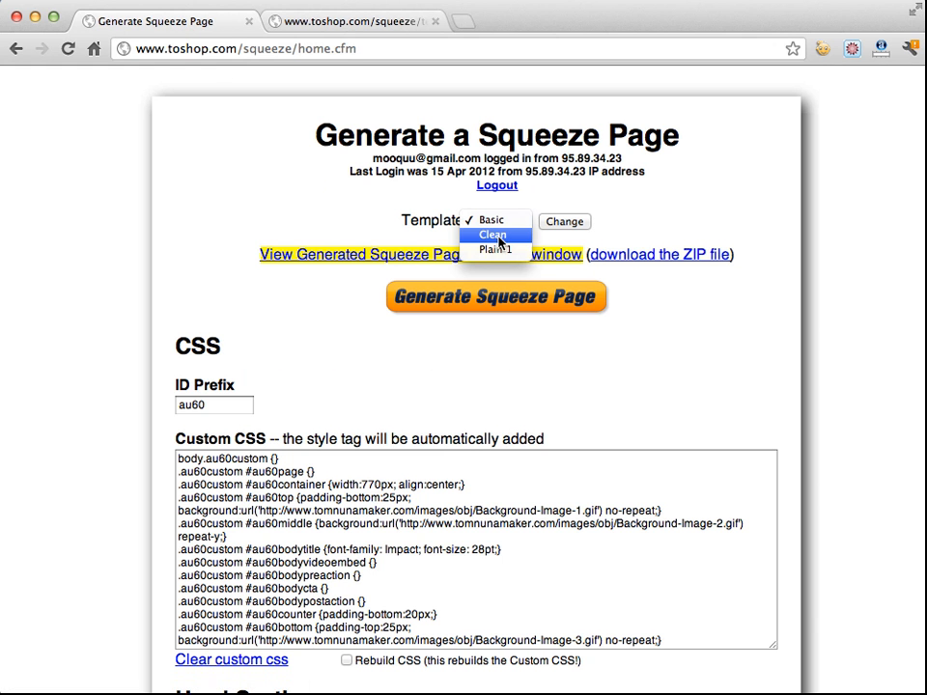
{"action": "left_click", "coordinate": [497, 249]}
{"action": "left_click", "coordinate": [557, 229]}
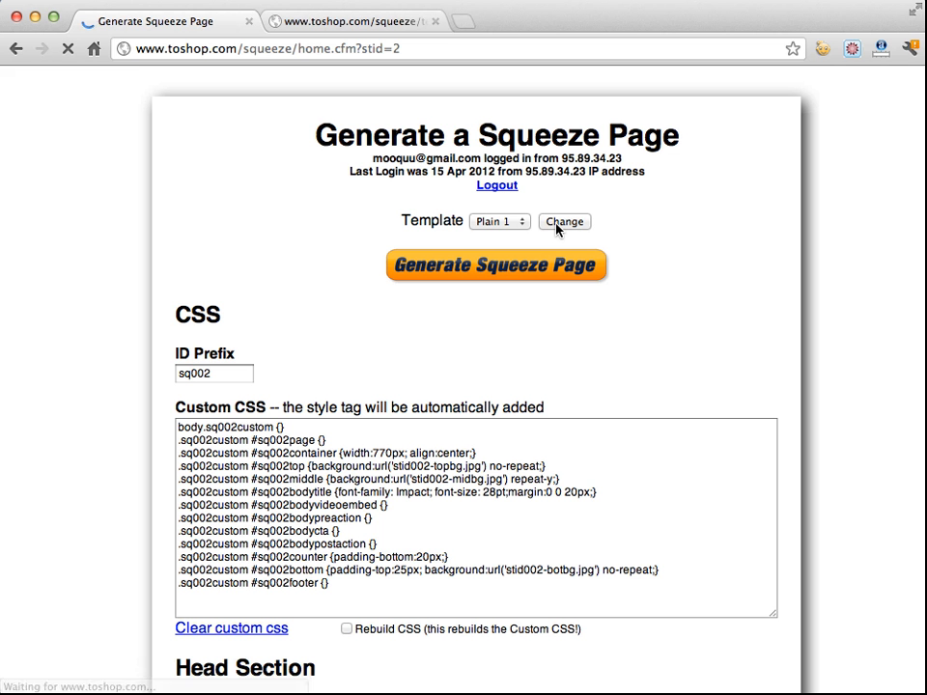
{"action": "left_click", "coordinate": [482, 271]}
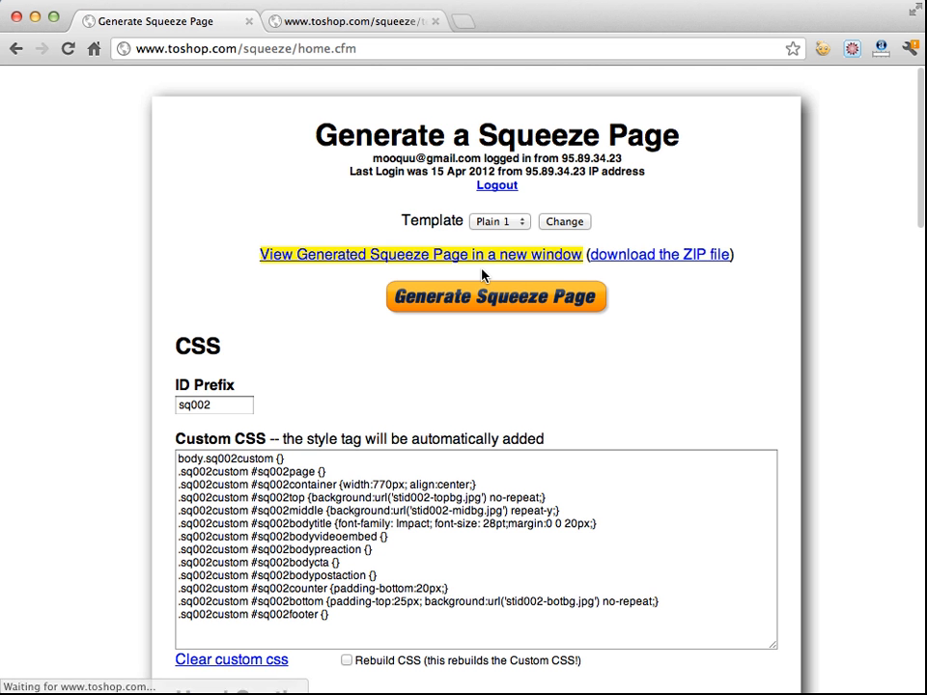
Preview the Plain 1 squeeze page in a new window and return to the generator tab
{"action": "left_click", "coordinate": [447, 257]}
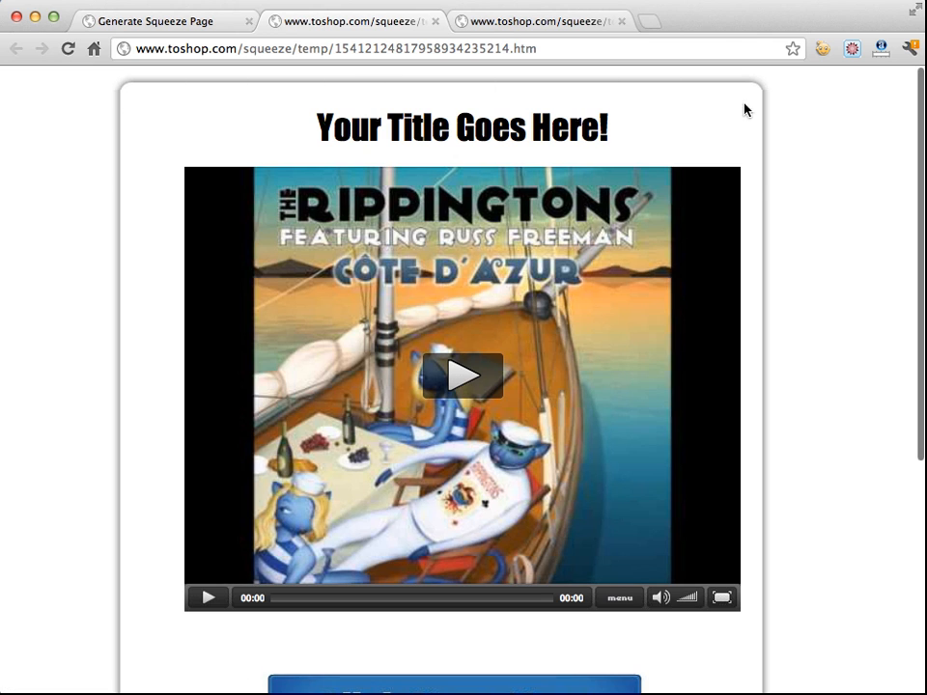
{"action": "left_click", "coordinate": [218, 21]}
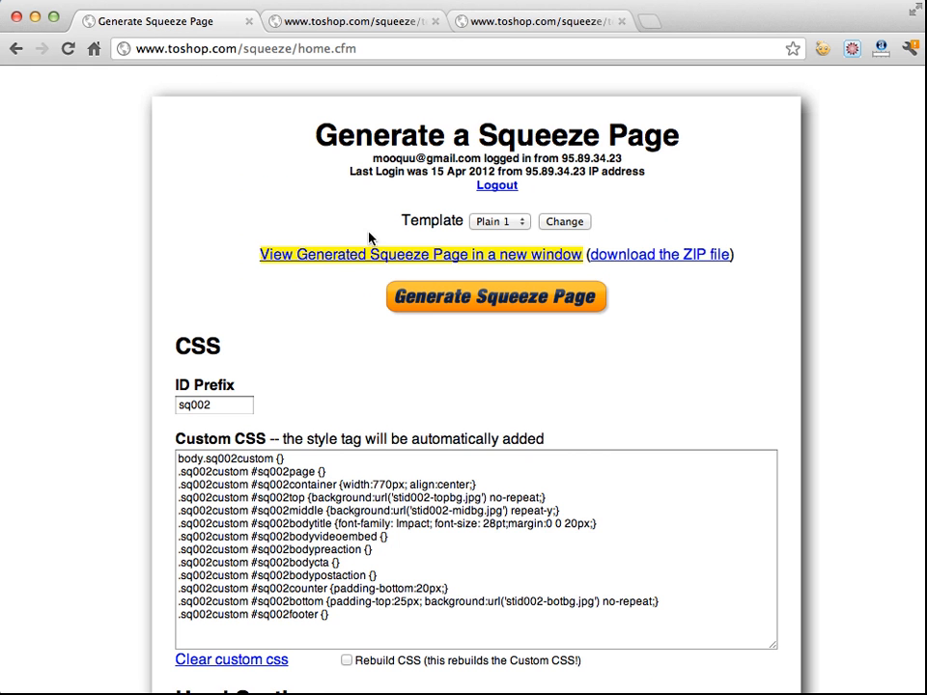
Switch the template to Clean and generate a new squeeze page
{"action": "left_click", "coordinate": [510, 223]}
{"action": "left_click", "coordinate": [501, 203]}
{"action": "left_click", "coordinate": [562, 223]}
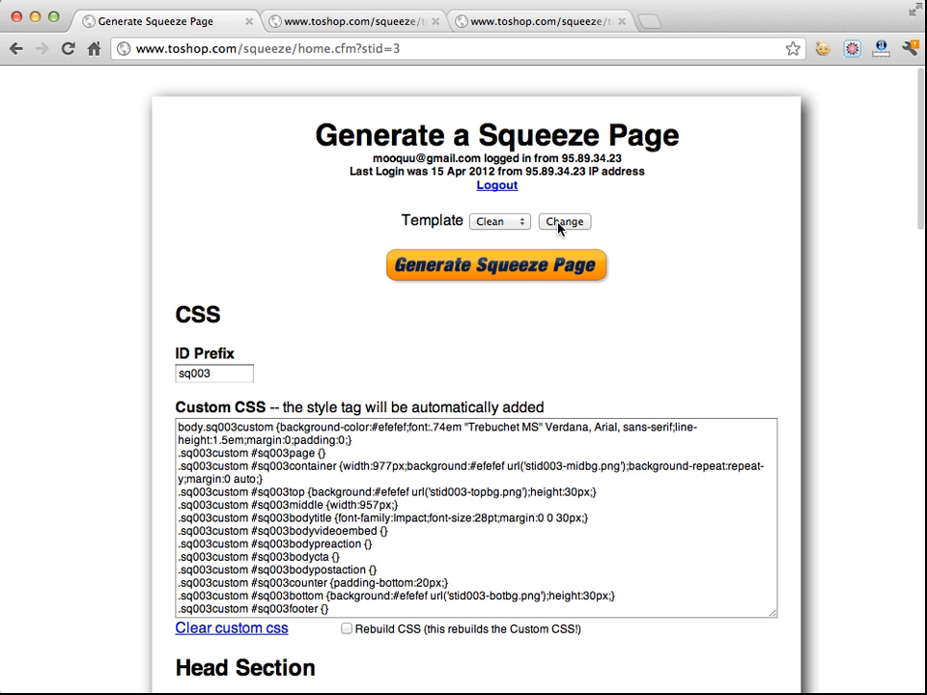
{"action": "left_click", "coordinate": [490, 265]}
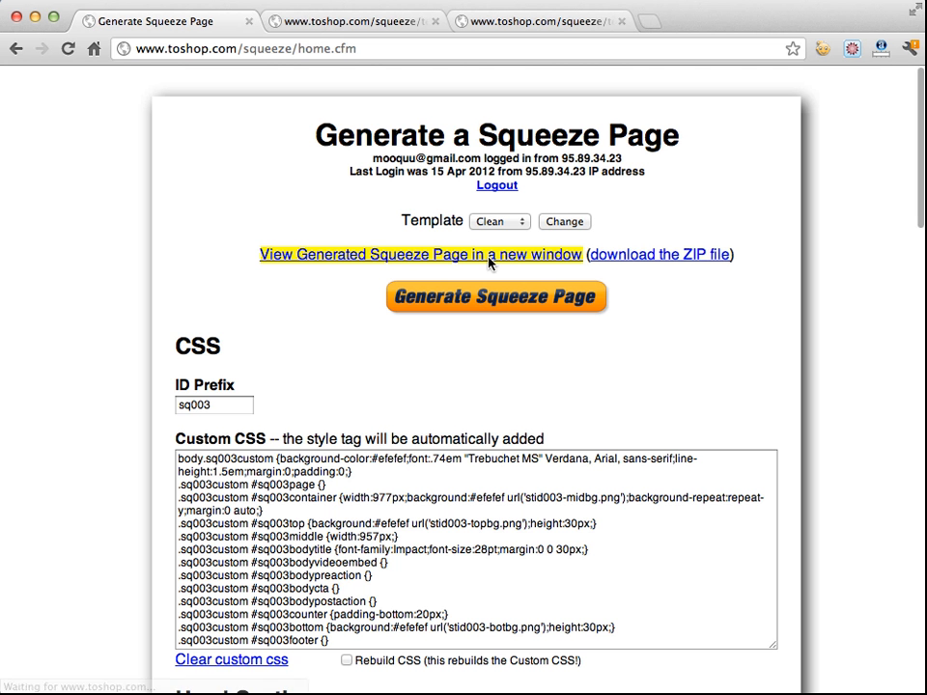
Preview the Clean squeeze page in a new window, scrolling through its full length
{"action": "left_click", "coordinate": [474, 257]}
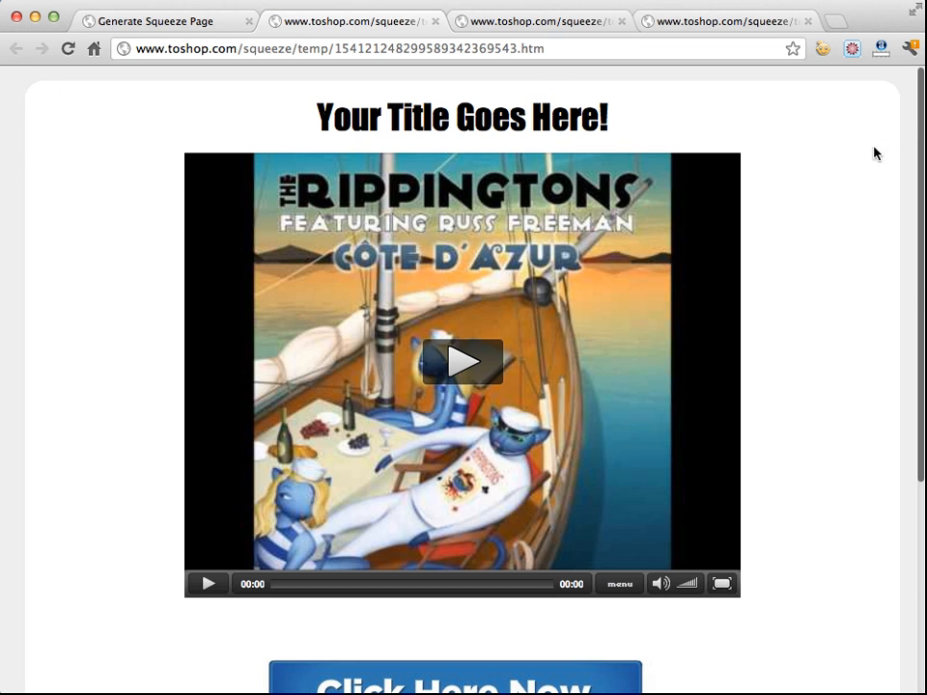
{"action": "scroll", "coordinate": [874, 152], "scroll_direction": "down", "scroll_amount": 5}
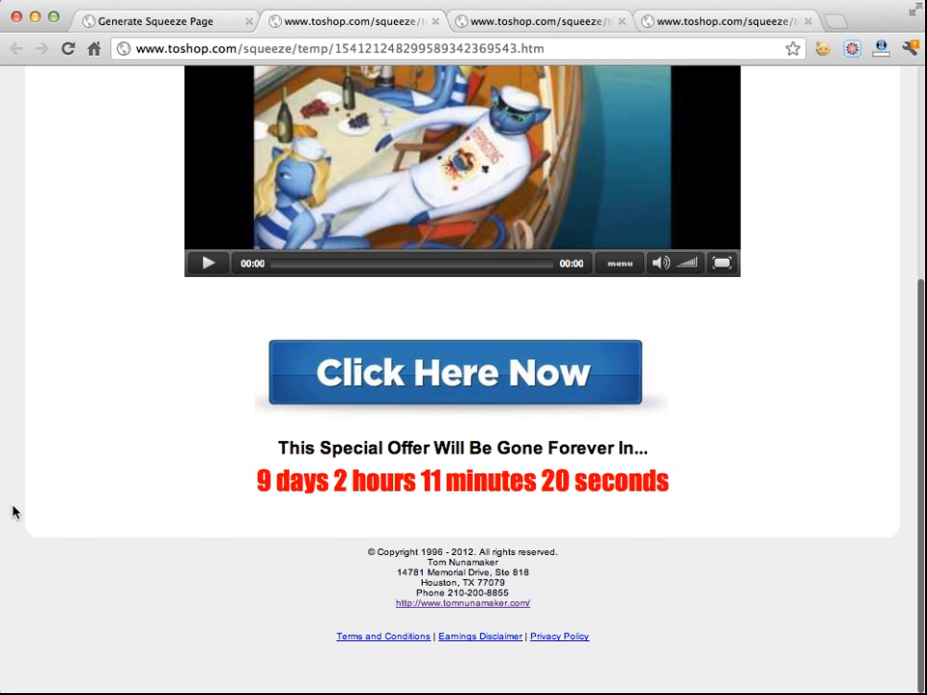
{"action": "scroll", "coordinate": [87, 478], "scroll_direction": "up", "scroll_amount": 5}
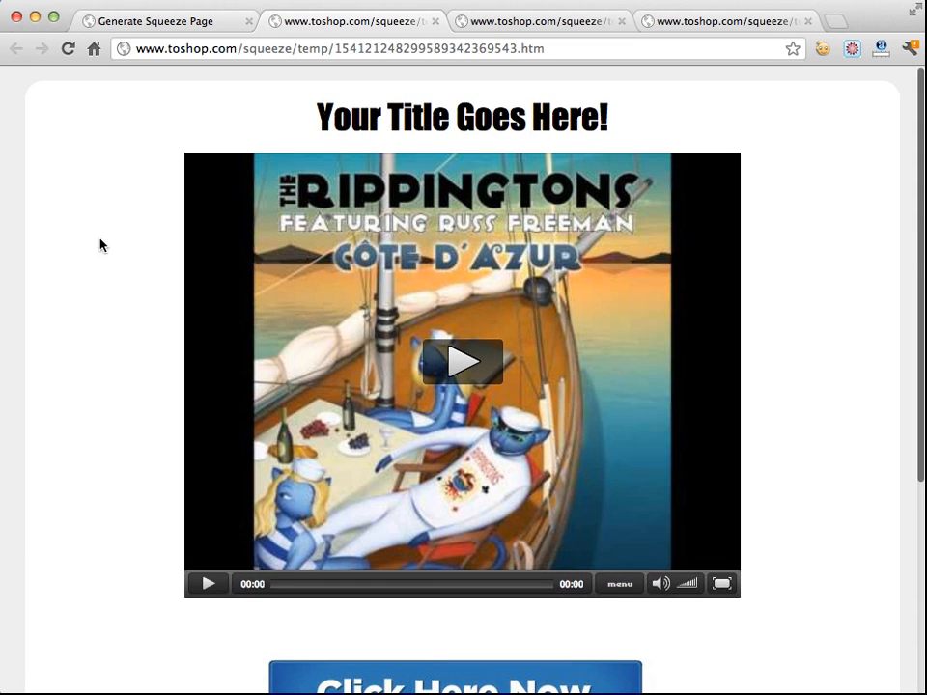
Close the three preview tabs, leaving only the generator page open
{"action": "left_click", "coordinate": [433, 20]}
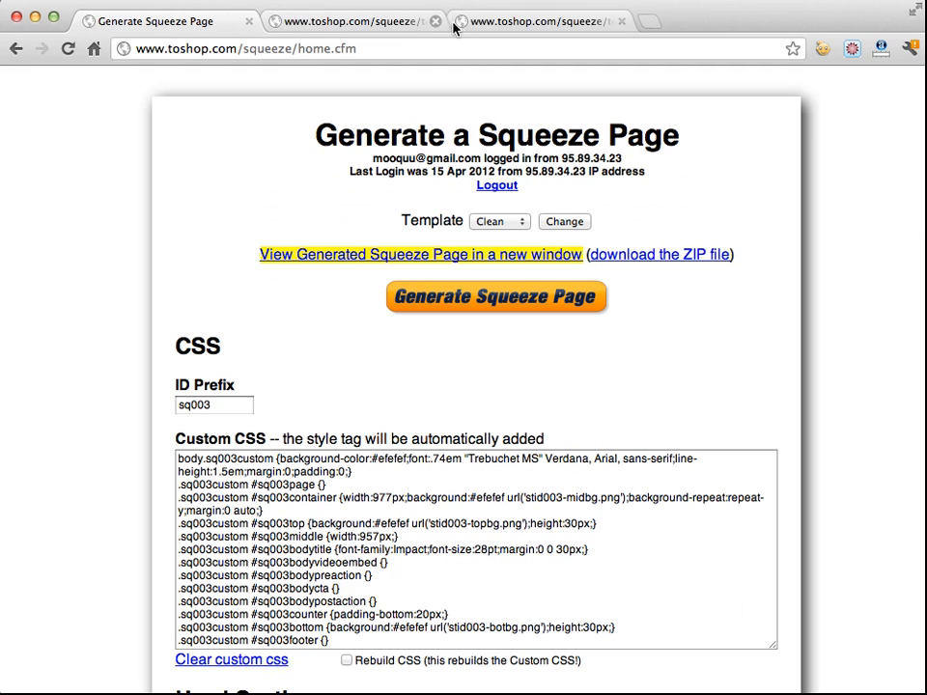
{"action": "left_click", "coordinate": [435, 21]}
{"action": "left_click", "coordinate": [435, 20]}
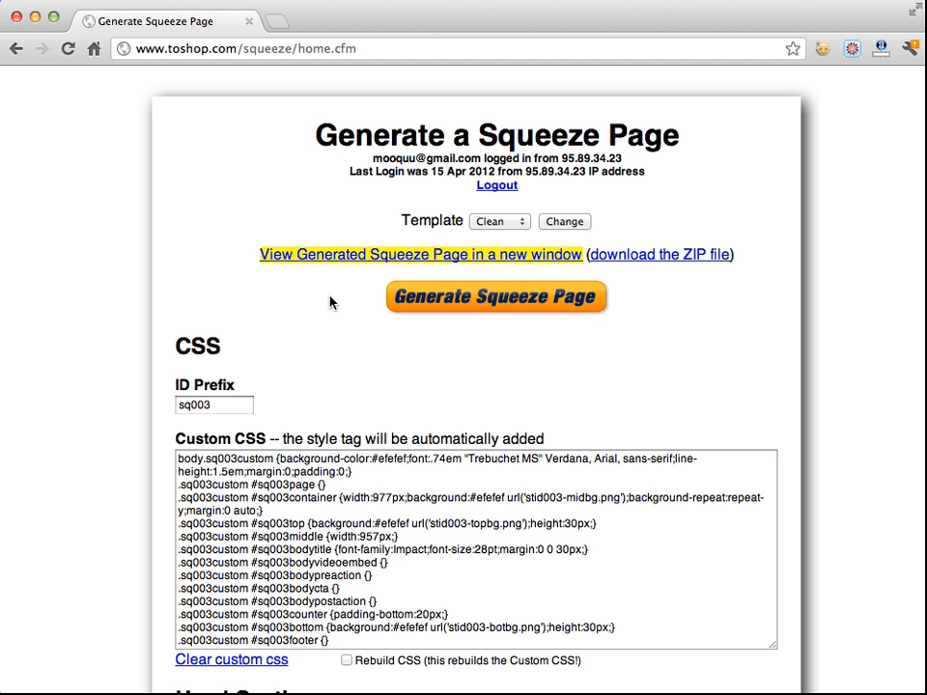
Scroll through the generator form's CSS, head, body and Exit Splash sections and back to the top
{"action": "scroll", "coordinate": [338, 301], "scroll_direction": "down", "scroll_amount": 1}
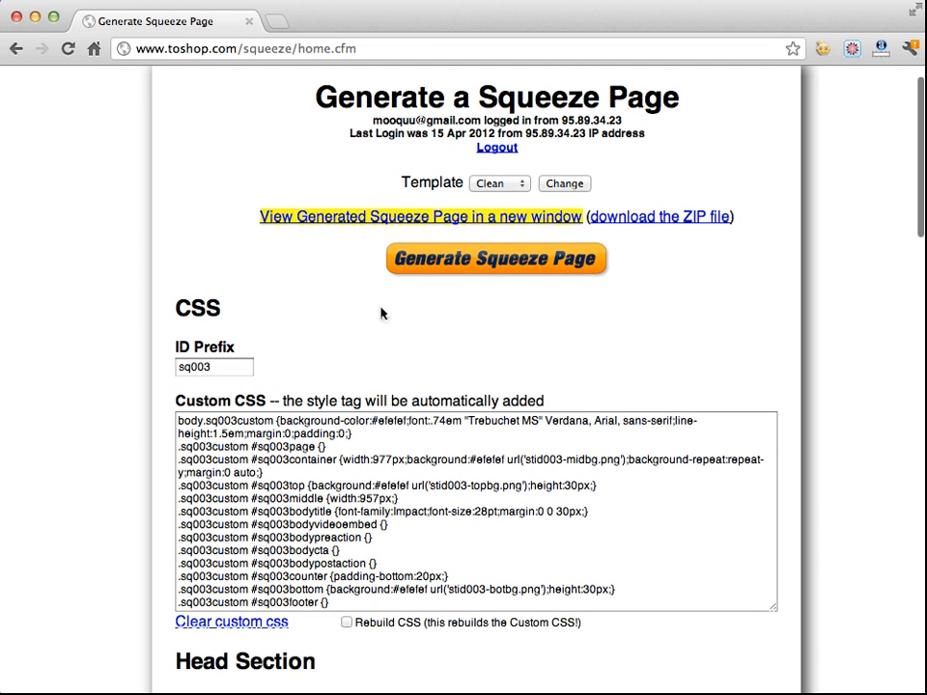
{"action": "scroll", "coordinate": [324, 316], "scroll_direction": "down", "scroll_amount": 2}
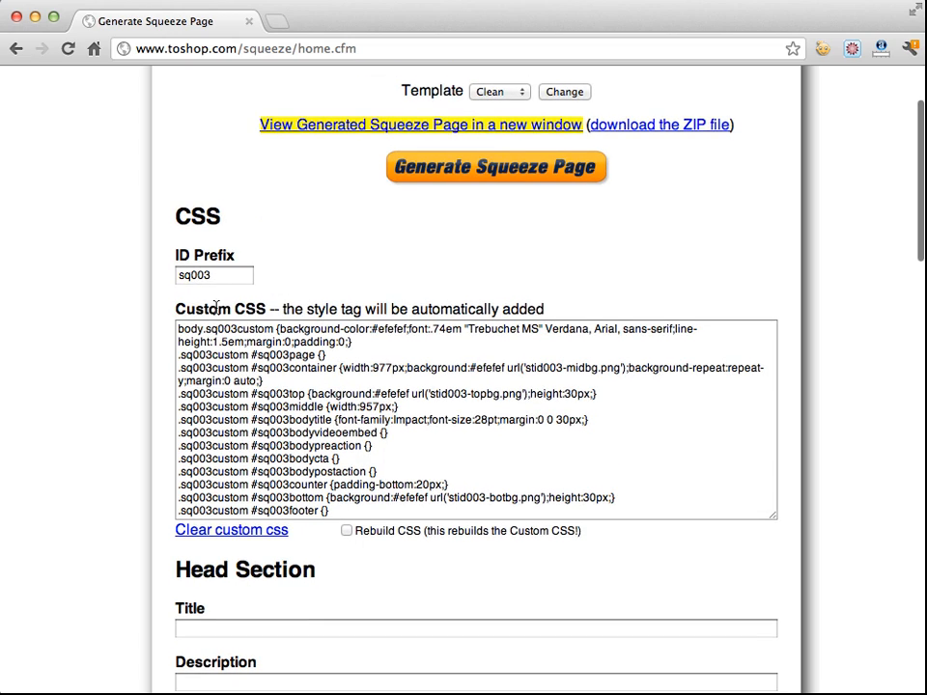
{"action": "scroll", "coordinate": [184, 301], "scroll_direction": "down", "scroll_amount": 2}
{"action": "scroll", "coordinate": [199, 307], "scroll_direction": "down", "scroll_amount": 8}
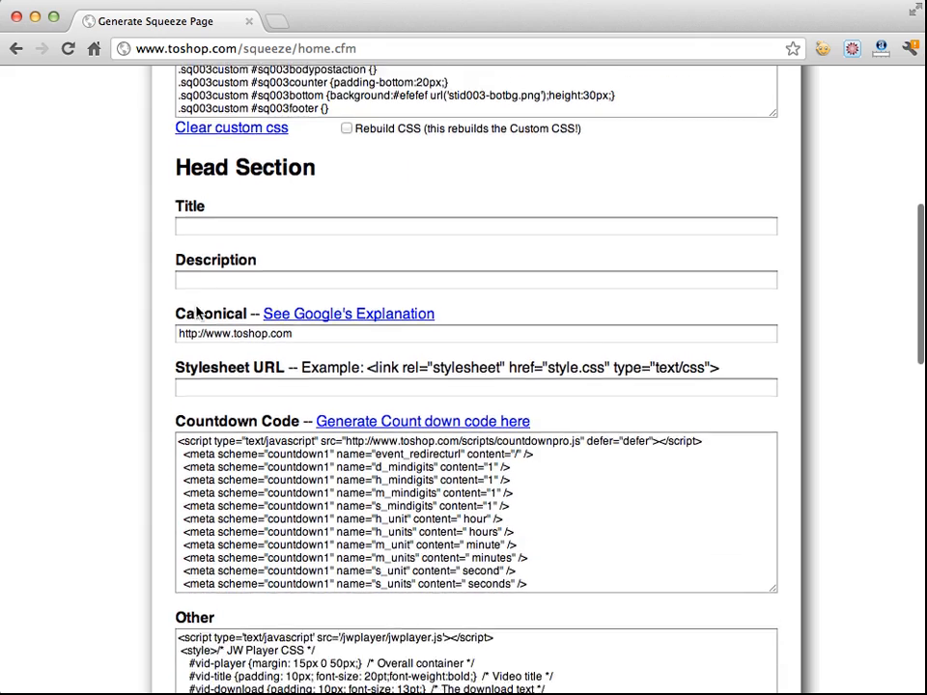
{"action": "scroll", "coordinate": [179, 172], "scroll_direction": "down", "scroll_amount": 12}
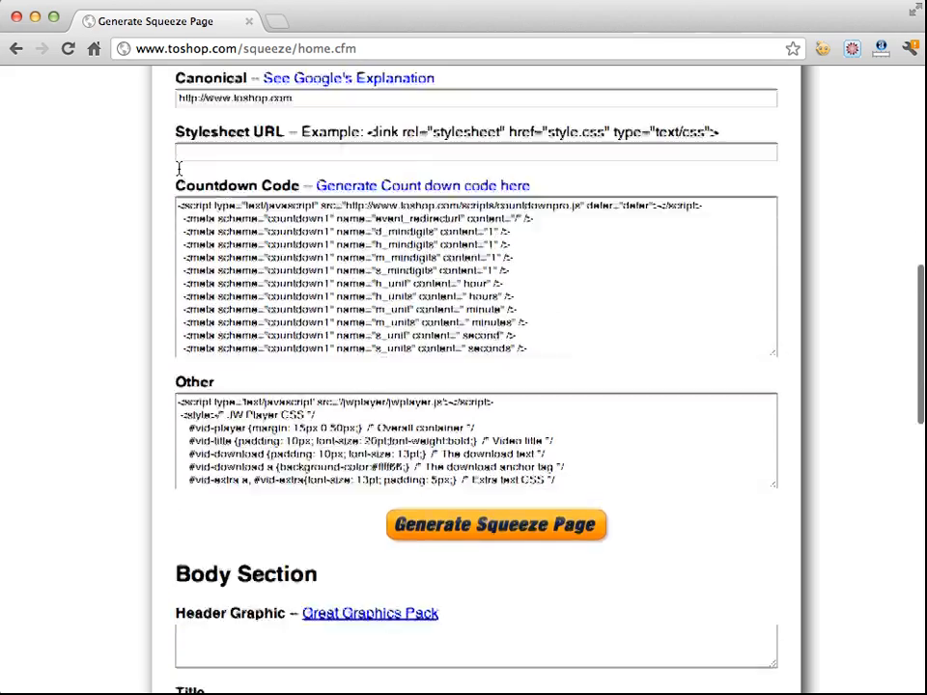
{"action": "scroll", "coordinate": [178, 169], "scroll_direction": "down", "scroll_amount": 15}
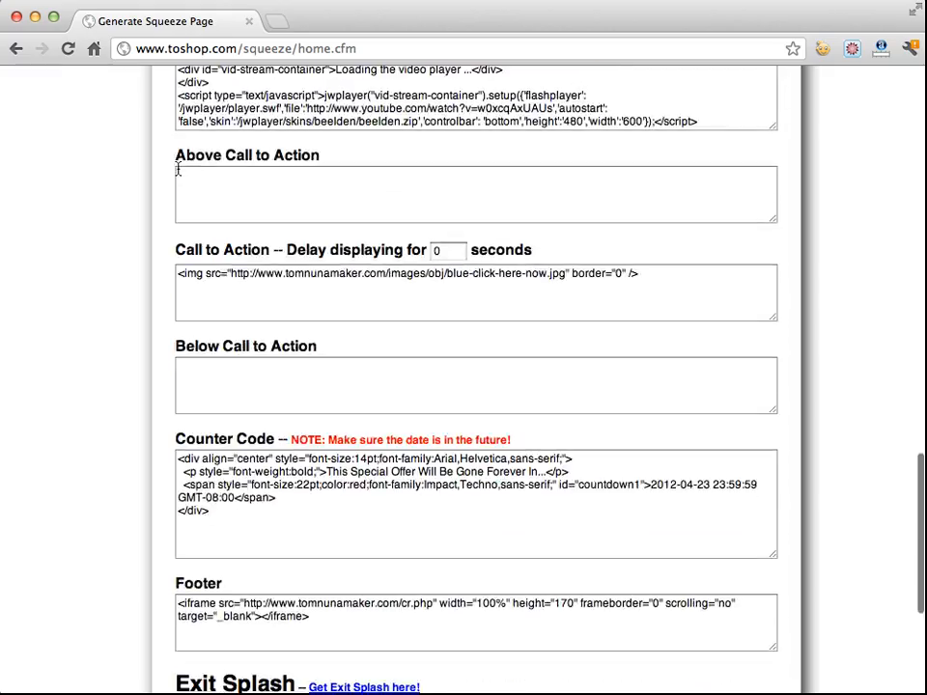
{"action": "scroll", "coordinate": [177, 169], "scroll_direction": "down", "scroll_amount": 1}
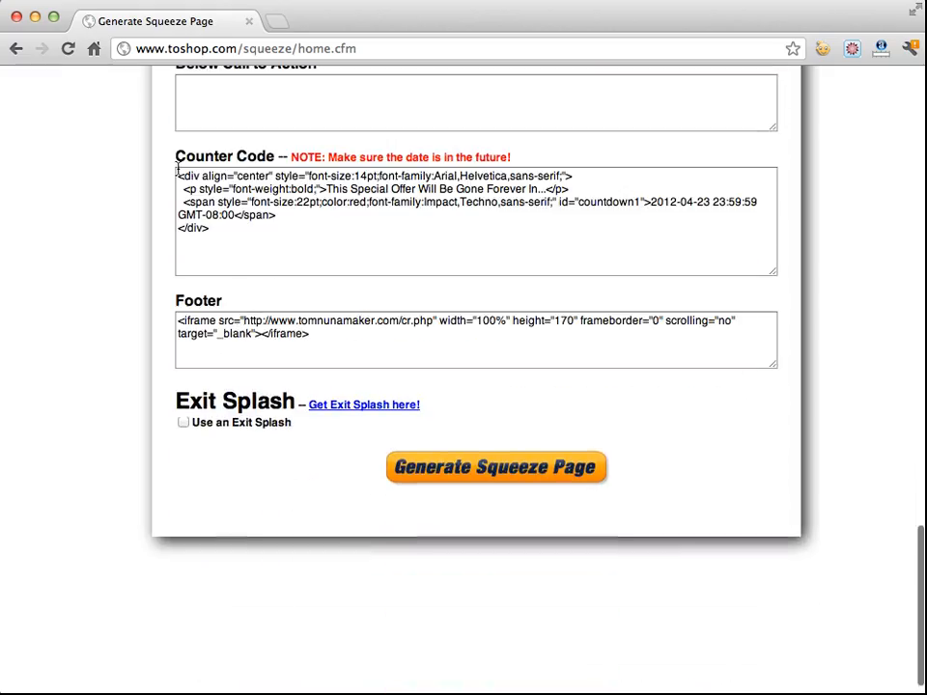
{"action": "left_click", "coordinate": [182, 422]}
{"action": "left_click", "coordinate": [182, 422]}
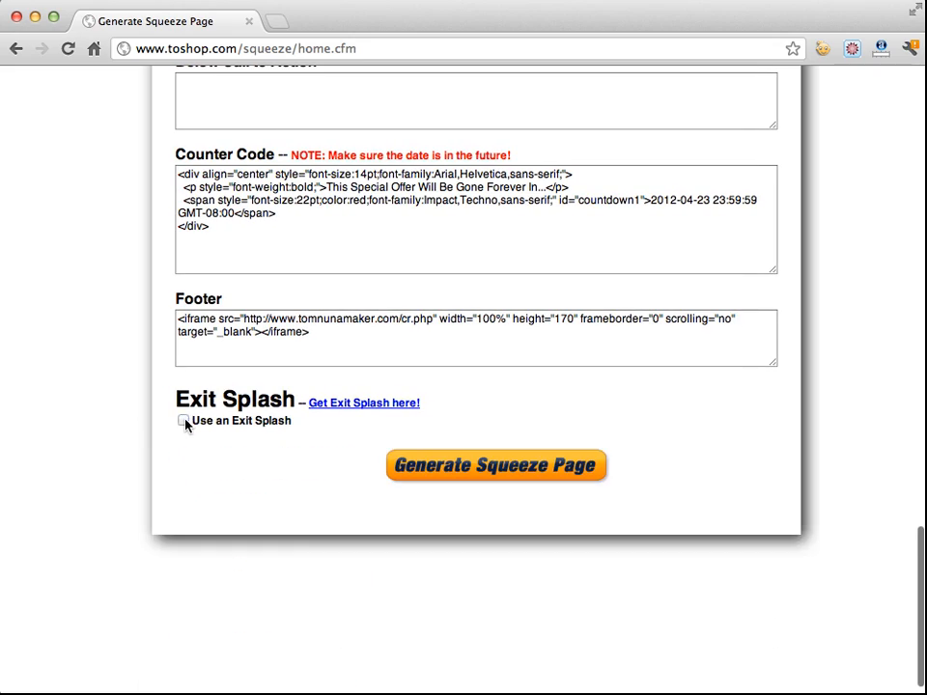
{"action": "scroll", "coordinate": [182, 425], "scroll_direction": "up", "scroll_amount": 20}
{"action": "scroll", "coordinate": [182, 425], "scroll_direction": "up", "scroll_amount": 15}
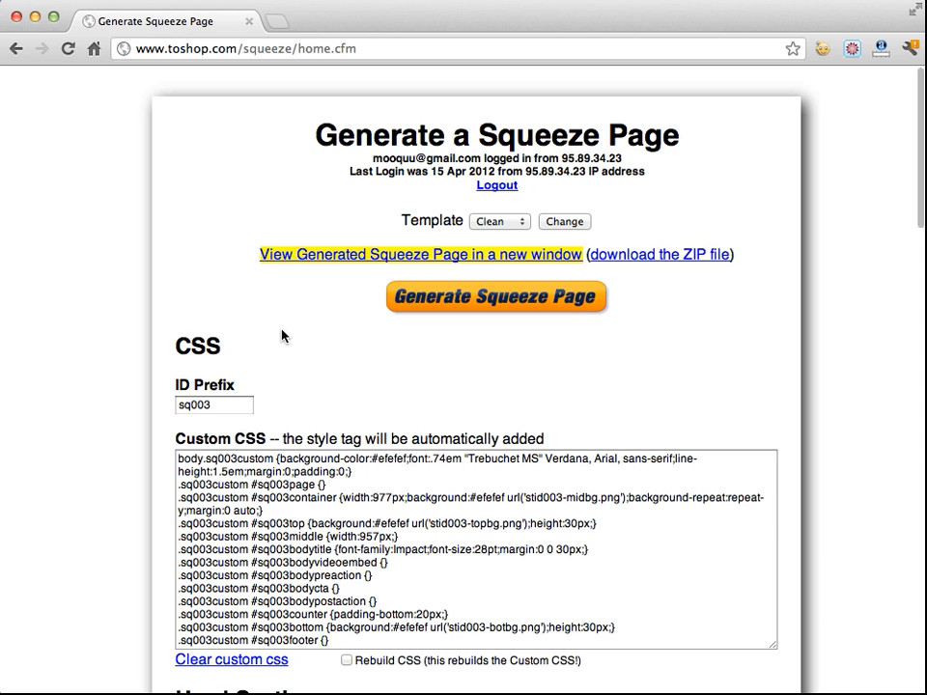
Examine the ID Prefix field and how its value prefixes the selectors in the Custom CSS
{"action": "scroll", "coordinate": [280, 336], "scroll_direction": "down", "scroll_amount": 1}
{"action": "scroll", "coordinate": [273, 336], "scroll_direction": "down", "scroll_amount": 1}
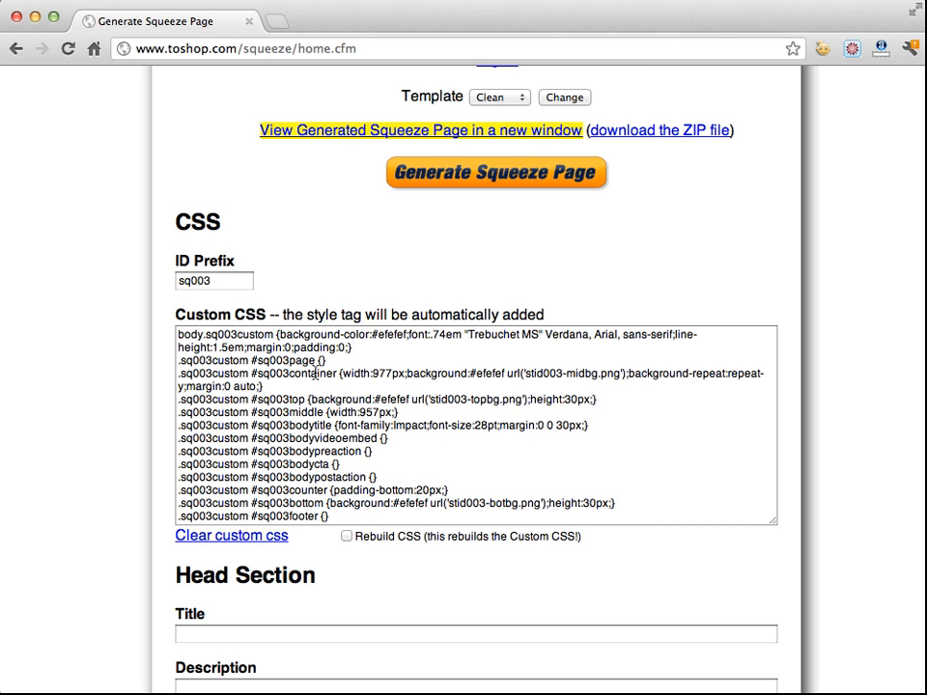
{"action": "mouse_move", "coordinate": [232, 281]}
{"action": "left_mouse_down"}
{"action": "mouse_move", "coordinate": [171, 284]}
{"action": "mouse_move", "coordinate": [228, 259]}
{"action": "left_mouse_up"}
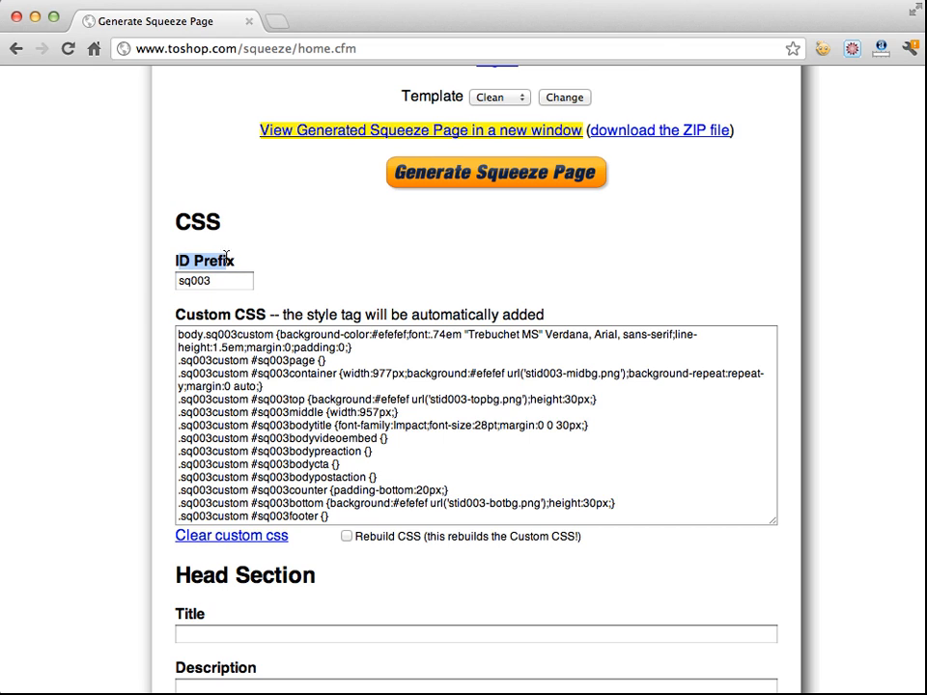
{"action": "left_click", "coordinate": [284, 262]}
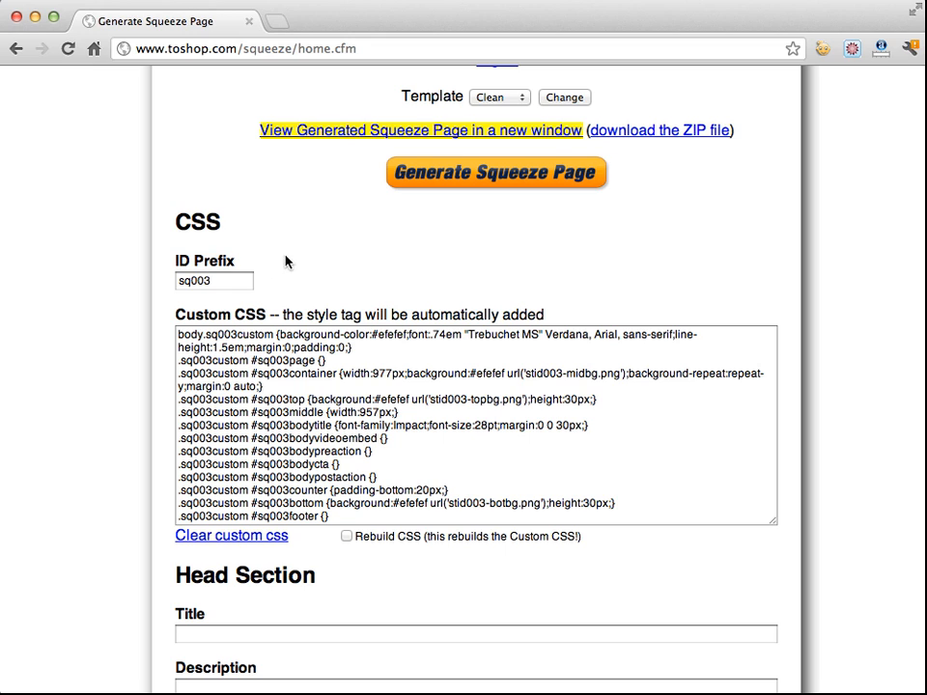
{"action": "double_click", "coordinate": [205, 283]}
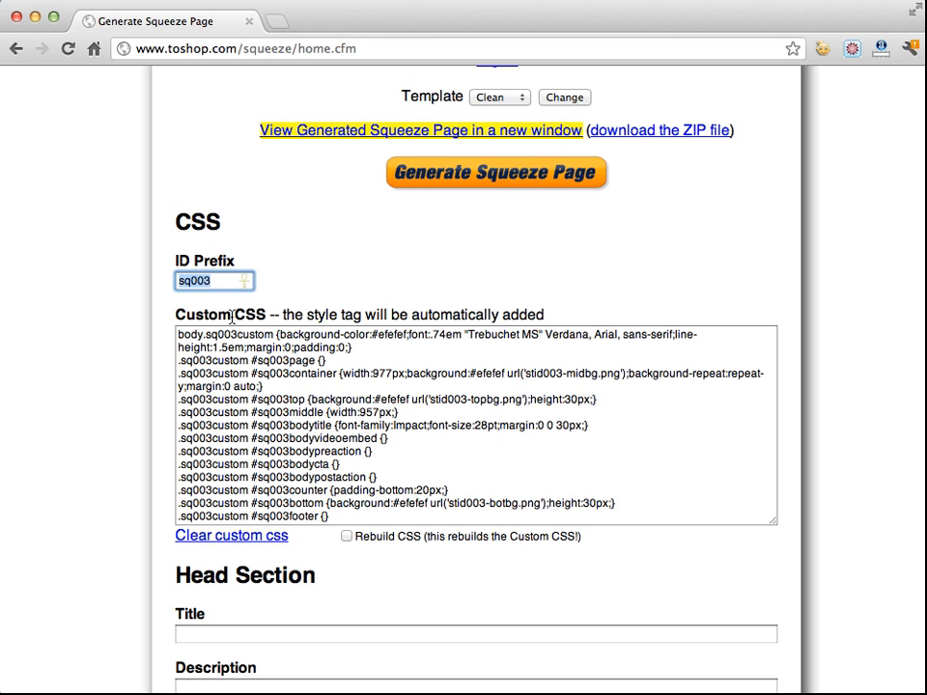
{"action": "left_click_drag", "start_coordinate": [206, 334], "coordinate": [175, 377]}
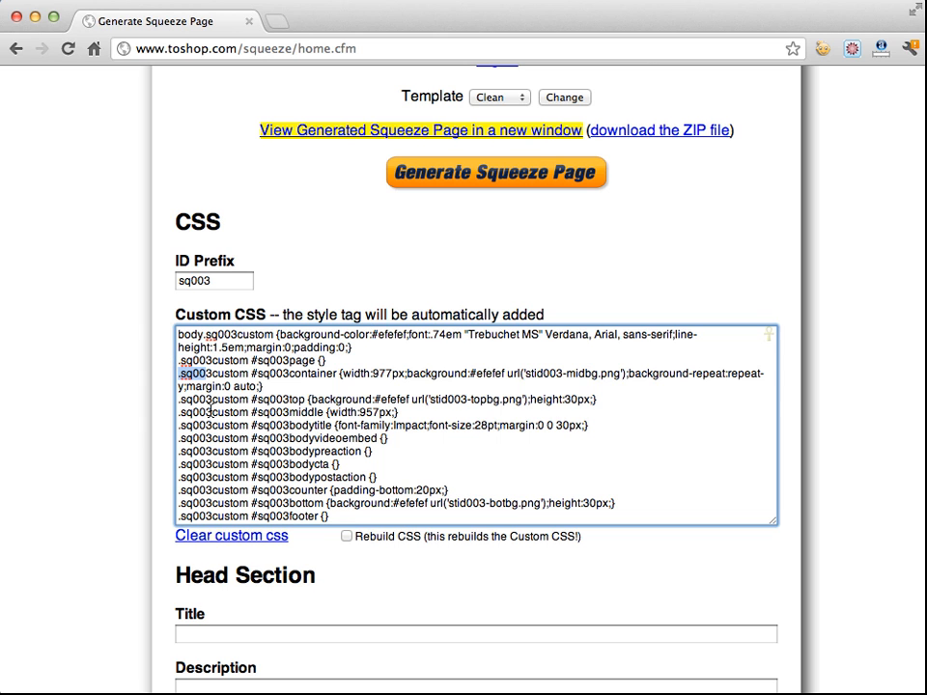
Examine the Custom CSS selectors, the Rebuild CSS option and the ID Prefix field
{"action": "left_click_drag", "start_coordinate": [211, 413], "coordinate": [182, 413]}
{"action": "left_click", "coordinate": [212, 426]}
{"action": "scroll", "coordinate": [145, 443], "scroll_direction": "down", "scroll_amount": 5}
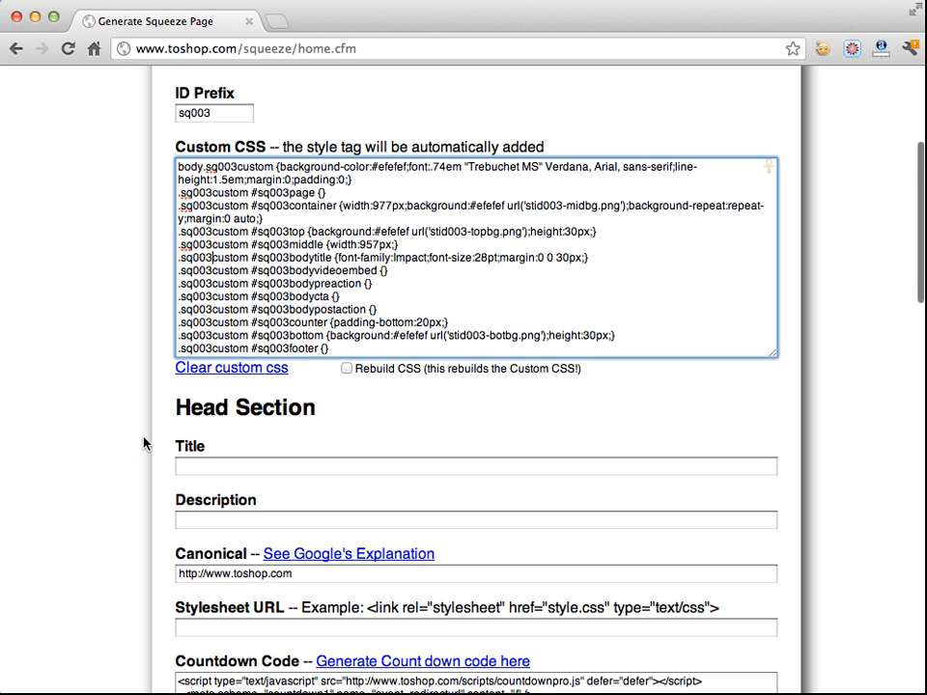
{"action": "scroll", "coordinate": [267, 334], "scroll_direction": "up", "scroll_amount": 3}
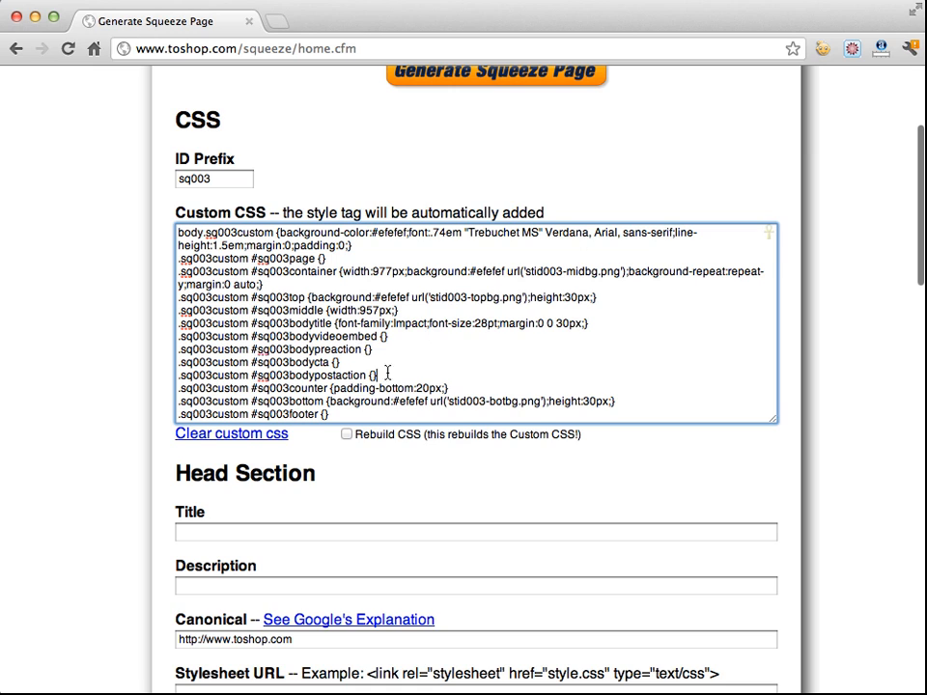
{"action": "left_click_drag", "start_coordinate": [387, 375], "coordinate": [241, 249]}
{"action": "left_click", "coordinate": [261, 258]}
{"action": "left_click", "coordinate": [401, 480]}
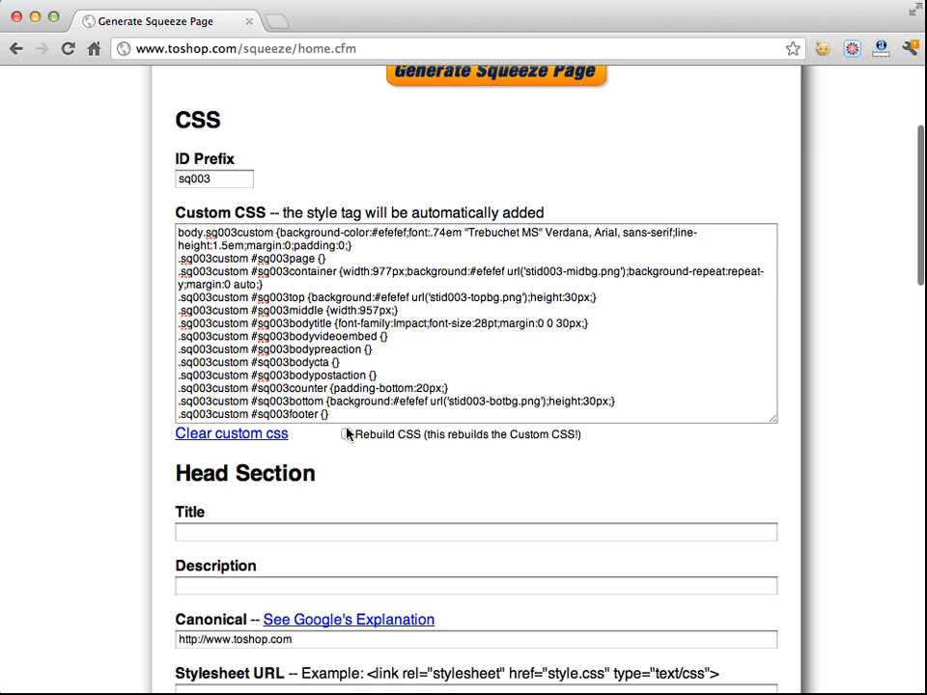
{"action": "left_click_drag", "start_coordinate": [363, 434], "coordinate": [530, 435]}
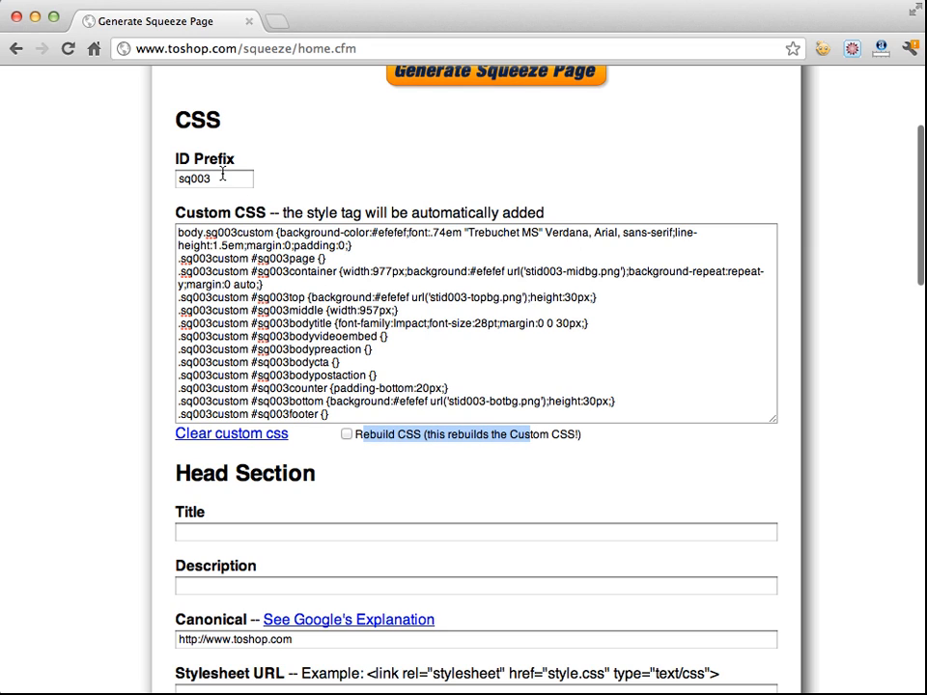
{"action": "left_click_drag", "start_coordinate": [224, 179], "coordinate": [165, 178]}
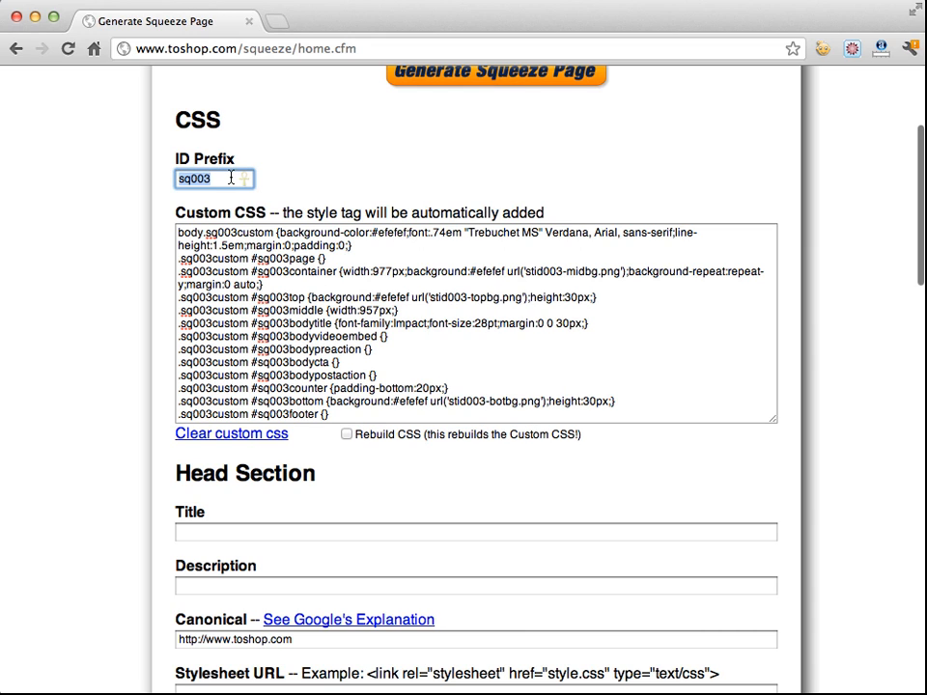
Change the ID Prefix to tom01 and tick the Rebuild CSS option
{"action": "double_click", "coordinate": [229, 179]}
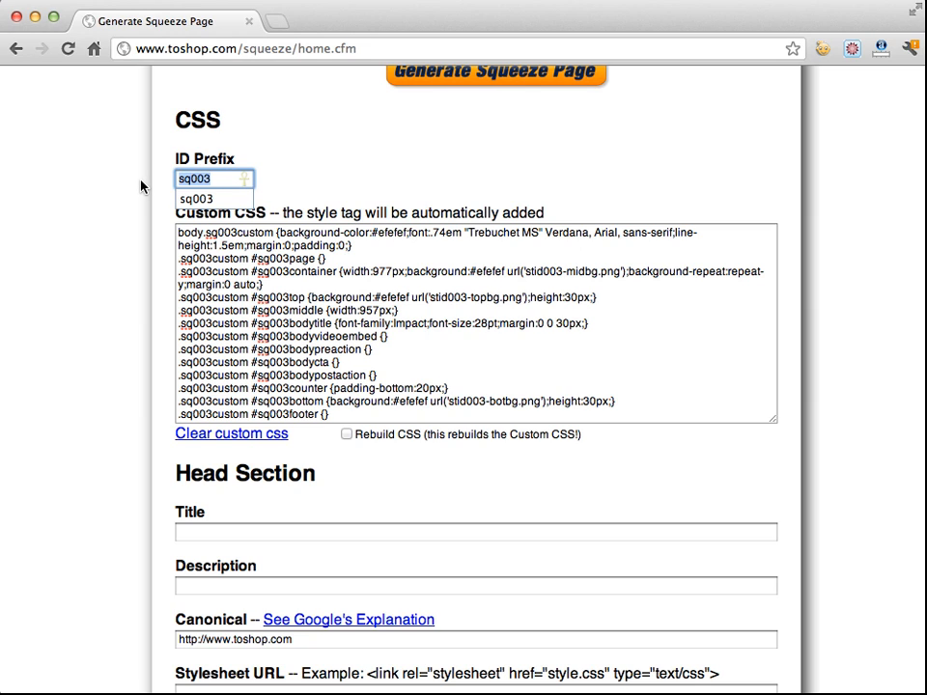
{"action": "type", "text": "tom01"}
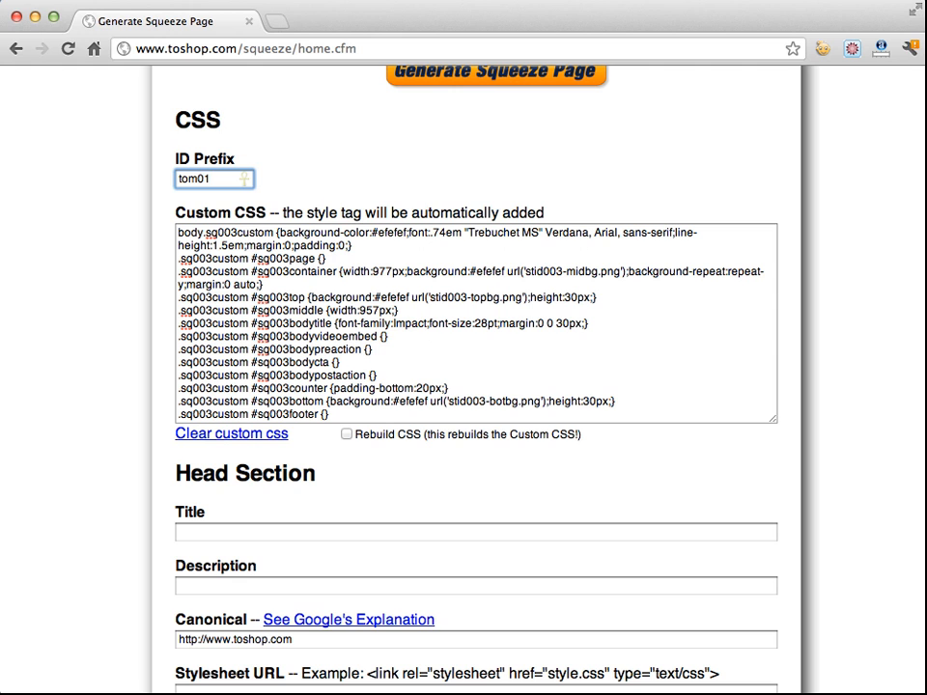
{"action": "left_click", "coordinate": [347, 434]}
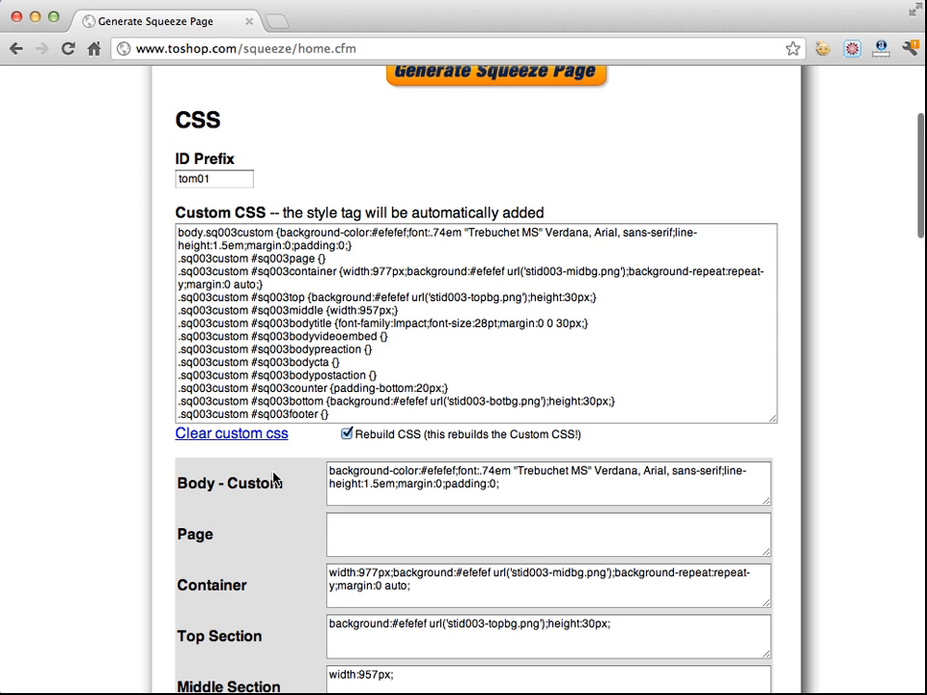
Generate the squeeze page to rebuild the Custom CSS with the new ID prefix
{"action": "scroll", "coordinate": [275, 478], "scroll_direction": "down", "scroll_amount": 10}
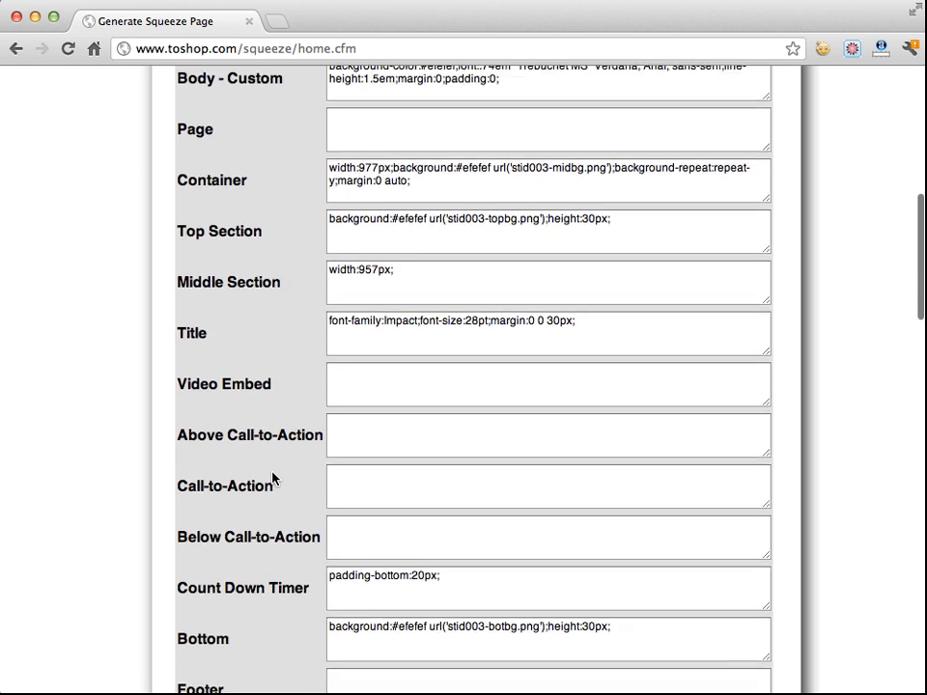
{"action": "scroll", "coordinate": [273, 478], "scroll_direction": "down", "scroll_amount": 3}
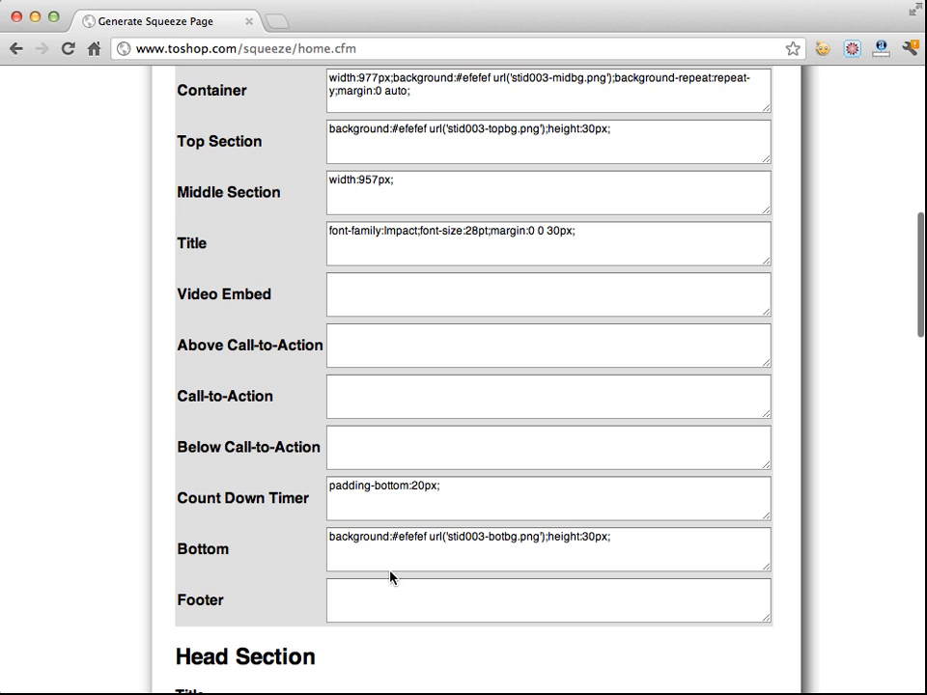
{"action": "scroll", "coordinate": [428, 507], "scroll_direction": "up", "scroll_amount": 7}
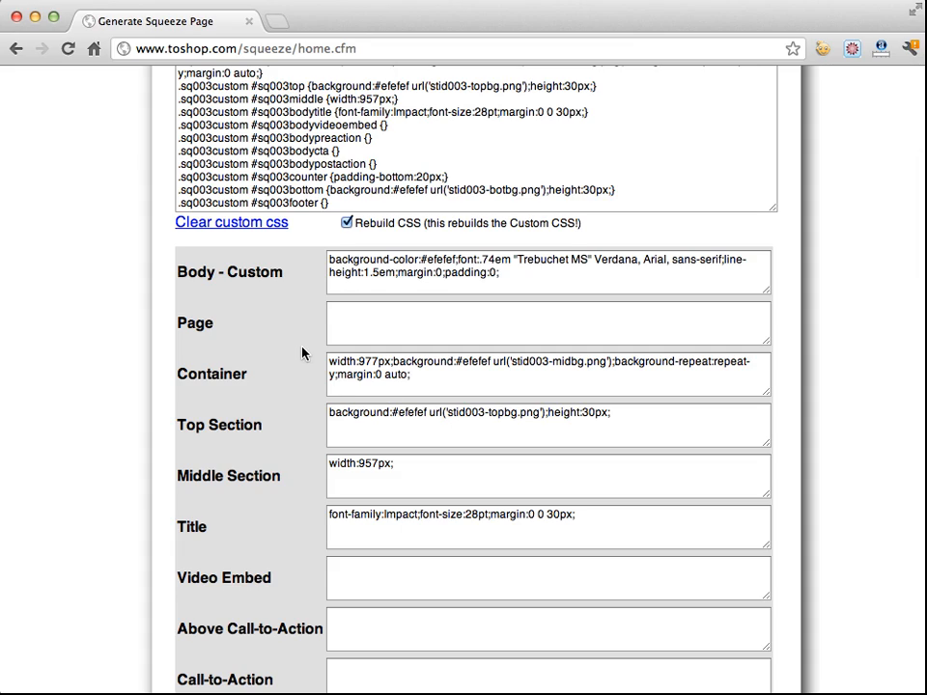
{"action": "scroll", "coordinate": [304, 352], "scroll_direction": "up", "scroll_amount": 3}
{"action": "scroll", "coordinate": [348, 347], "scroll_direction": "down", "scroll_amount": 1}
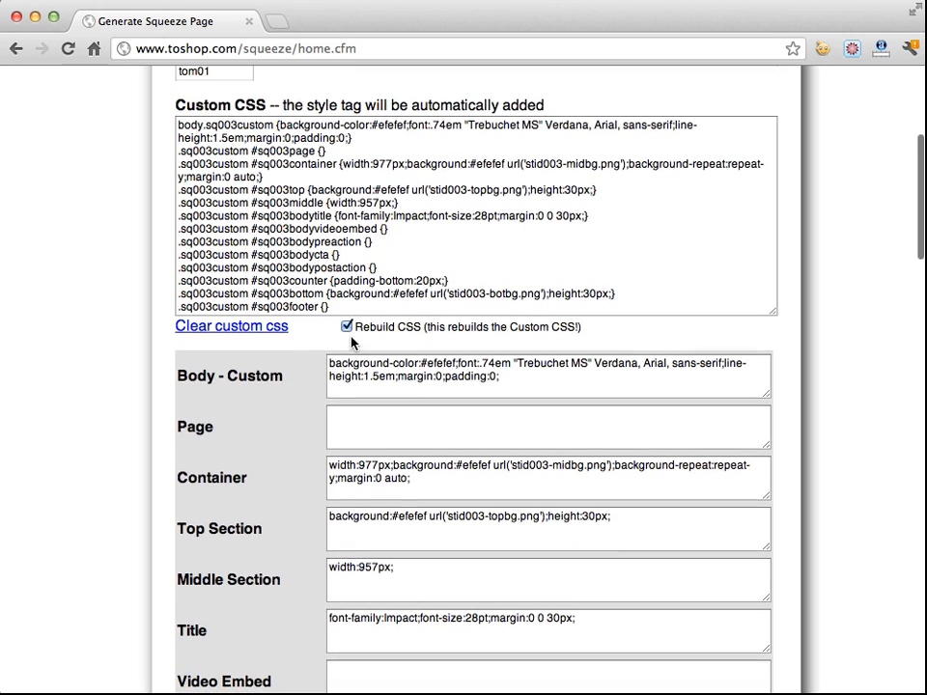
{"action": "scroll", "coordinate": [347, 338], "scroll_direction": "up", "scroll_amount": 6}
{"action": "scroll", "coordinate": [315, 331], "scroll_direction": "down", "scroll_amount": 1}
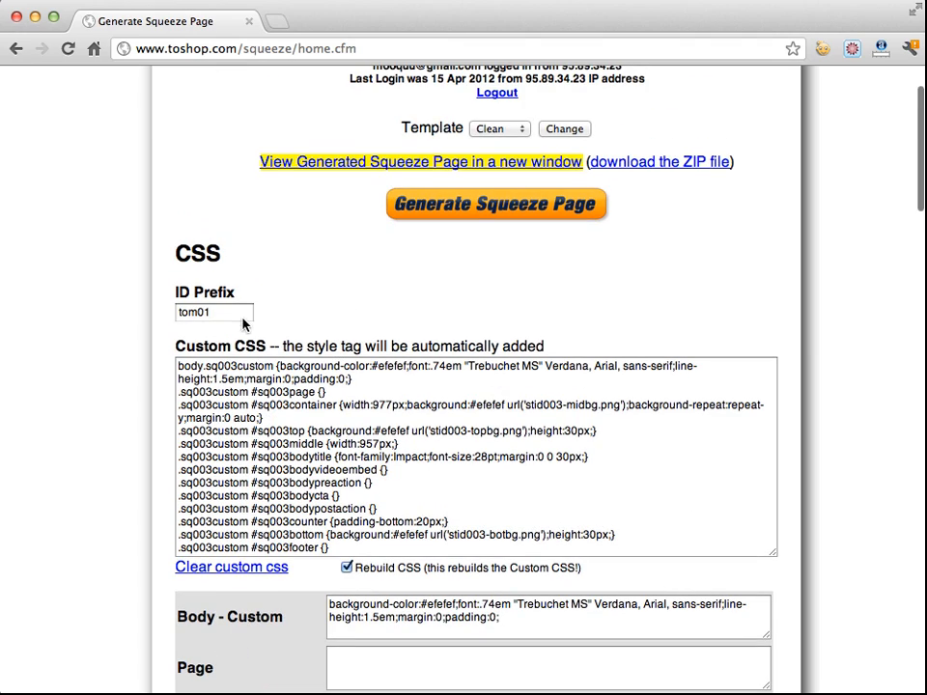
{"action": "left_click", "coordinate": [483, 212]}
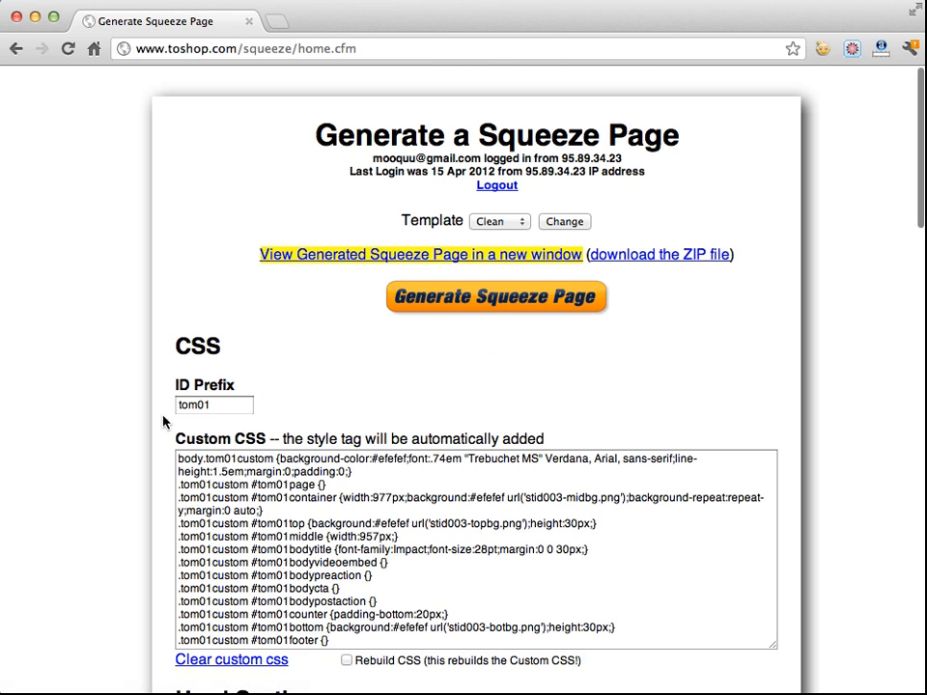
Examine the rebuilt Custom CSS and move down to the Head Section
{"action": "scroll", "coordinate": [95, 412], "scroll_direction": "down", "scroll_amount": 3}
{"action": "left_click", "coordinate": [203, 342]}
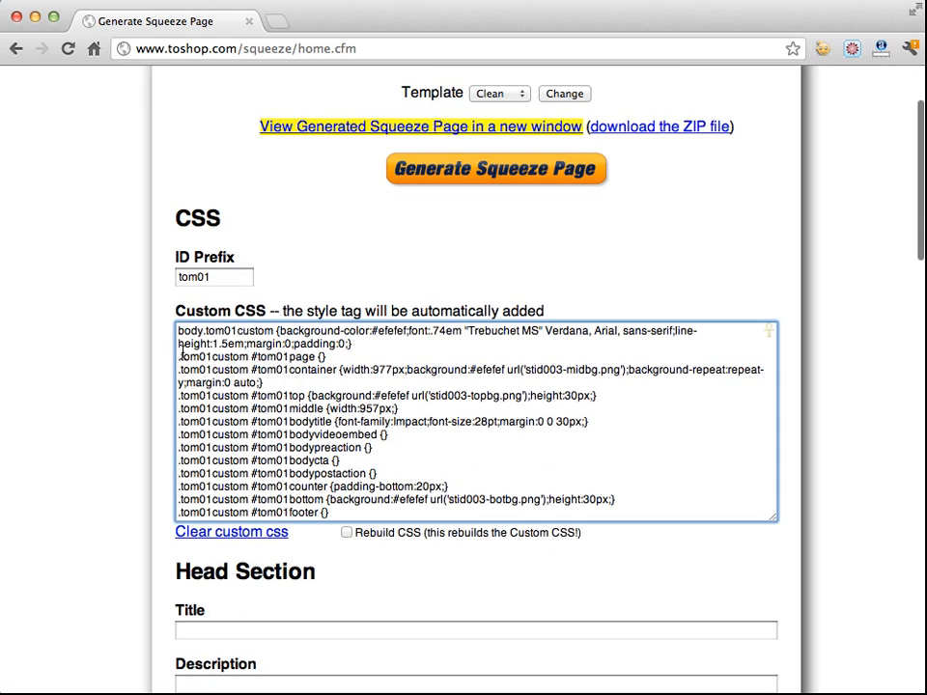
{"action": "triple_click", "coordinate": [192, 398]}
{"action": "left_click", "coordinate": [191, 436]}
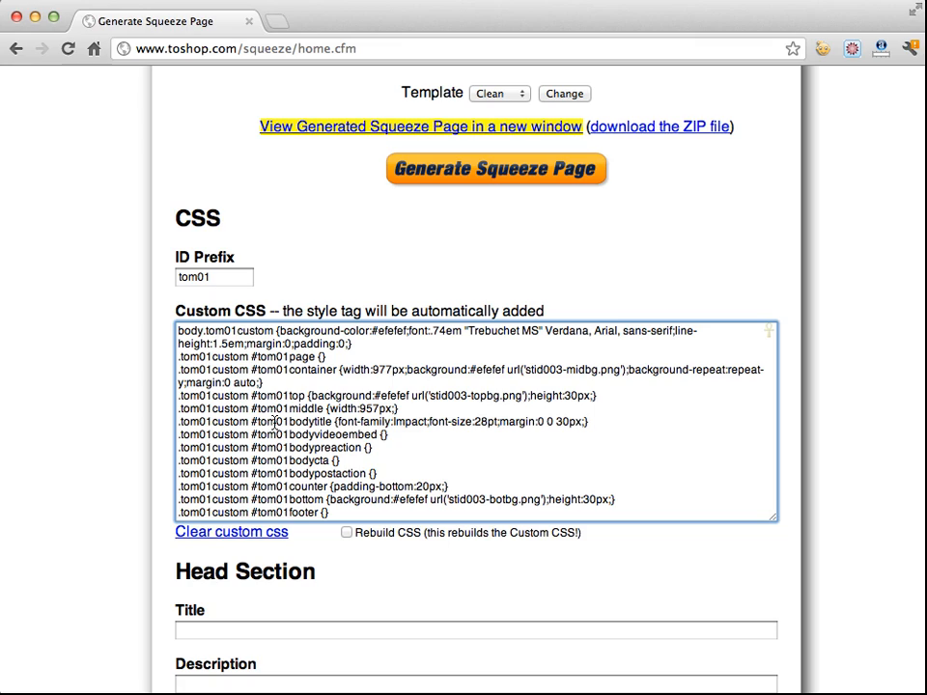
{"action": "left_click", "coordinate": [131, 421]}
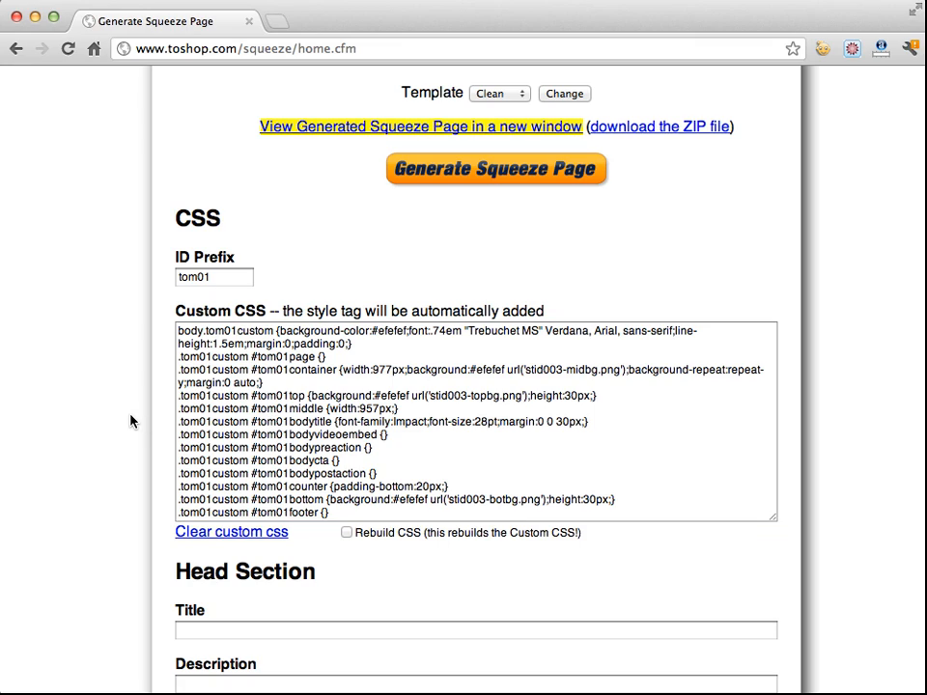
{"action": "scroll", "coordinate": [131, 420], "scroll_direction": "down", "scroll_amount": 4}
{"action": "scroll", "coordinate": [131, 420], "scroll_direction": "down", "scroll_amount": 7}
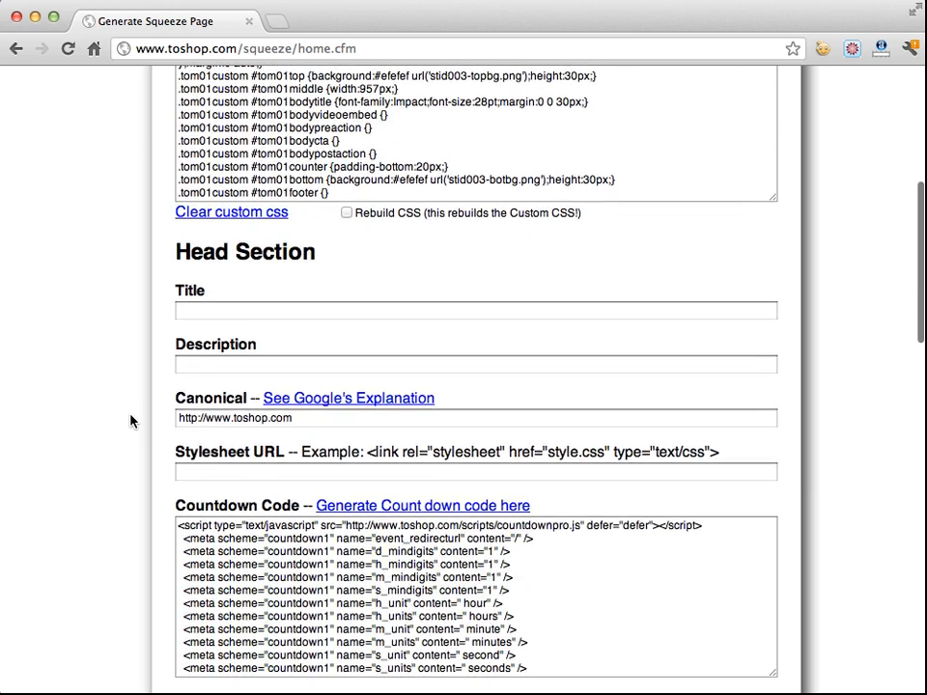
{"action": "scroll", "coordinate": [130, 420], "scroll_direction": "down", "scroll_amount": 1}
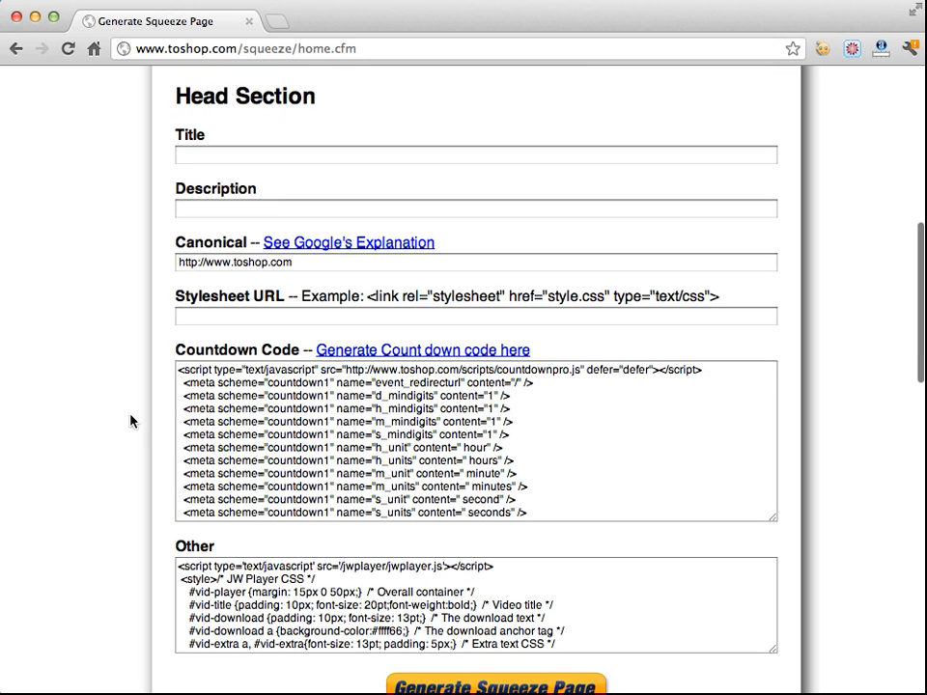
Examine the Head Section's Title, Description, Canonical and Stylesheet URL fields
{"action": "left_click", "coordinate": [260, 156]}
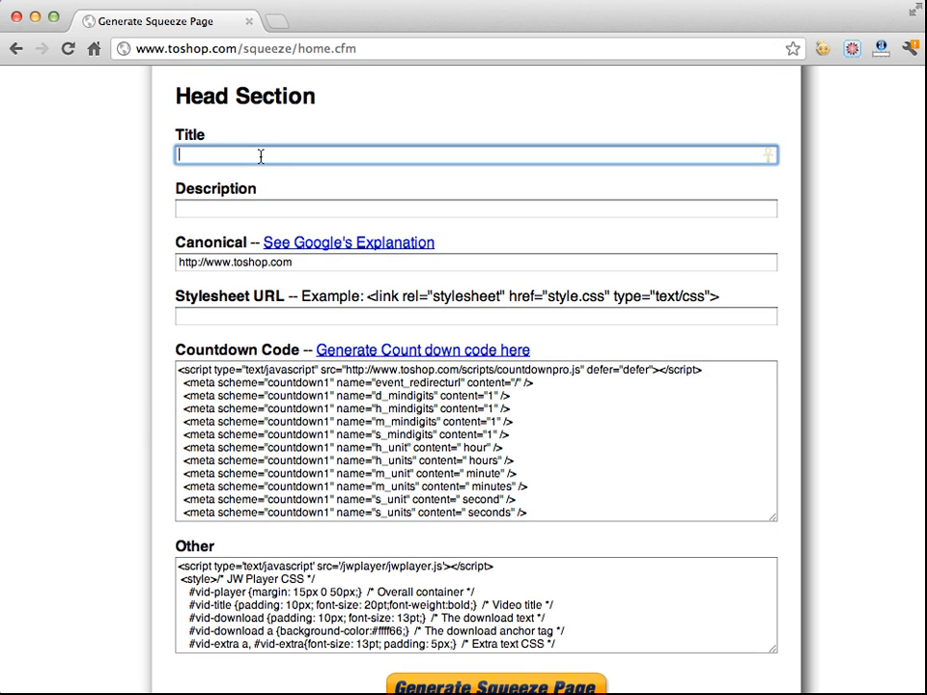
{"action": "left_click", "coordinate": [243, 208]}
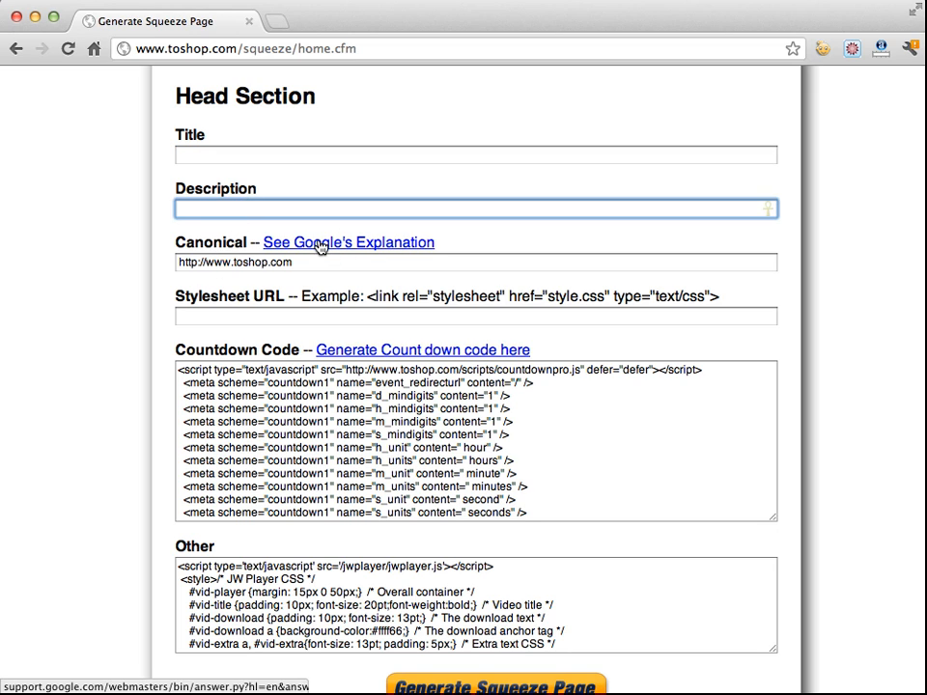
{"action": "left_click_drag", "start_coordinate": [307, 258], "coordinate": [160, 259]}
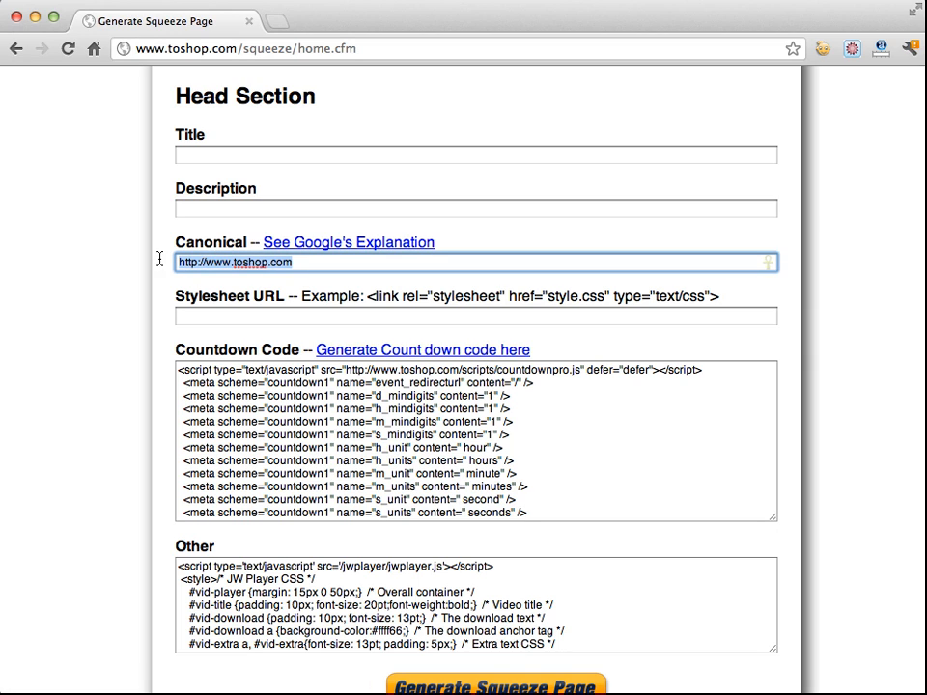
{"action": "left_click", "coordinate": [275, 262]}
{"action": "left_click_drag", "start_coordinate": [306, 262], "coordinate": [170, 274]}
{"action": "left_click", "coordinate": [153, 279]}
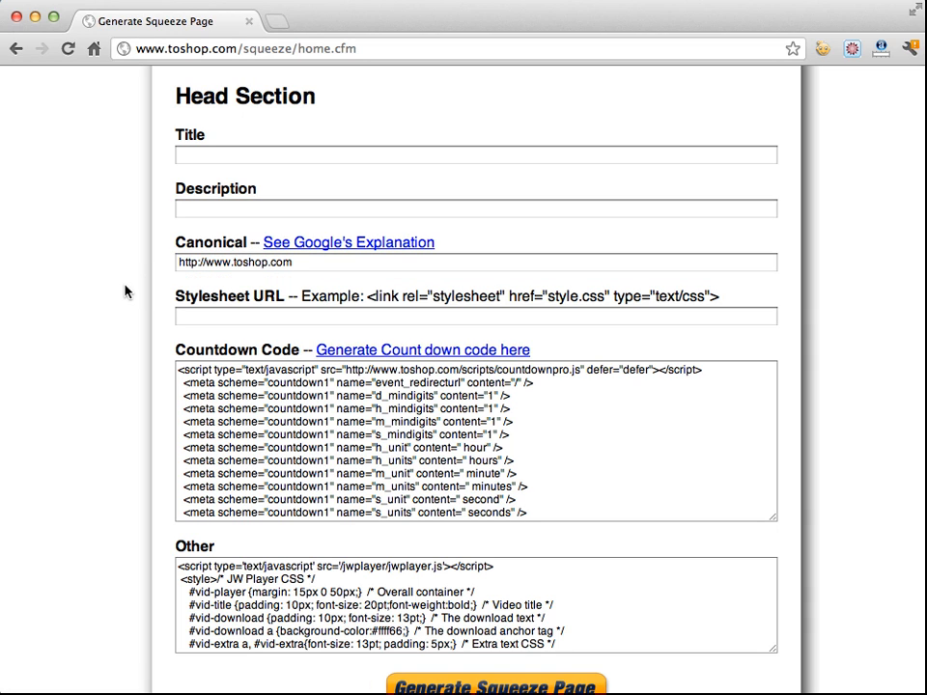
{"action": "left_click", "coordinate": [200, 315]}
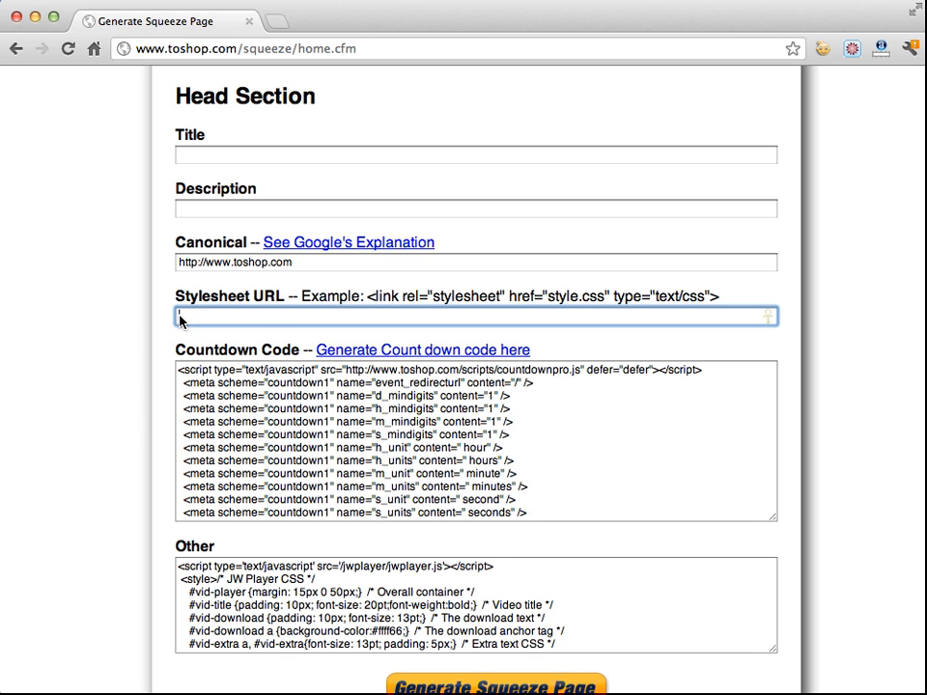
{"action": "left_click", "coordinate": [265, 315]}
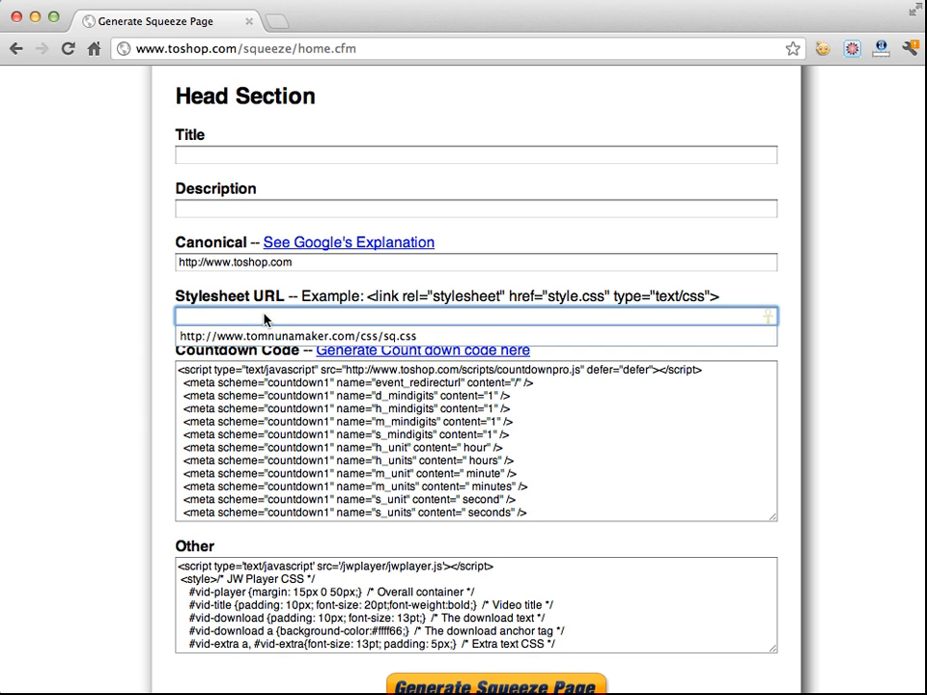
{"action": "left_click", "coordinate": [123, 315]}
Open the countdown code generator linked from the Countdown Code field
{"action": "scroll", "coordinate": [124, 313], "scroll_direction": "down", "scroll_amount": 3}
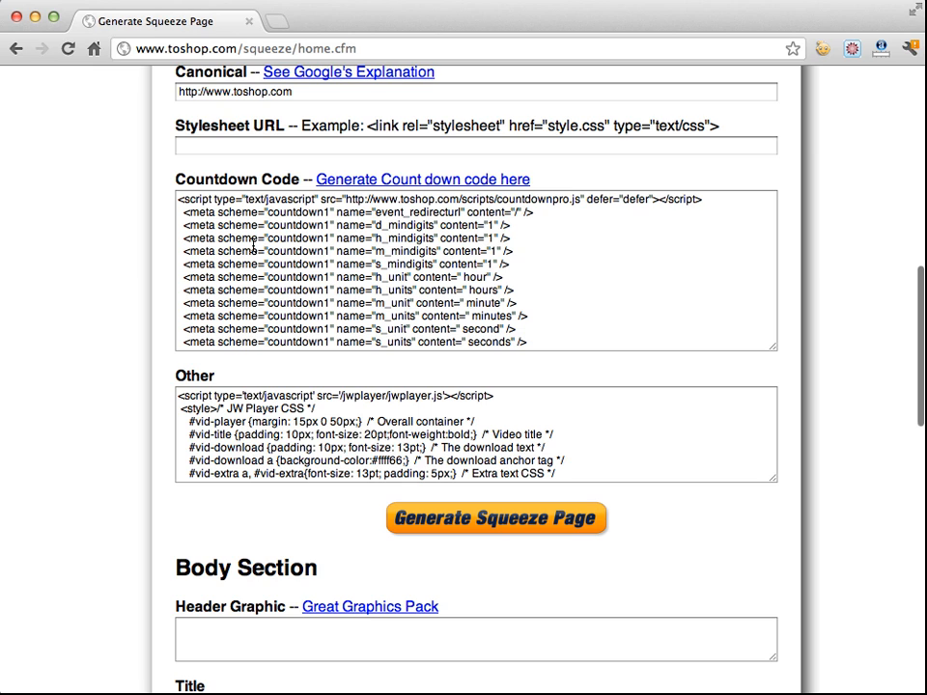
{"action": "left_click_drag", "start_coordinate": [281, 203], "coordinate": [357, 338]}
{"action": "left_click", "coordinate": [360, 288]}
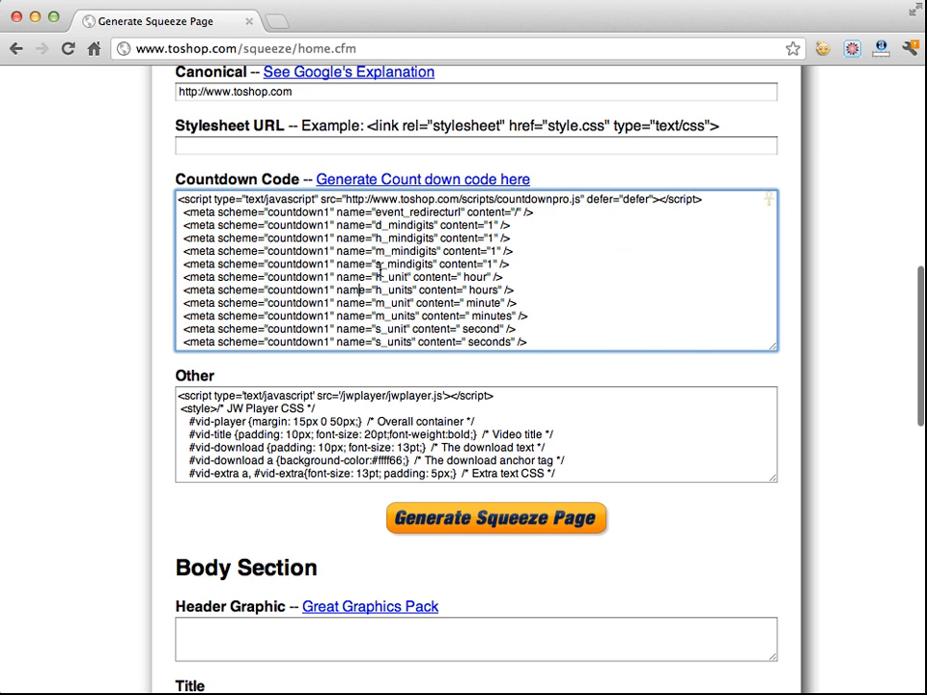
{"action": "left_click", "coordinate": [365, 185]}
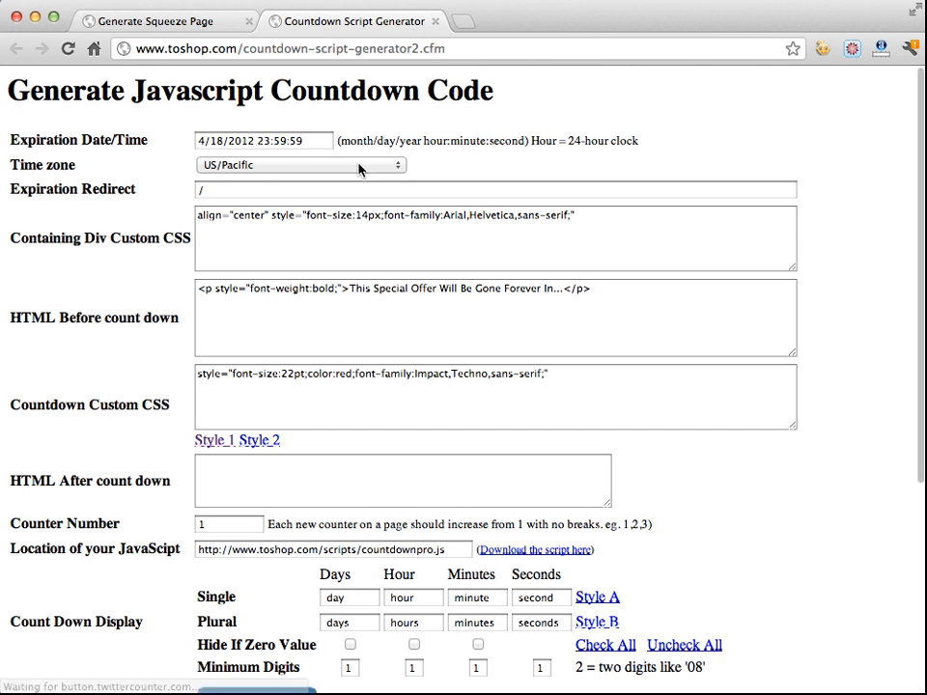
Examine the countdown's expiration date/time, time zone and expiration redirect settings
{"action": "left_click", "coordinate": [242, 137]}
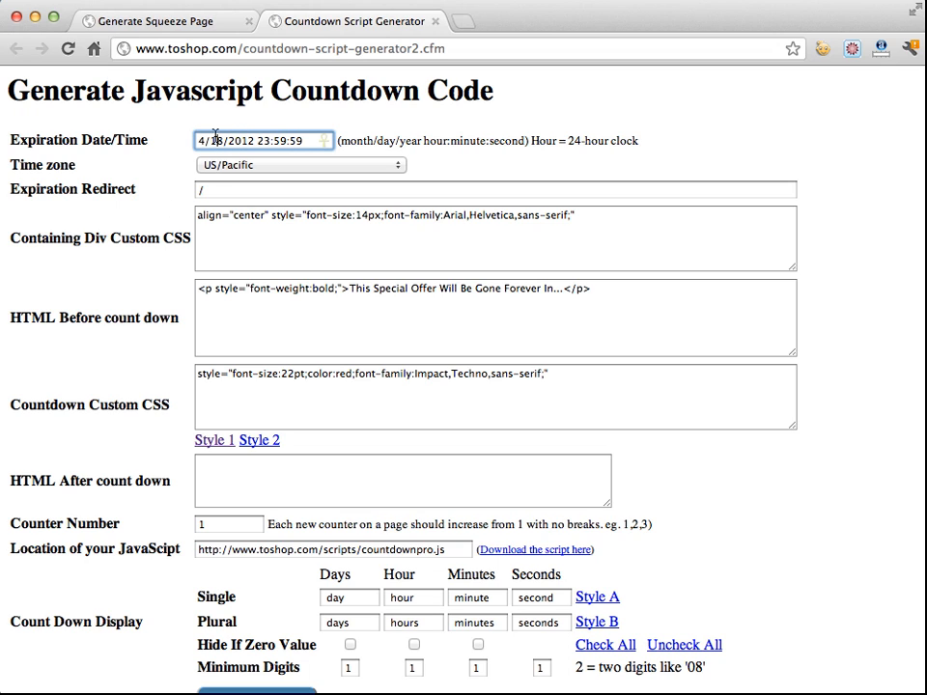
{"action": "left_click_drag", "start_coordinate": [259, 140], "coordinate": [307, 136]}
{"action": "left_click", "coordinate": [269, 166]}
{"action": "left_click", "coordinate": [124, 245]}
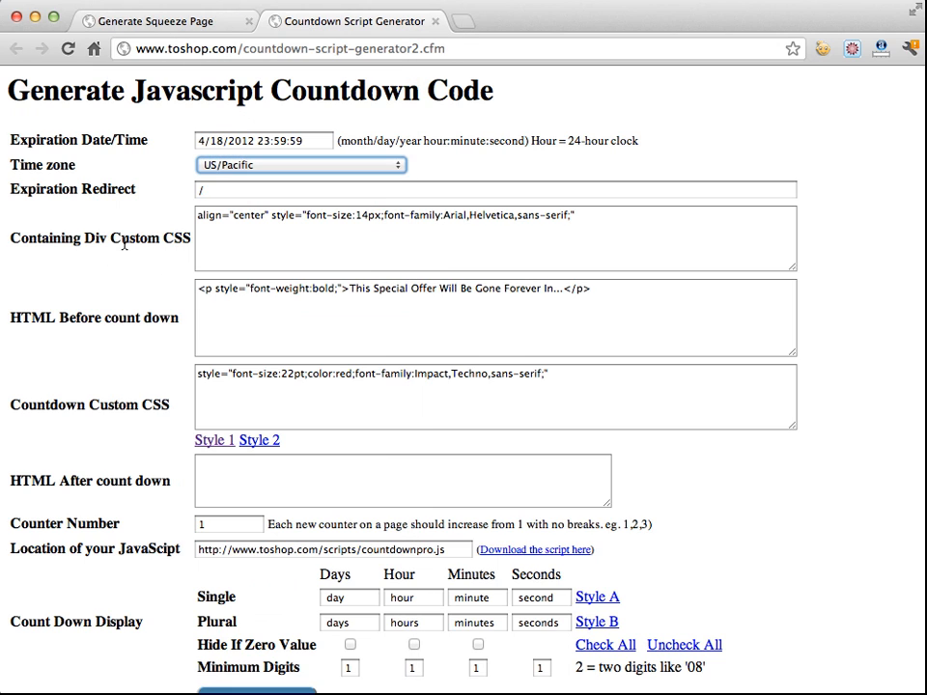
{"action": "left_click", "coordinate": [218, 188]}
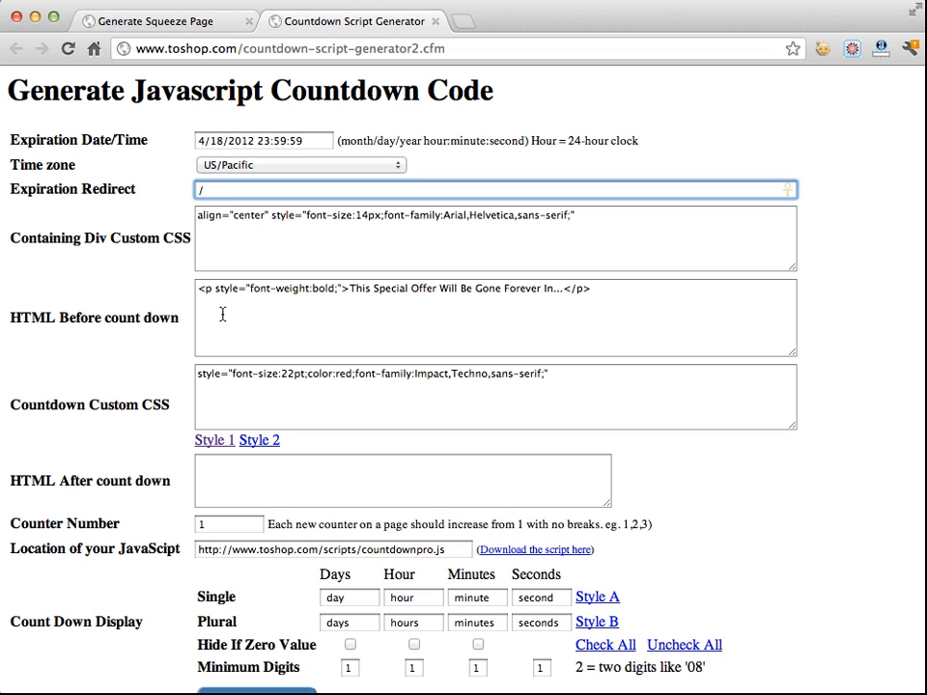
Apply the Style 2 preset to the countdown custom CSS
{"action": "left_click", "coordinate": [263, 440]}
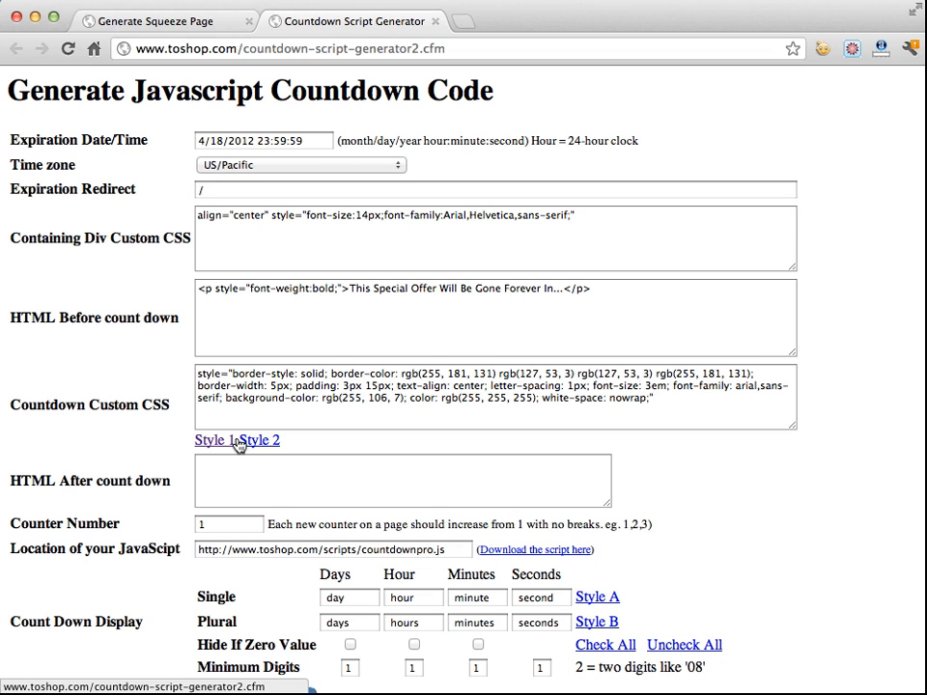
{"action": "left_click", "coordinate": [215, 441]}
{"action": "left_click", "coordinate": [250, 441]}
Generate the countdown code and scroll to the head and body code it produces
{"action": "scroll", "coordinate": [156, 431], "scroll_direction": "down", "scroll_amount": 5}
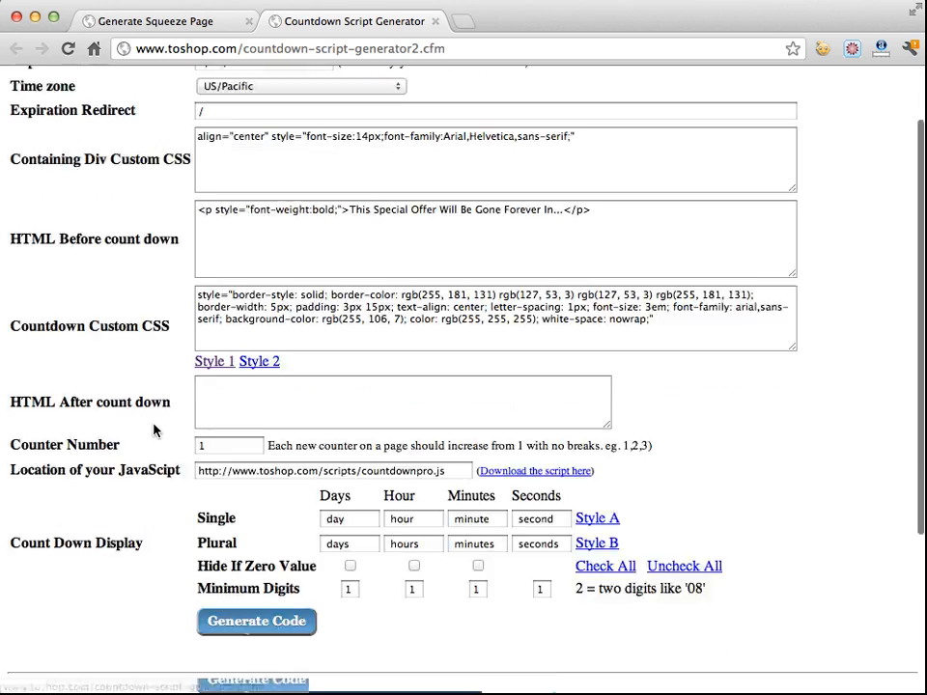
{"action": "left_click", "coordinate": [254, 385]}
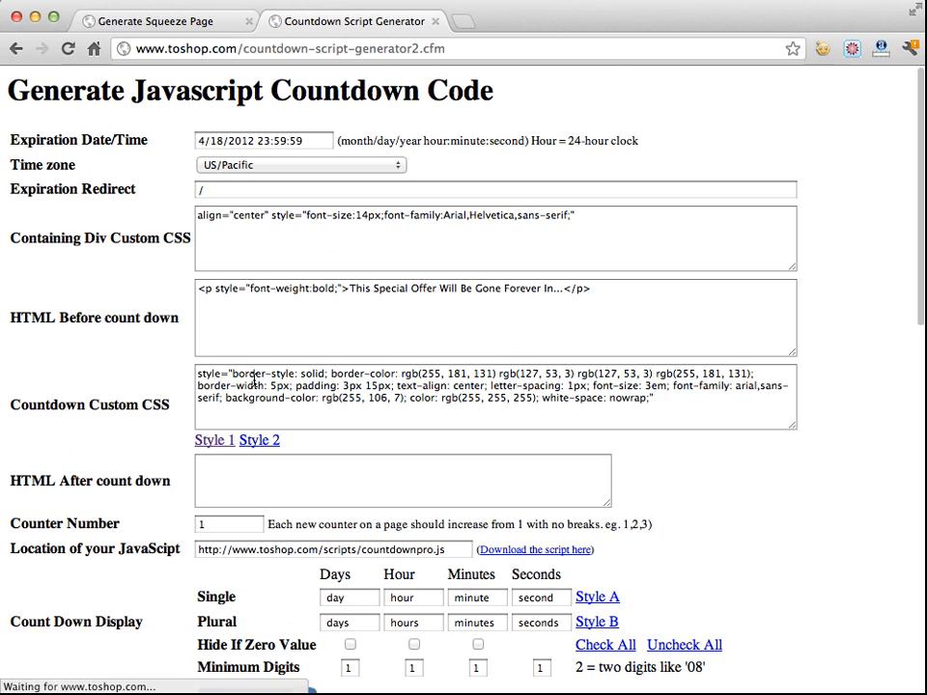
{"action": "scroll", "coordinate": [126, 382], "scroll_direction": "down", "scroll_amount": 5}
{"action": "scroll", "coordinate": [129, 384], "scroll_direction": "down", "scroll_amount": 5}
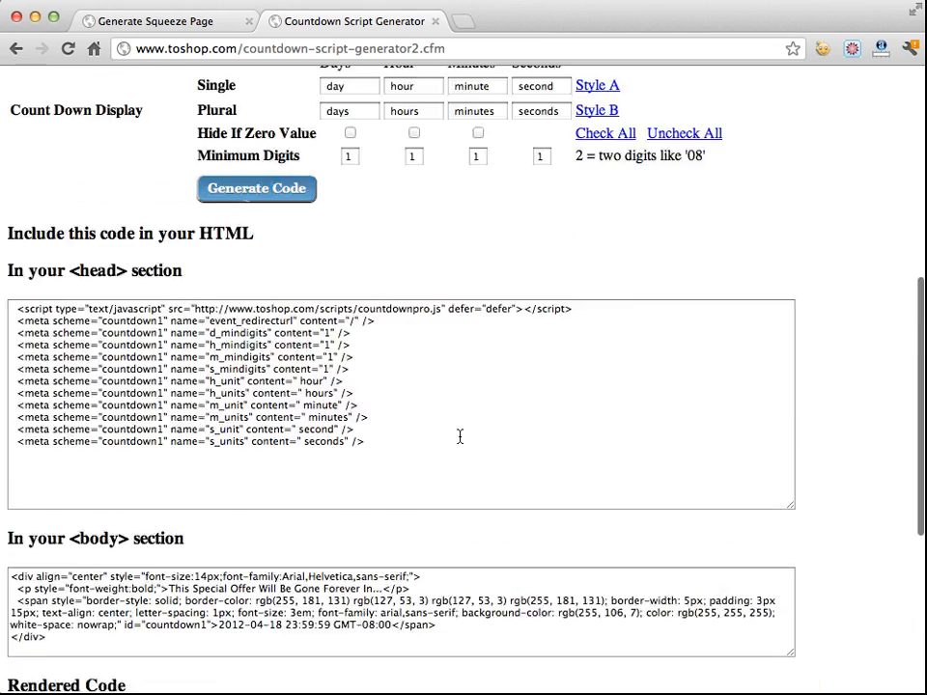
Apply the Style 1 preset to the countdown custom CSS and regenerate the countdown code
{"action": "scroll", "coordinate": [454, 434], "scroll_direction": "up", "scroll_amount": 5}
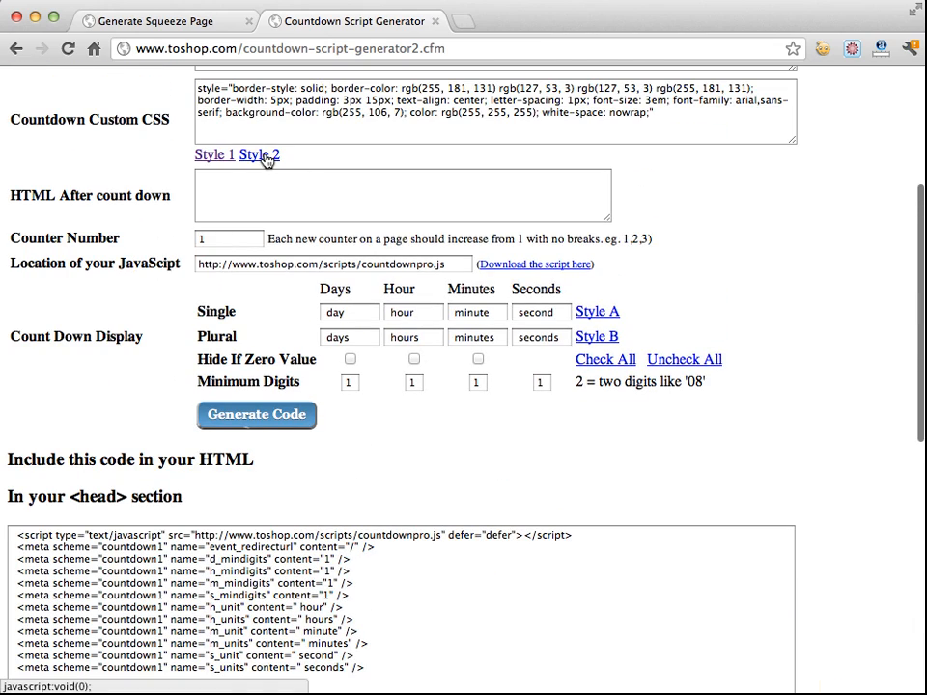
{"action": "left_click", "coordinate": [227, 157]}
{"action": "scroll", "coordinate": [184, 376], "scroll_direction": "down", "scroll_amount": 5}
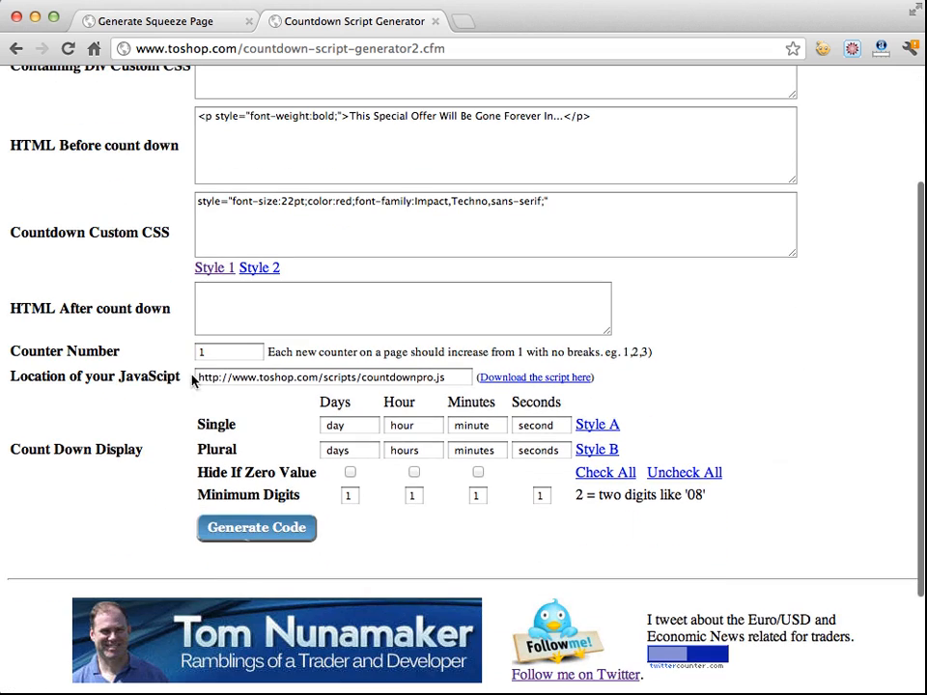
{"action": "left_click", "coordinate": [253, 530]}
{"action": "scroll", "coordinate": [145, 511], "scroll_direction": "down", "scroll_amount": 5}
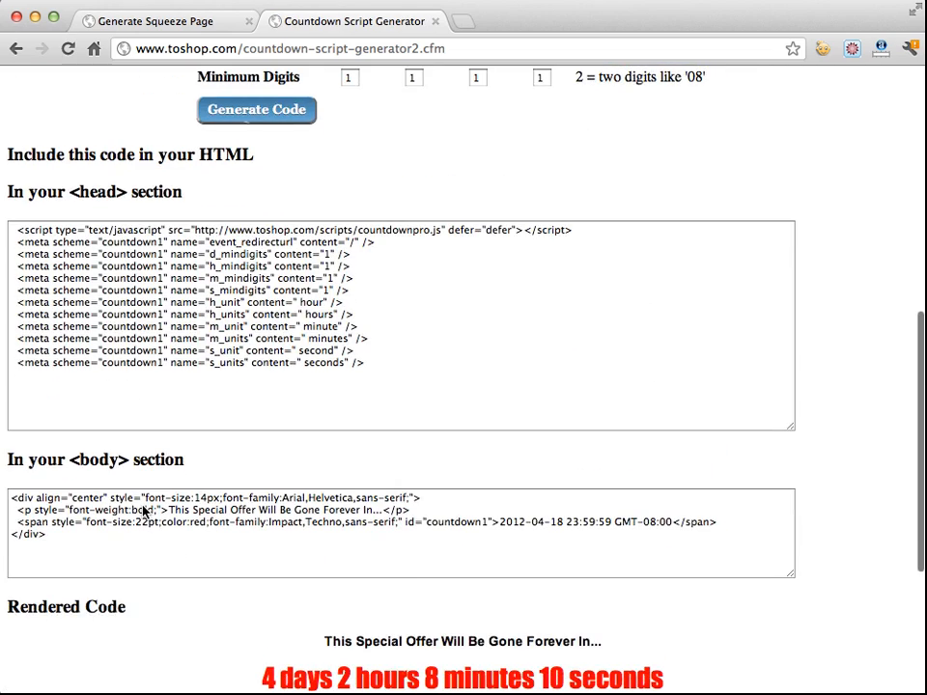
Apply the Style B unit labels (h, m, s) to the countdown display and regenerate the code
{"action": "scroll", "coordinate": [289, 599], "scroll_direction": "down", "scroll_amount": 3}
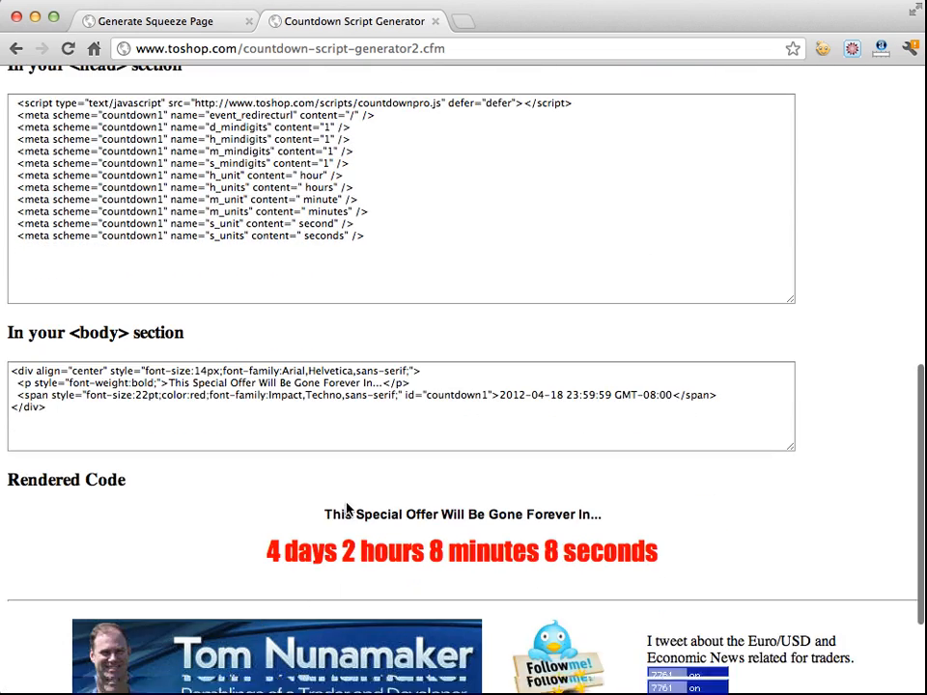
{"action": "scroll", "coordinate": [348, 509], "scroll_direction": "up", "scroll_amount": 6}
{"action": "scroll", "coordinate": [347, 509], "scroll_direction": "up", "scroll_amount": 1}
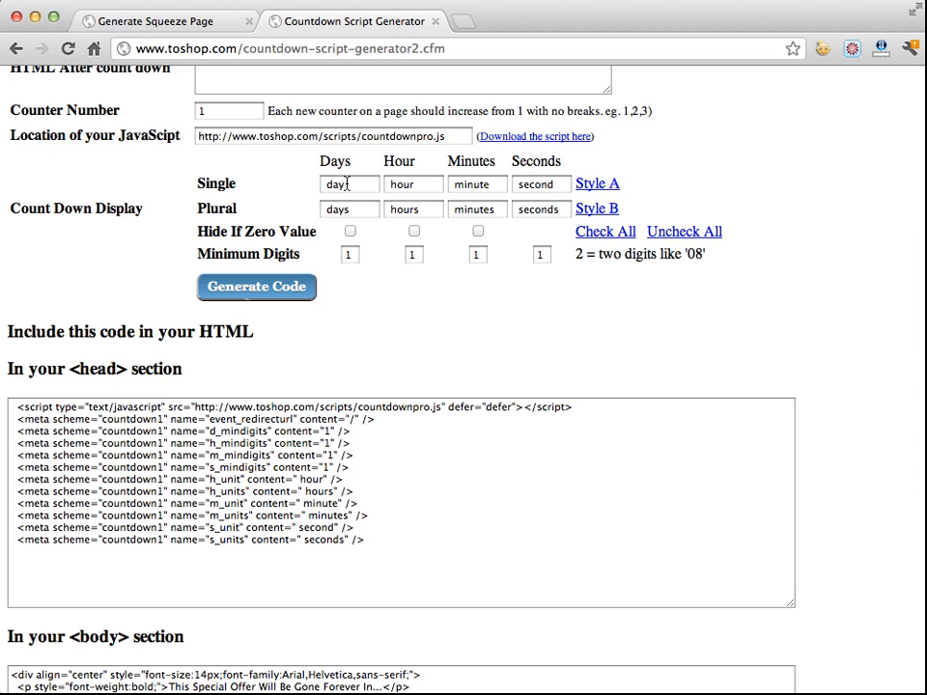
{"action": "left_click", "coordinate": [601, 213]}
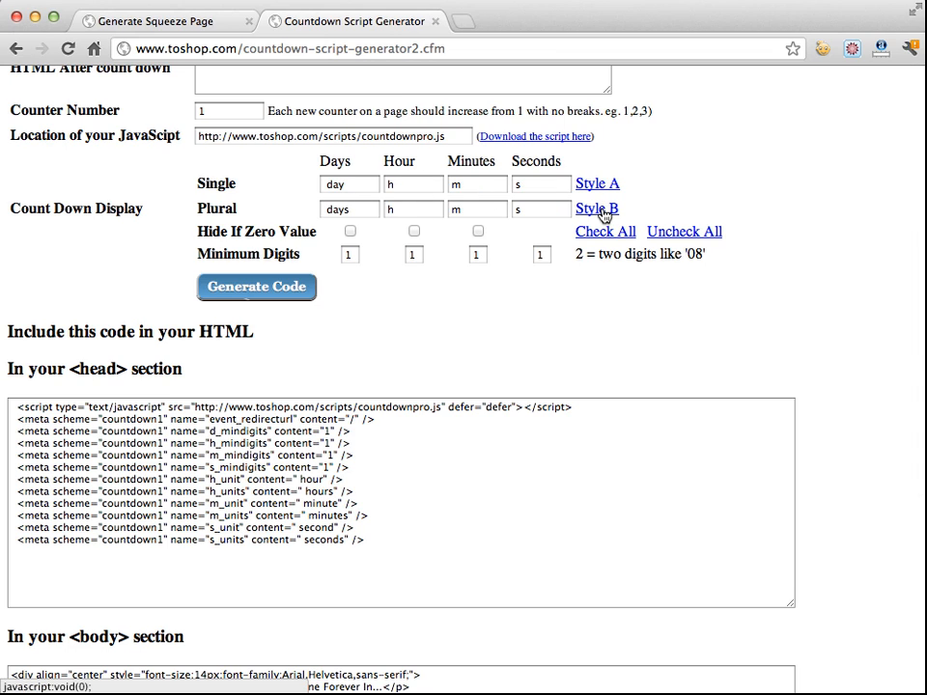
{"action": "left_click", "coordinate": [299, 295]}
{"action": "scroll", "coordinate": [391, 337], "scroll_direction": "down", "scroll_amount": 15}
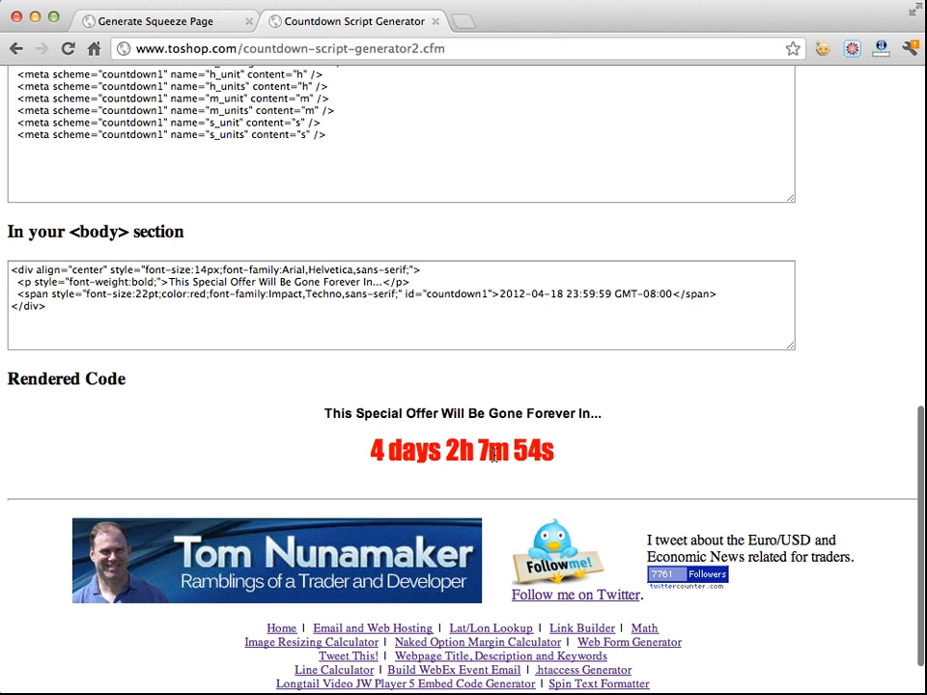
Enable Hide If Zero Value for days, hours and minutes and regenerate the code
{"action": "scroll", "coordinate": [620, 460], "scroll_direction": "up", "scroll_amount": 5}
{"action": "scroll", "coordinate": [620, 460], "scroll_direction": "up", "scroll_amount": 3}
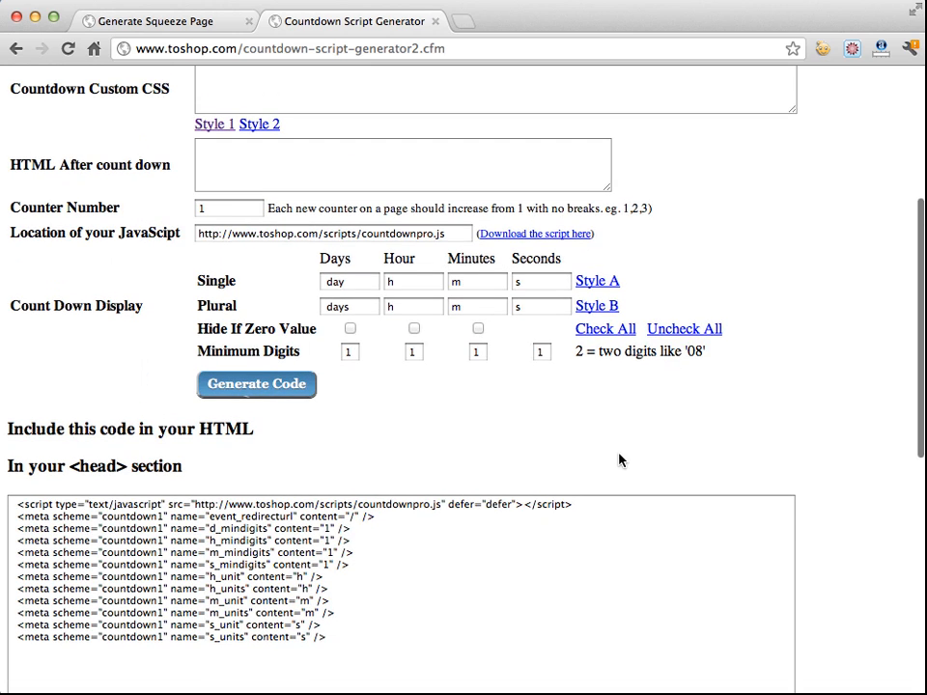
{"action": "left_click", "coordinate": [349, 329]}
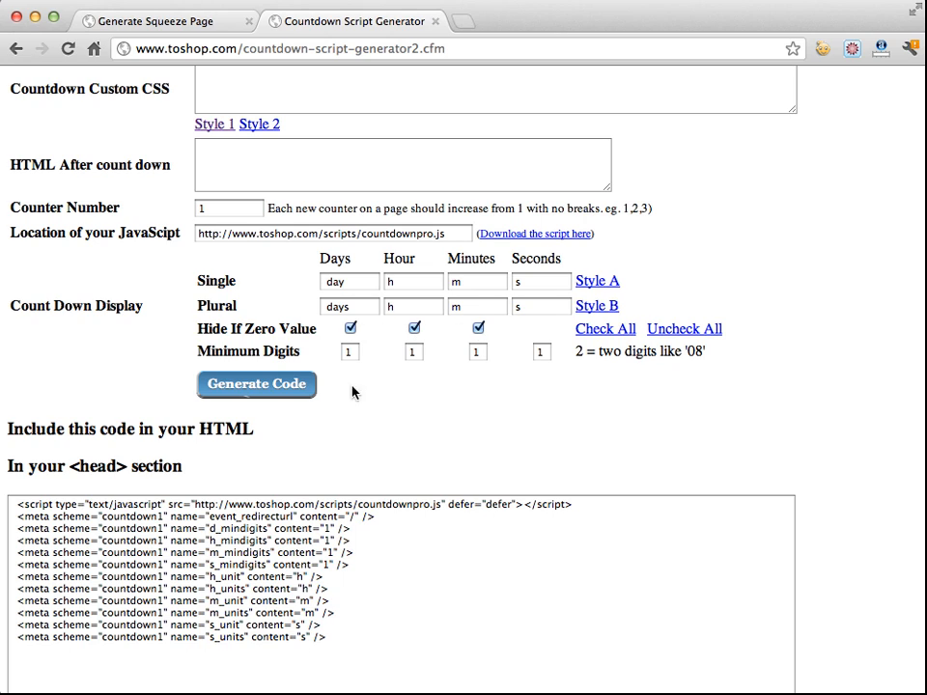
{"action": "left_click", "coordinate": [290, 389]}
{"action": "scroll", "coordinate": [447, 415], "scroll_direction": "down", "scroll_amount": 10}
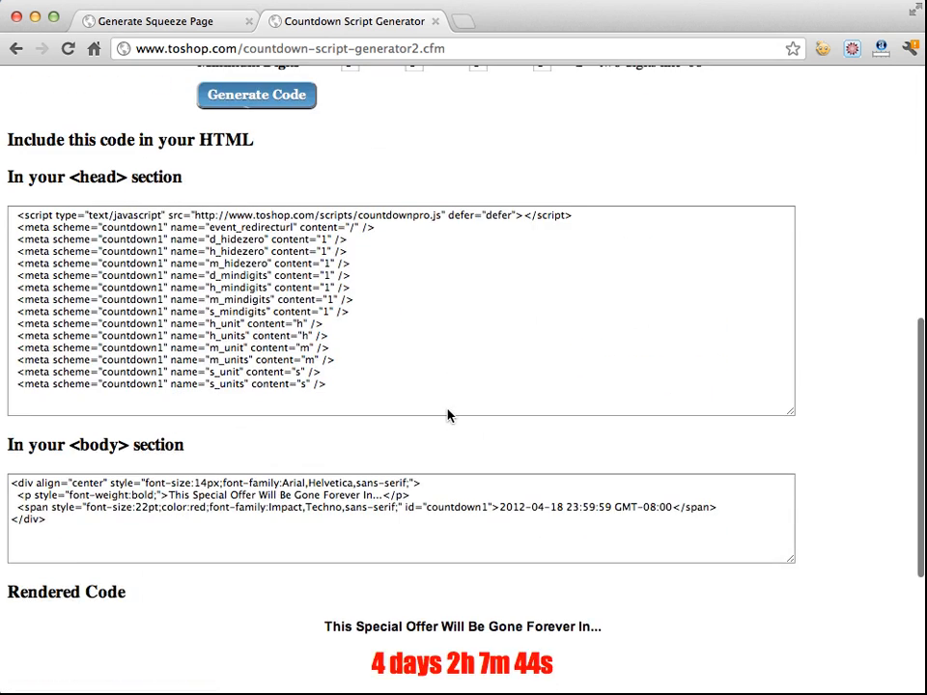
Turn off Hide If Zero Value for days, hours and minutes and regenerate the countdown code
{"action": "scroll", "coordinate": [447, 415], "scroll_direction": "down", "scroll_amount": 3}
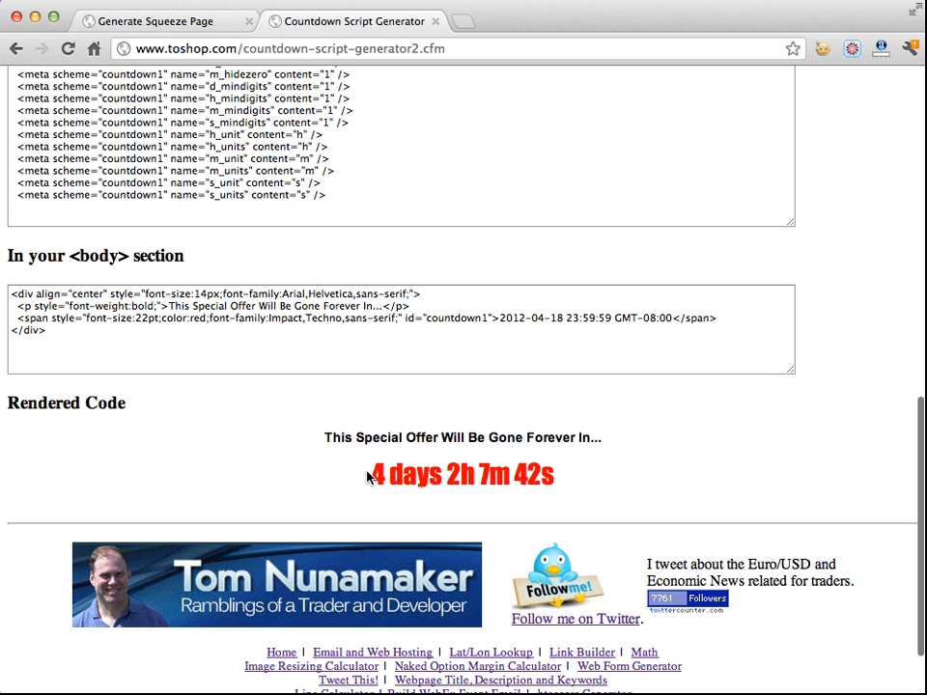
{"action": "left_click_drag", "start_coordinate": [368, 476], "coordinate": [441, 473]}
{"action": "scroll", "coordinate": [386, 399], "scroll_direction": "up", "scroll_amount": 8}
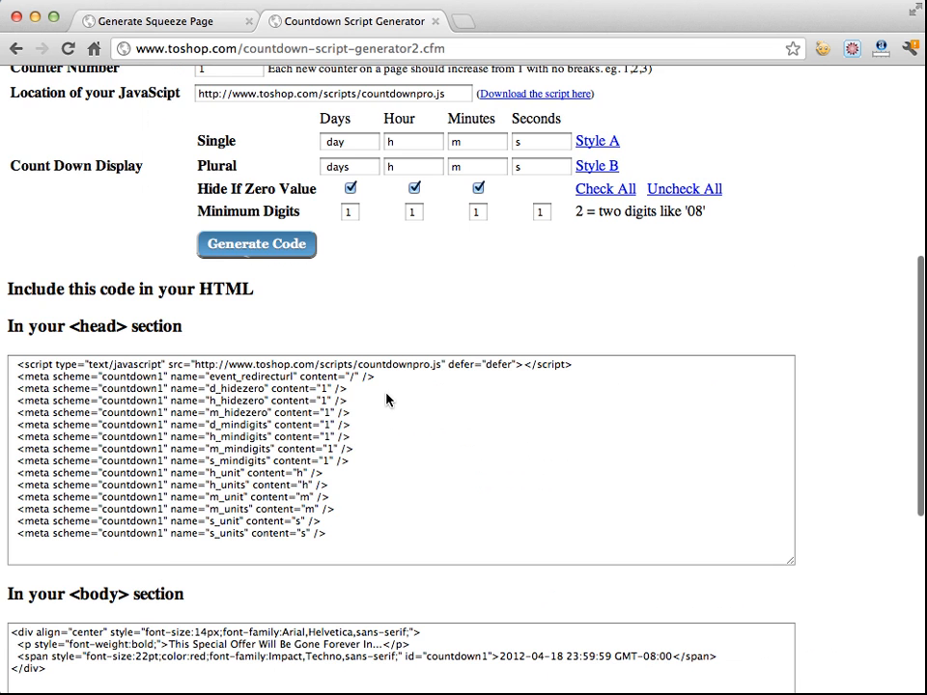
{"action": "left_click", "coordinate": [350, 316]}
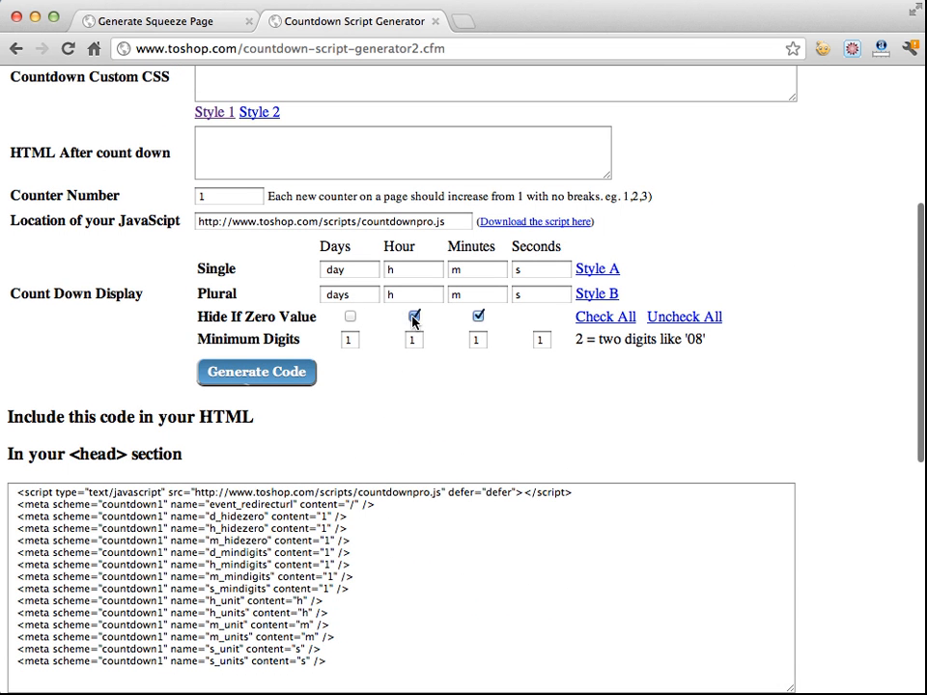
{"action": "left_click", "coordinate": [414, 316]}
{"action": "left_click", "coordinate": [282, 373]}
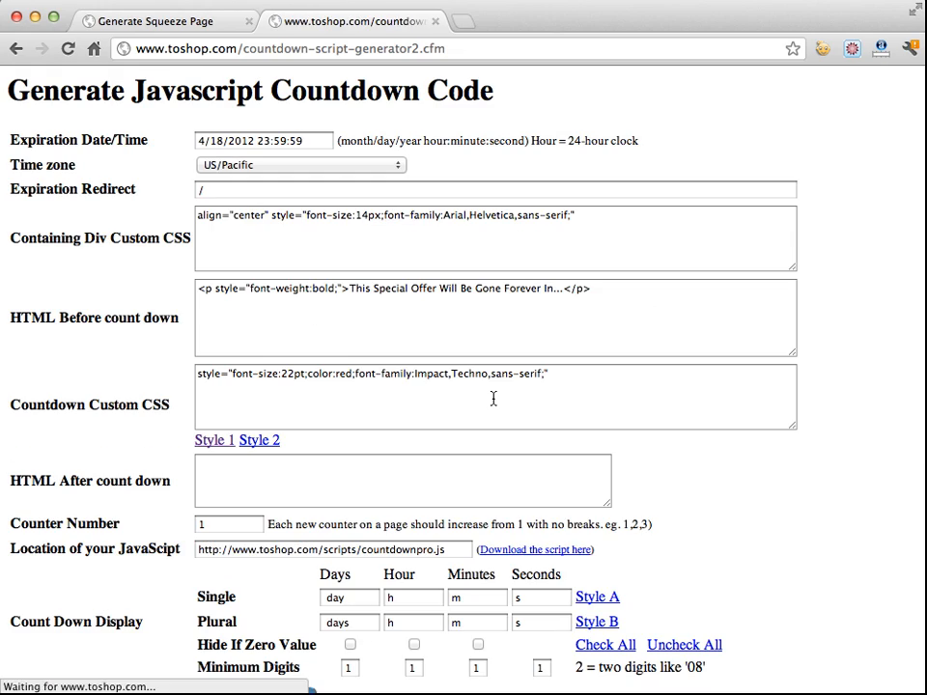
Select and copy the generated head section code
{"action": "scroll", "coordinate": [493, 400], "scroll_direction": "down", "scroll_amount": 10}
{"action": "scroll", "coordinate": [464, 405], "scroll_direction": "down", "scroll_amount": 3}
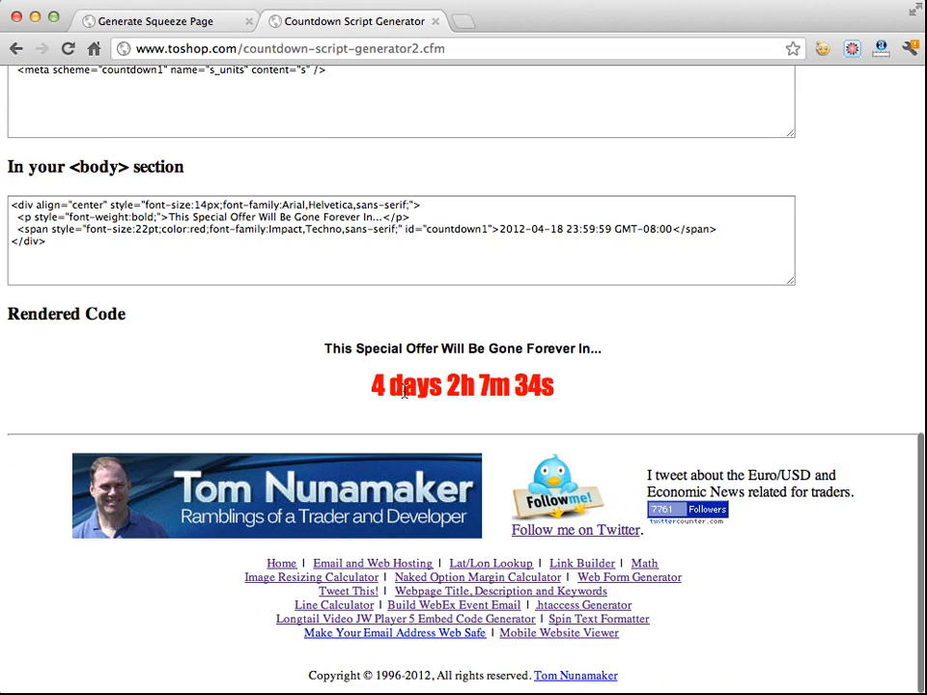
{"action": "scroll", "coordinate": [458, 391], "scroll_direction": "up", "scroll_amount": 7}
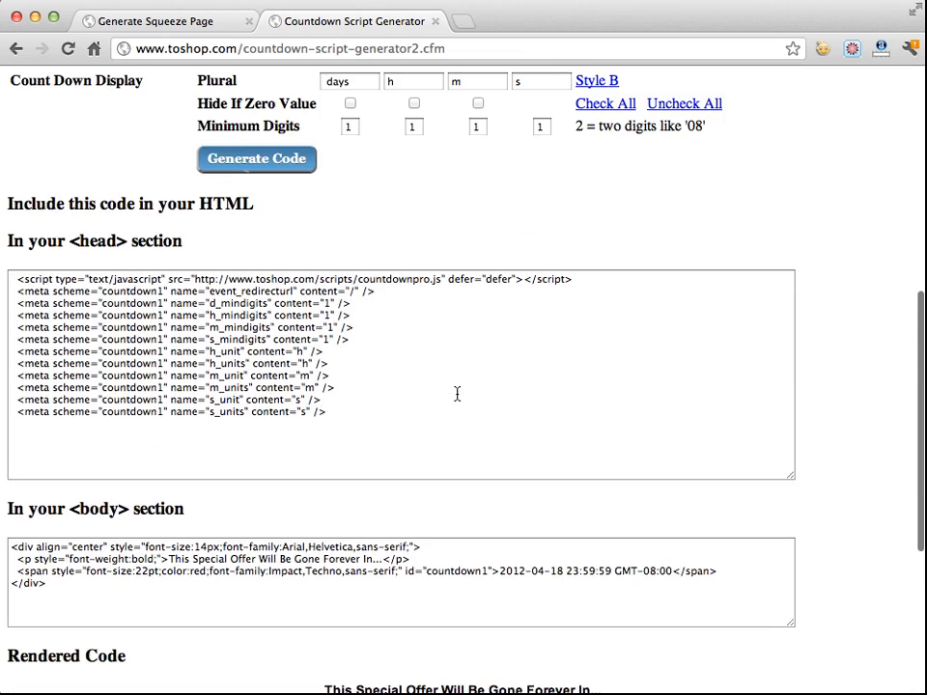
{"action": "scroll", "coordinate": [458, 396], "scroll_direction": "down", "scroll_amount": 3}
{"action": "left_click", "coordinate": [388, 342]}
{"action": "left_click_drag", "start_coordinate": [404, 333], "coordinate": [2, 138]}
{"action": "key", "text": "super+c"}
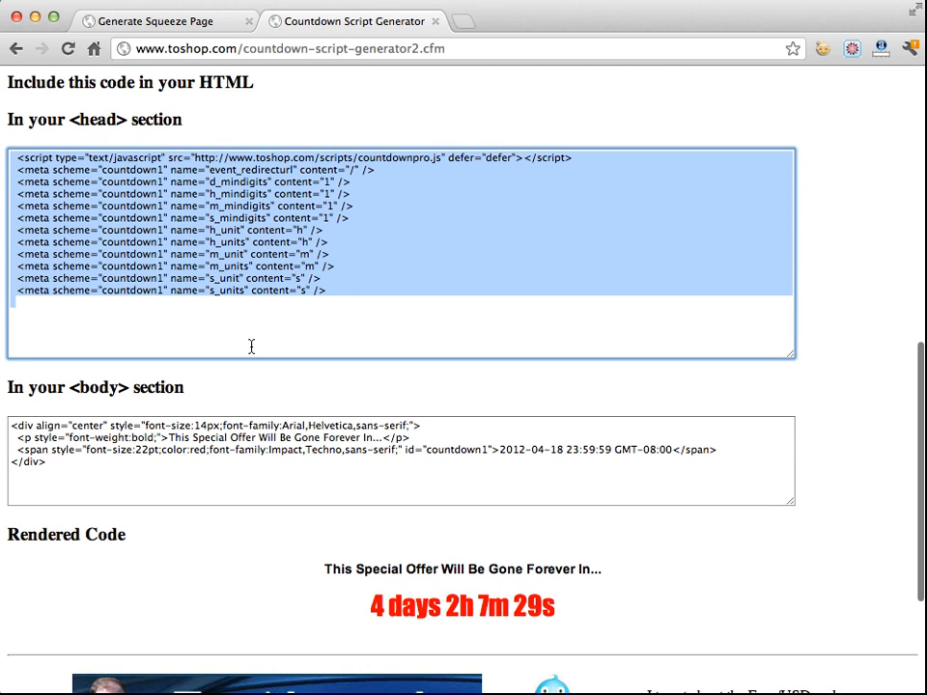
Replace the squeeze page's Countdown Code field contents with the copied head code
{"action": "left_click", "coordinate": [170, 19]}
{"action": "double_click", "coordinate": [304, 302]}
{"action": "triple_click", "coordinate": [304, 302]}
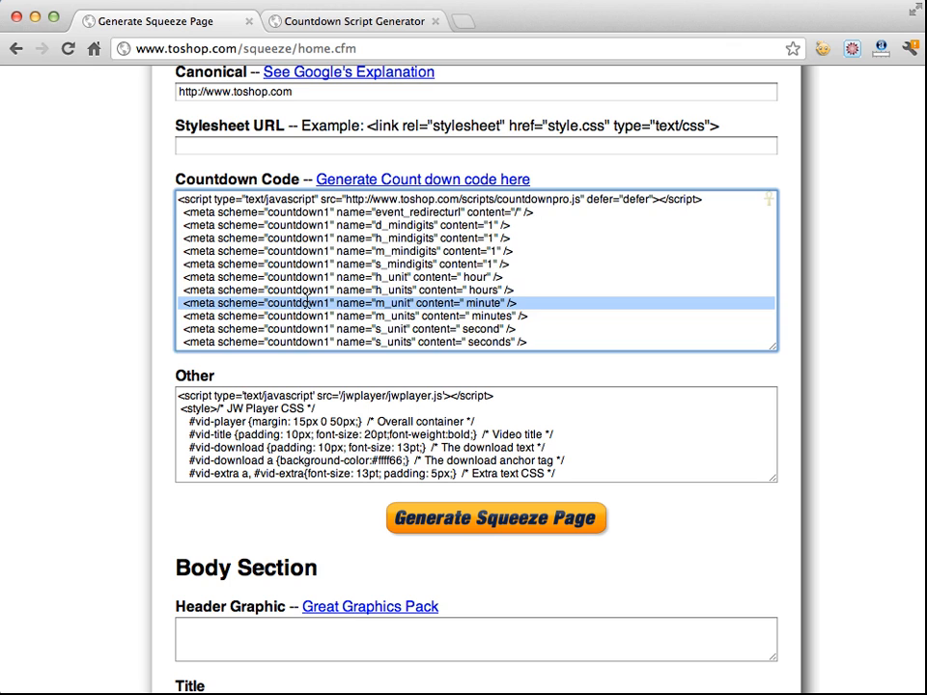
{"action": "key", "text": "super+a"}
{"action": "key", "text": "BackSpace"}
{"action": "key", "text": "super+v"}
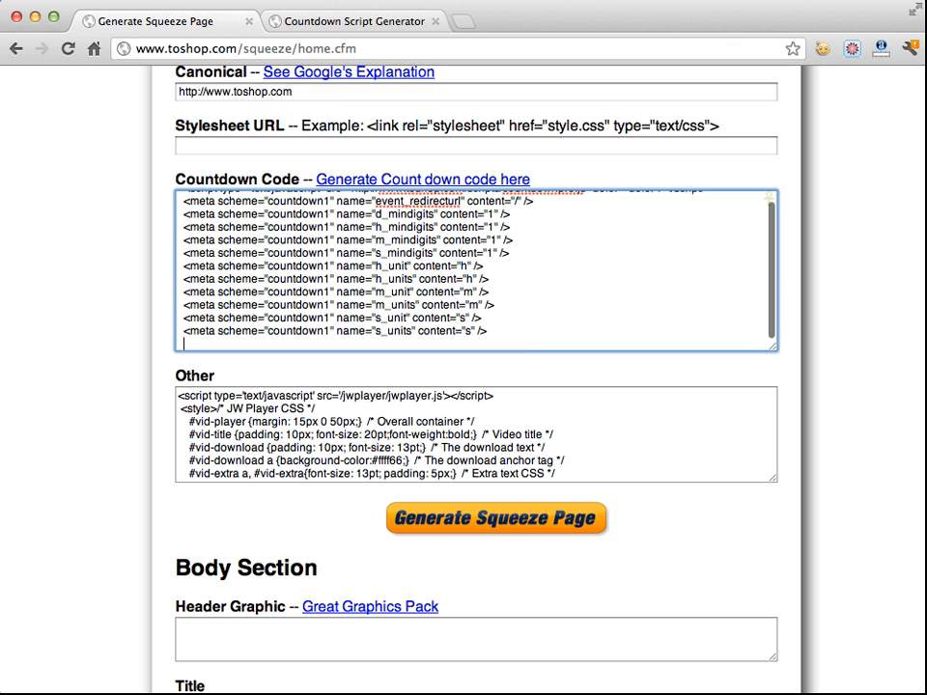
Select and copy the generated body section code in the countdown generator
{"action": "left_click", "coordinate": [323, 23]}
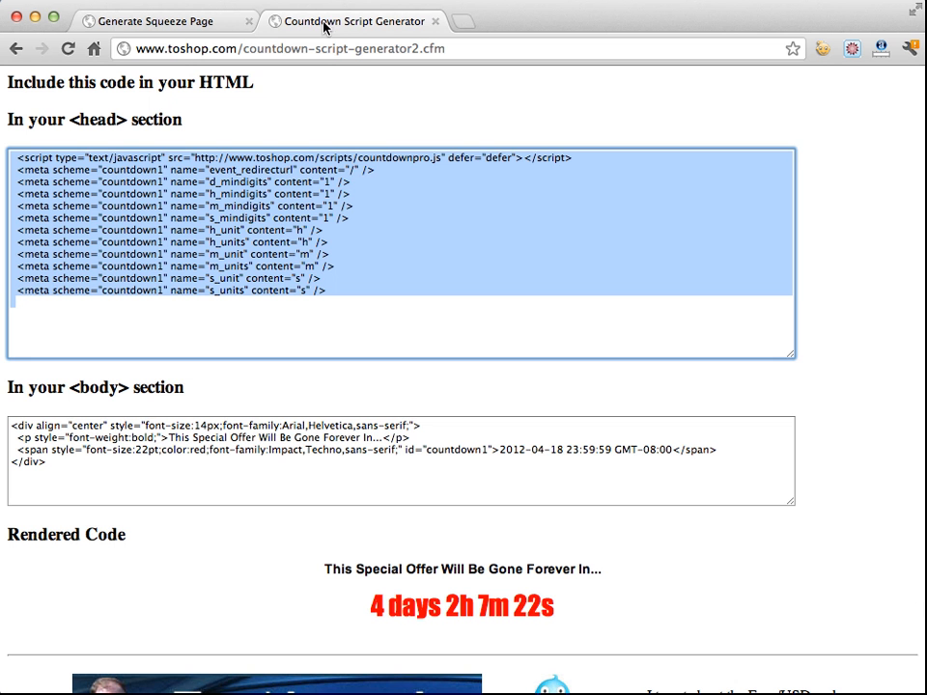
{"action": "left_click", "coordinate": [176, 428]}
{"action": "key", "text": "super+a"}
{"action": "key", "text": "super+c"}
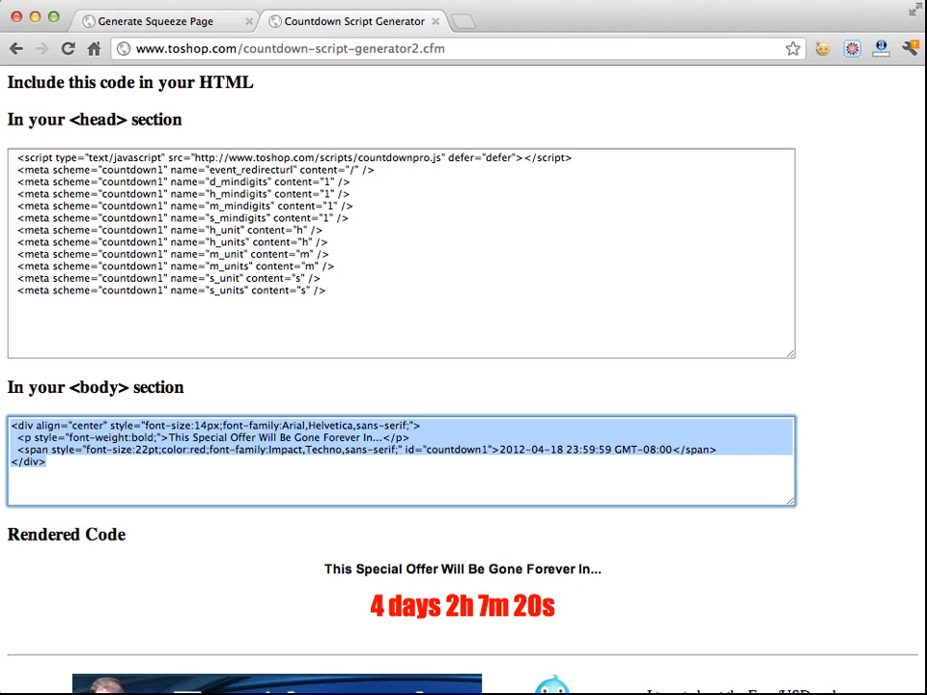
Replace the squeeze page's Counter Code field contents with the copied body code
{"action": "left_click", "coordinate": [180, 25]}
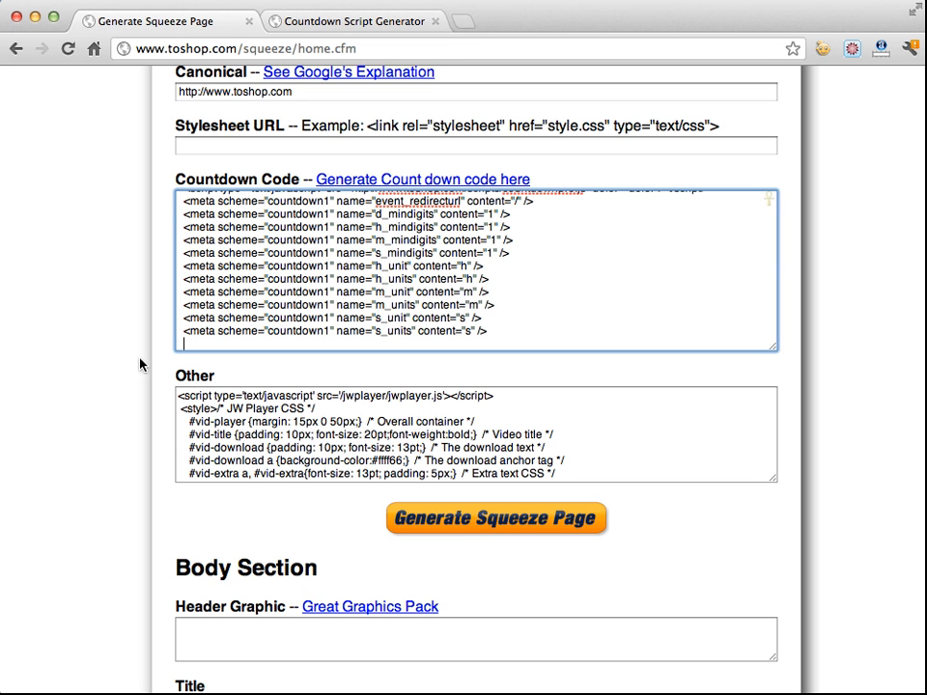
{"action": "scroll", "coordinate": [40, 367], "scroll_direction": "down", "scroll_amount": 5}
{"action": "scroll", "coordinate": [40, 367], "scroll_direction": "down", "scroll_amount": 3}
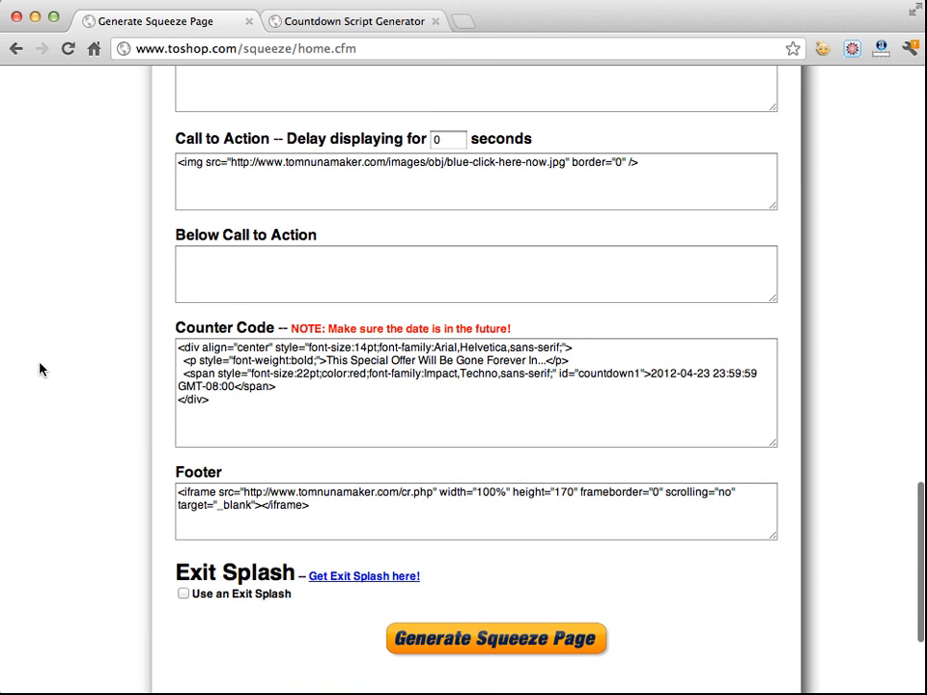
{"action": "left_click", "coordinate": [234, 403]}
{"action": "key", "text": "super+a"}
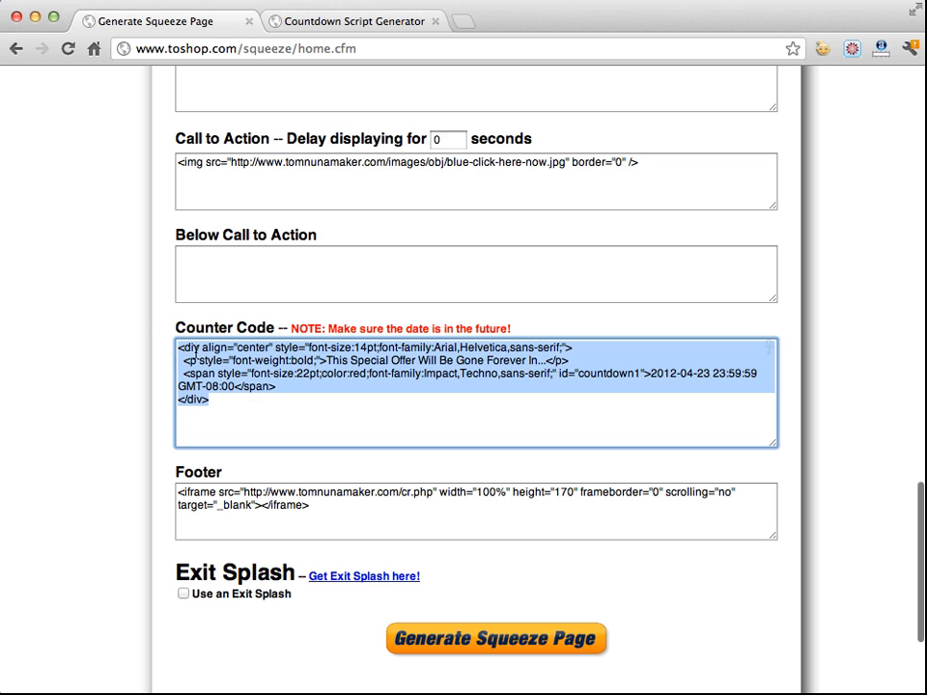
{"action": "key", "text": "super+v"}
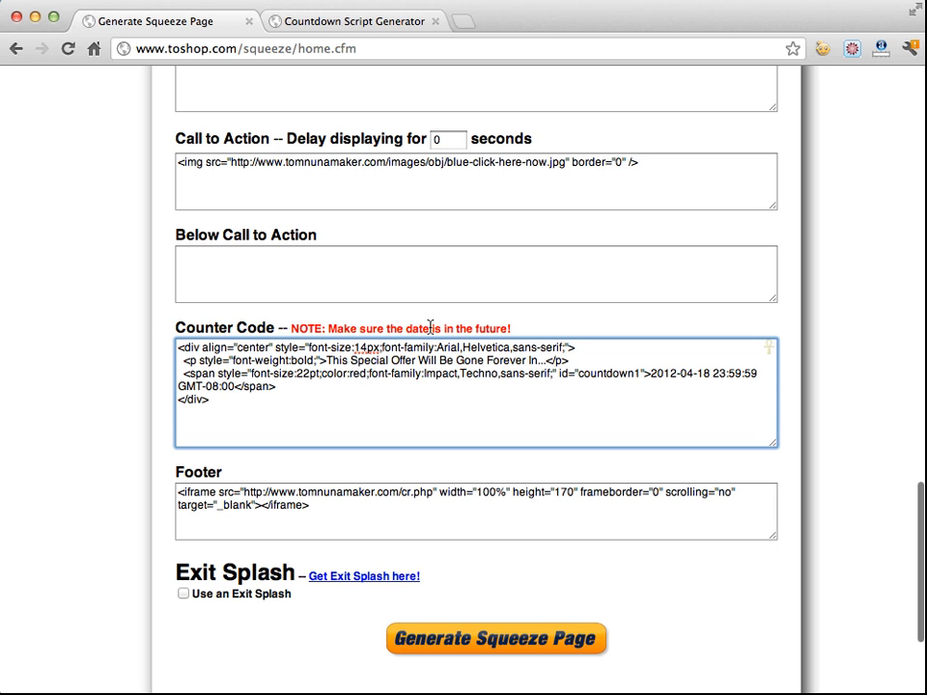
Examine the future-date note and the expiration date inside the Counter Code
{"action": "left_click_drag", "start_coordinate": [327, 328], "coordinate": [507, 324]}
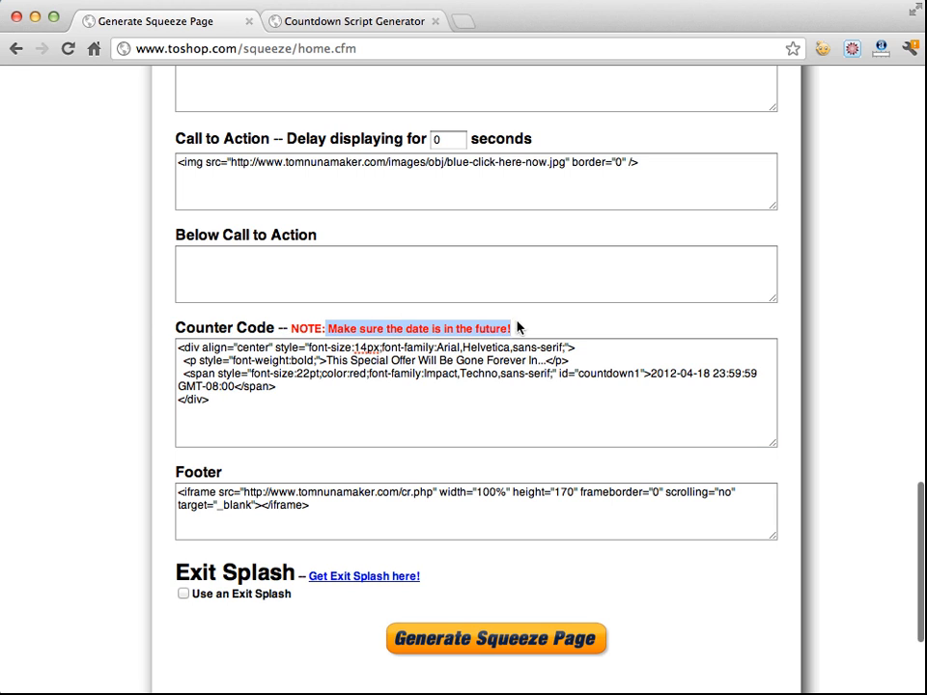
{"action": "left_click", "coordinate": [590, 392]}
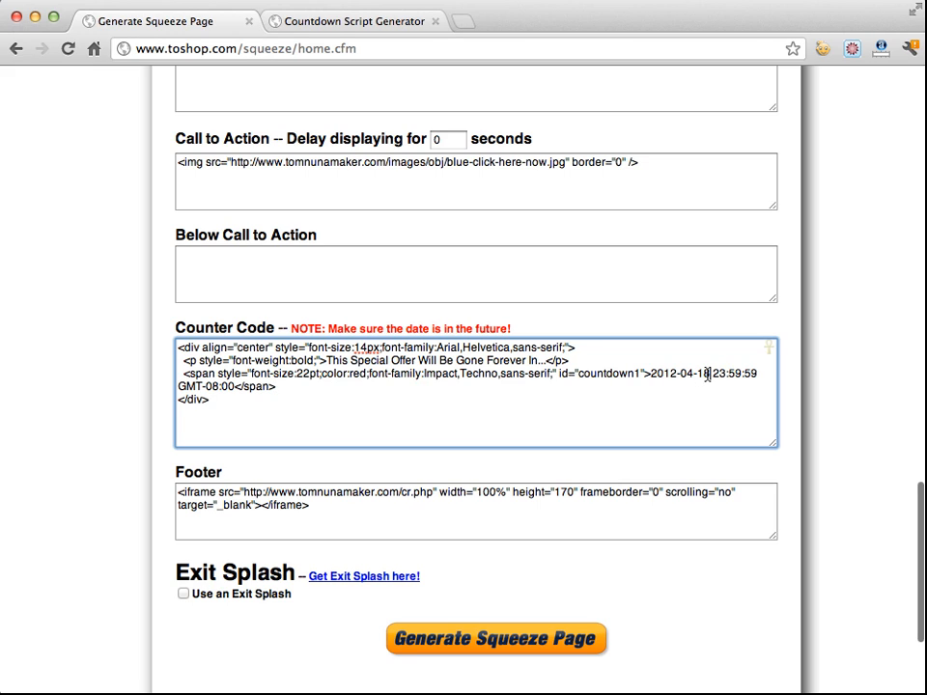
{"action": "left_click_drag", "start_coordinate": [710, 374], "coordinate": [653, 376]}
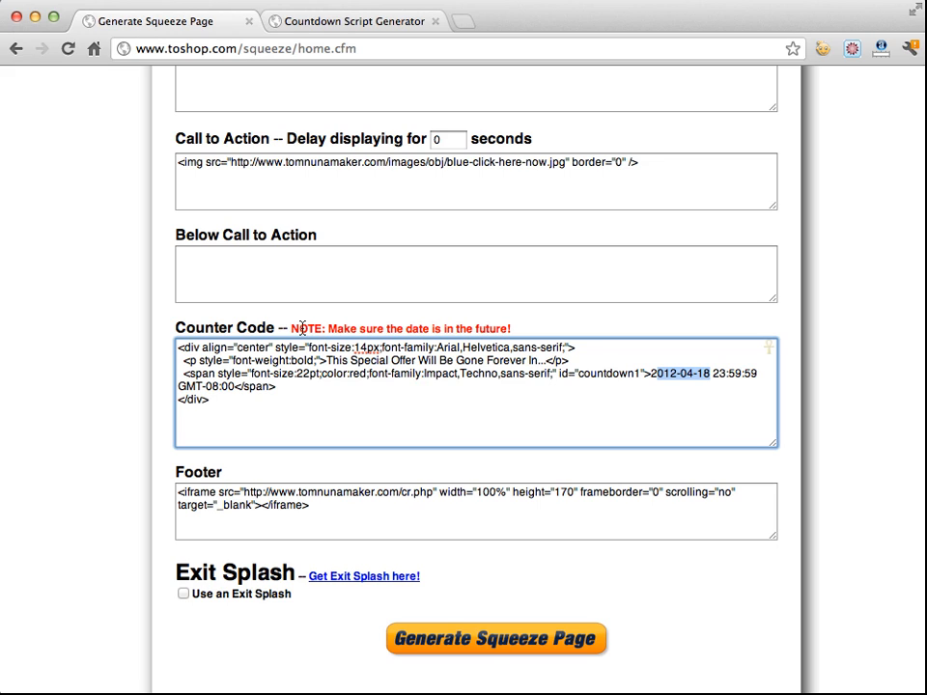
{"action": "left_click", "coordinate": [630, 373]}
{"action": "left_click_drag", "start_coordinate": [654, 374], "coordinate": [706, 373]}
{"action": "scroll", "coordinate": [575, 394], "scroll_direction": "up", "scroll_amount": 20}
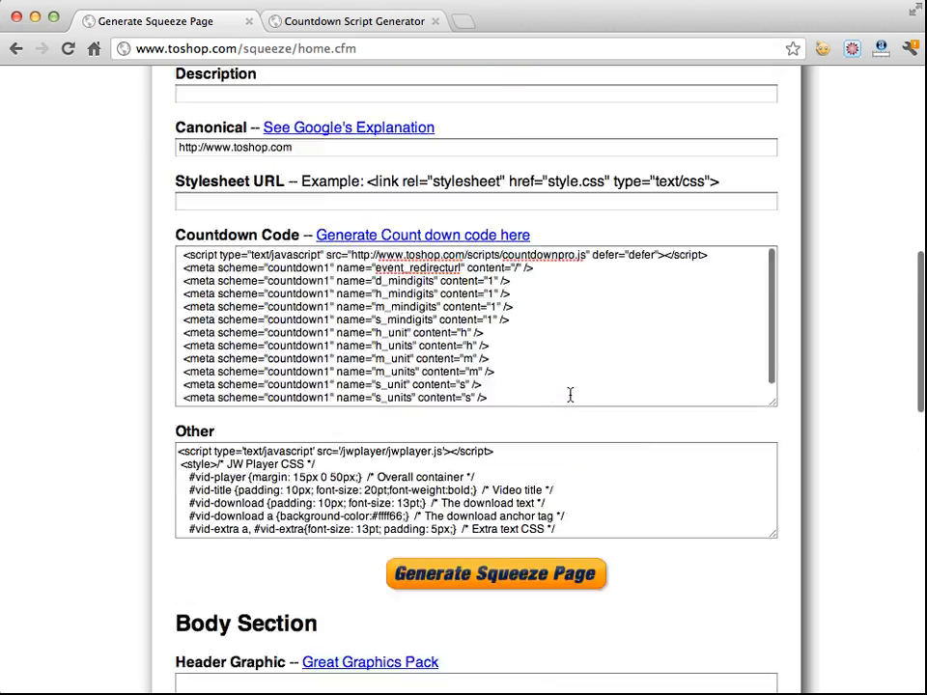
Examine the JW Player script and CSS in the Other field
{"action": "scroll", "coordinate": [570, 401], "scroll_direction": "down", "scroll_amount": 12}
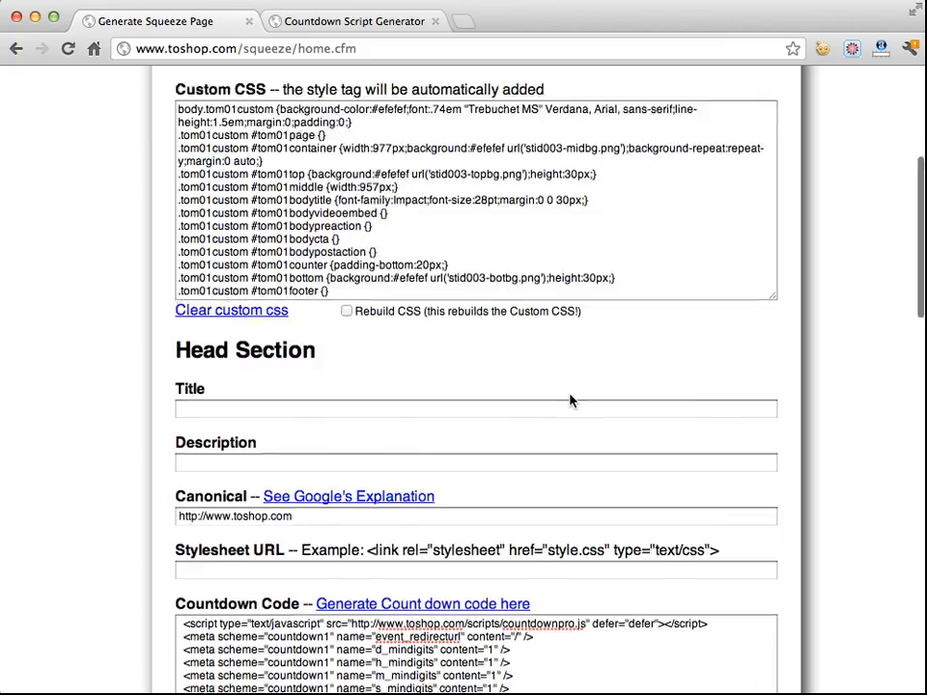
{"action": "scroll", "coordinate": [570, 394], "scroll_direction": "down", "scroll_amount": 2}
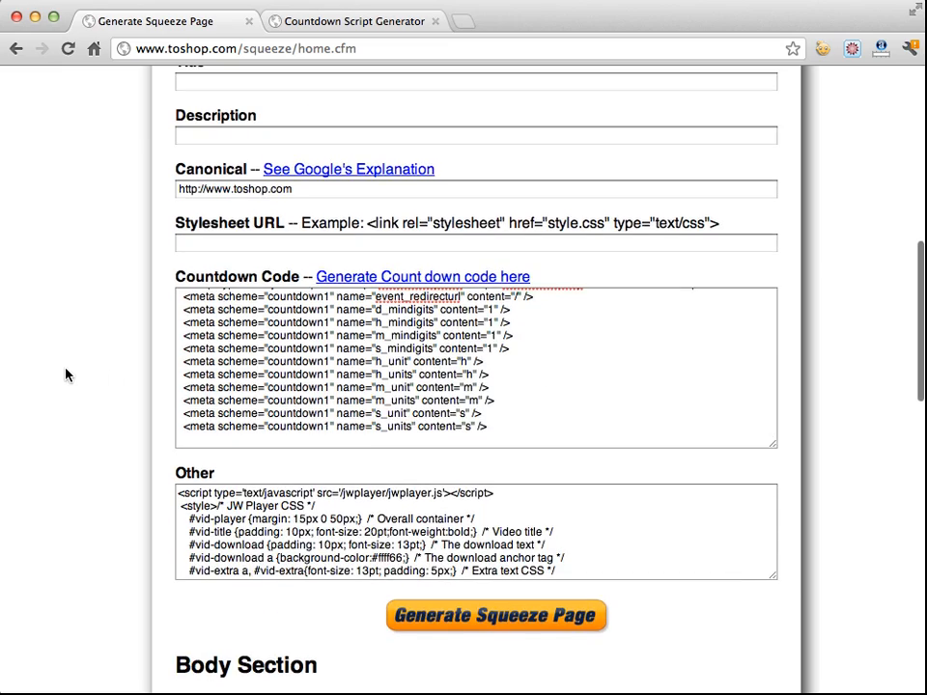
{"action": "scroll", "coordinate": [67, 373], "scroll_direction": "down", "scroll_amount": 4}
{"action": "scroll", "coordinate": [66, 374], "scroll_direction": "down", "scroll_amount": 1}
{"action": "left_click", "coordinate": [178, 317]}
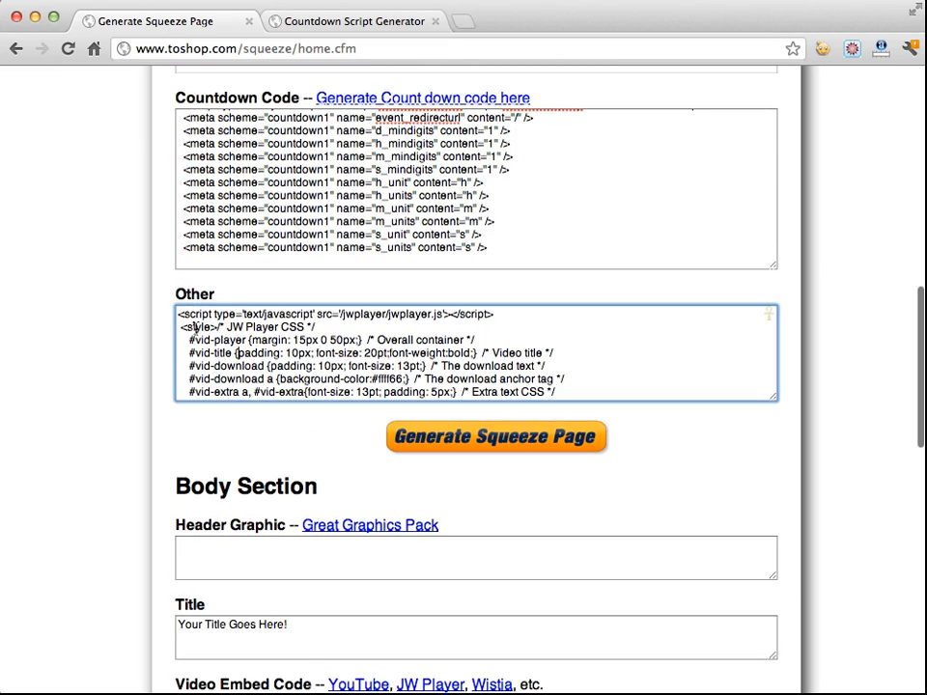
{"action": "left_click_drag", "start_coordinate": [178, 317], "coordinate": [289, 352]}
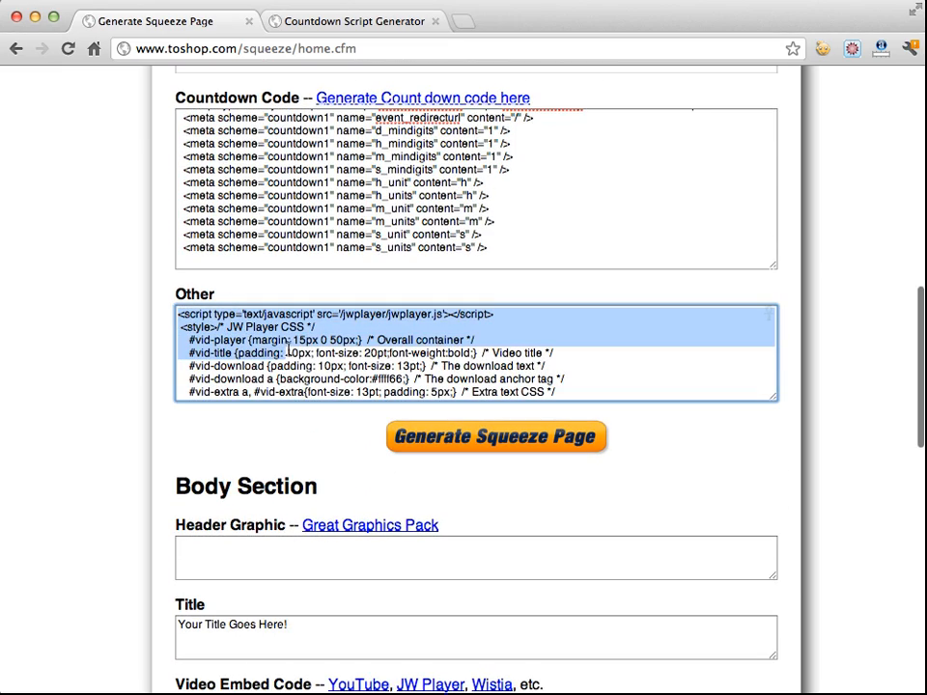
{"action": "left_click", "coordinate": [230, 327]}
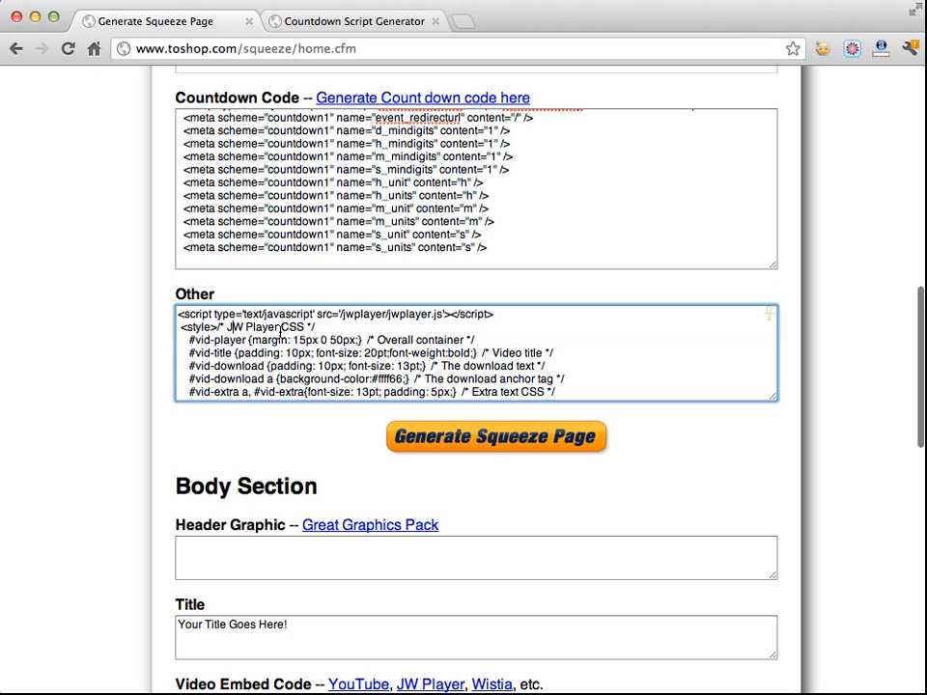
{"action": "scroll", "coordinate": [232, 333], "scroll_direction": "down", "scroll_amount": 2}
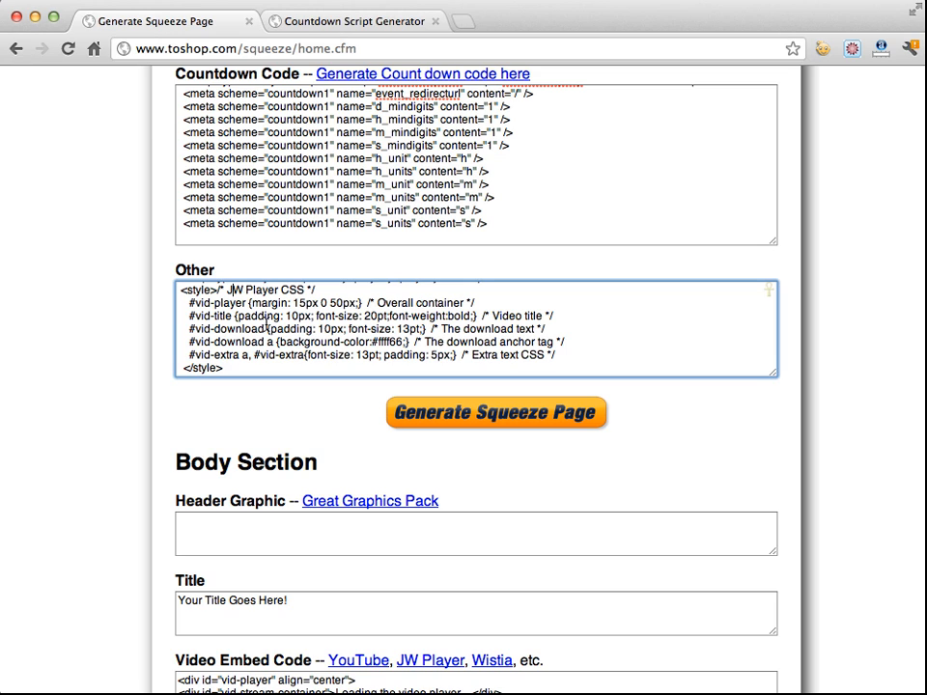
Enter an img tag for myimg.jpg with empty width and height attributes in the Header Graphic field
{"action": "left_click", "coordinate": [231, 368]}
{"action": "scroll", "coordinate": [249, 367], "scroll_direction": "down", "scroll_amount": 3}
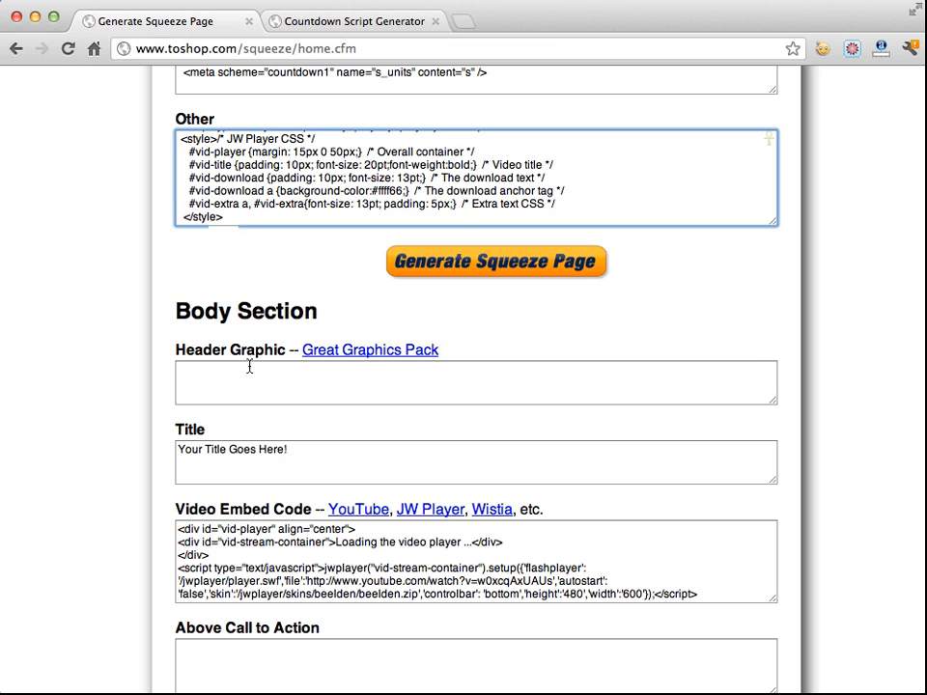
{"action": "left_click", "coordinate": [249, 367]}
{"action": "scroll", "coordinate": [90, 374], "scroll_direction": "down", "scroll_amount": 2}
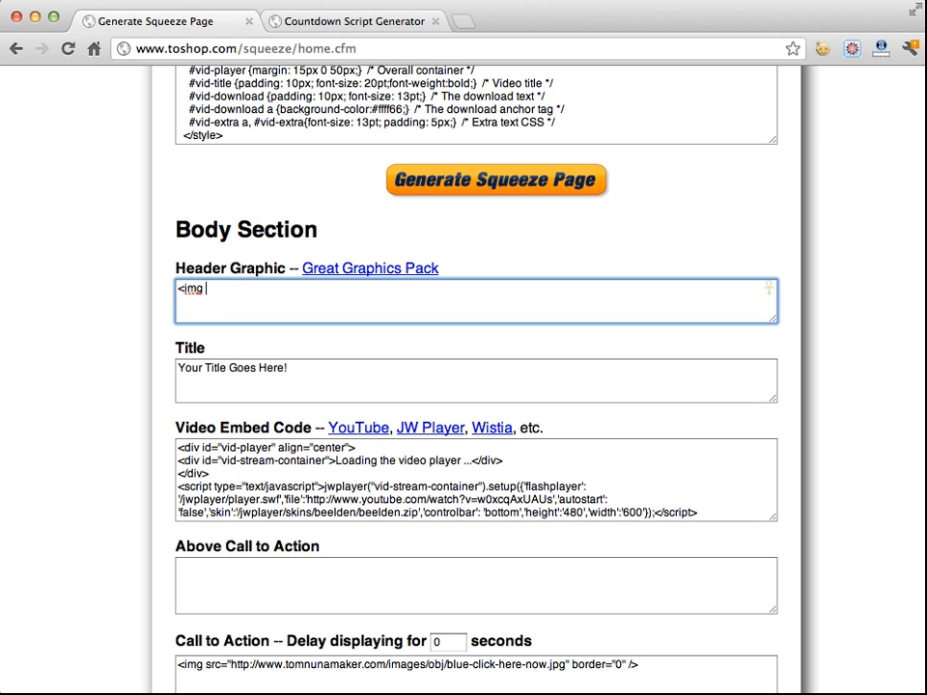
{"action": "type", "text": "c=\"myimg.jpg"}
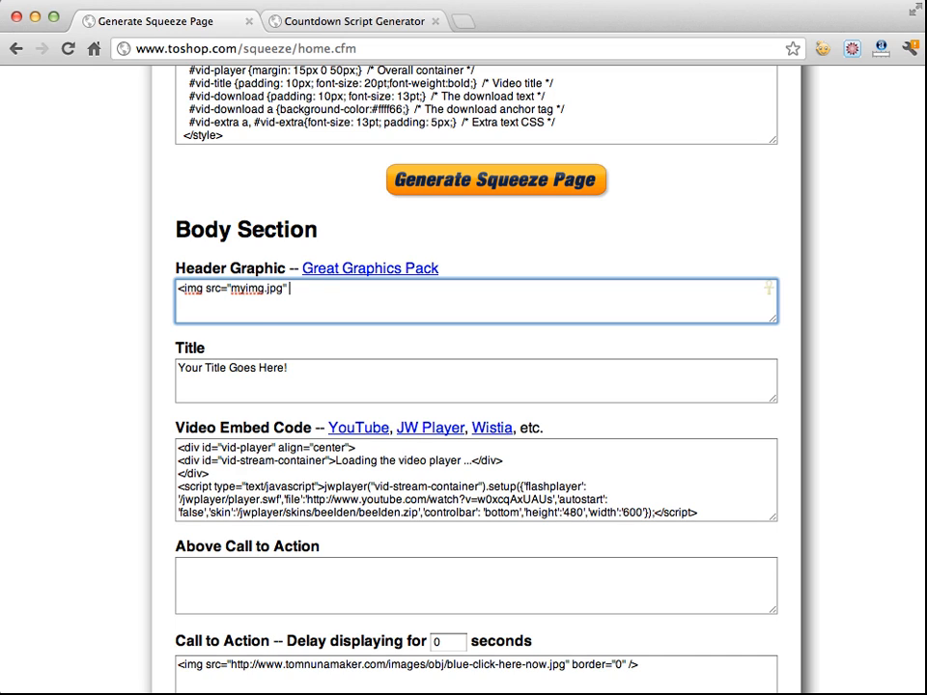
{"action": "type", "text": "\" width=\"\" height=\"\" />"}
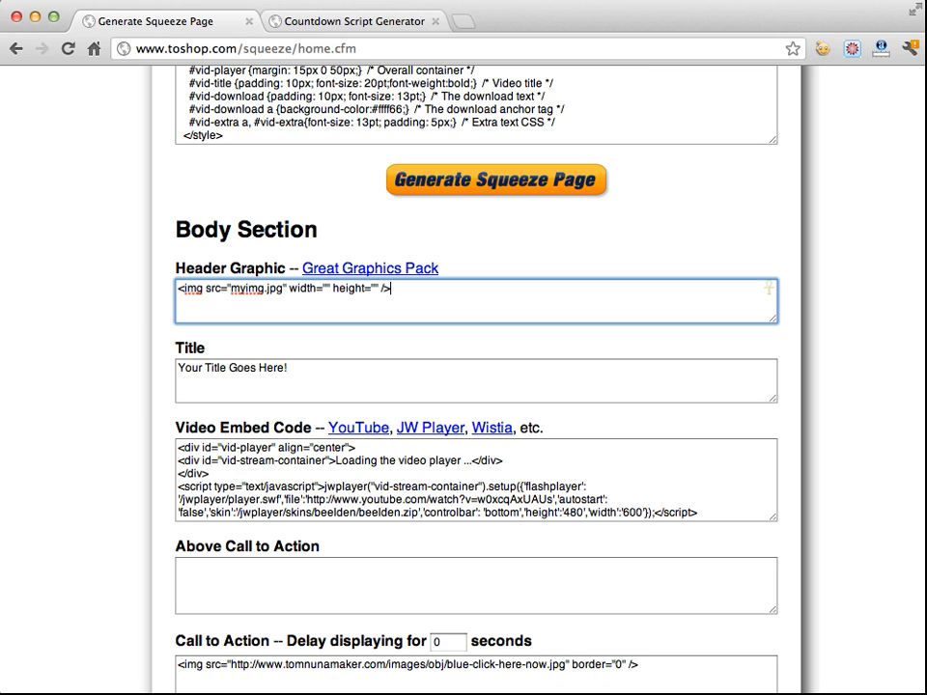
{"action": "key", "text": "BackSpace"}
{"action": "key", "text": "BackSpace"}
Open the JW Player embed code generator from the Video Embed Code links
{"action": "left_click", "coordinate": [315, 372]}
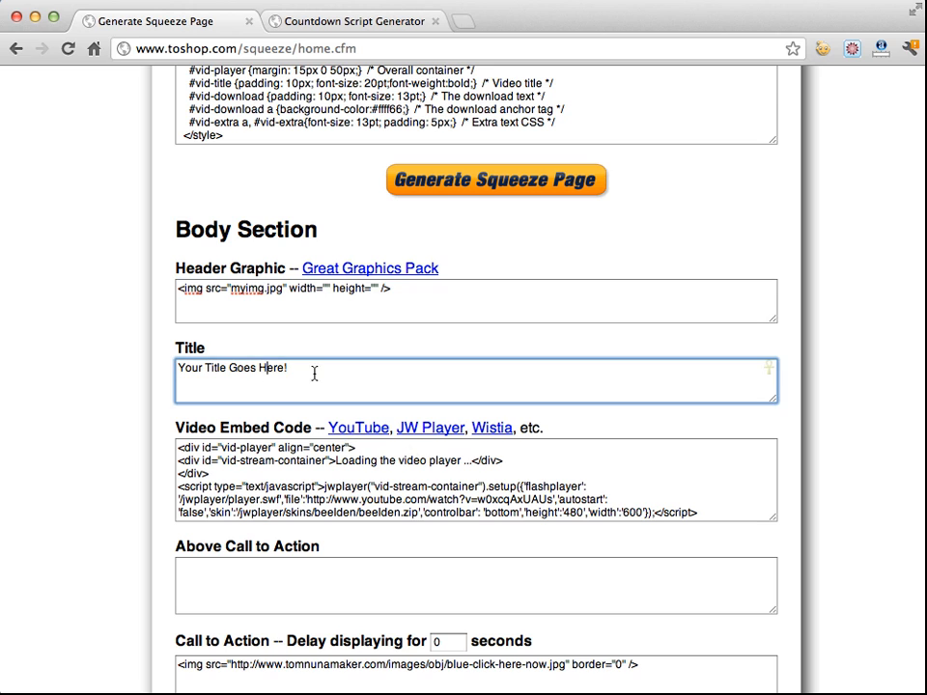
{"action": "left_click_drag", "start_coordinate": [315, 373], "coordinate": [165, 361]}
{"action": "scroll", "coordinate": [263, 378], "scroll_direction": "down", "scroll_amount": 3}
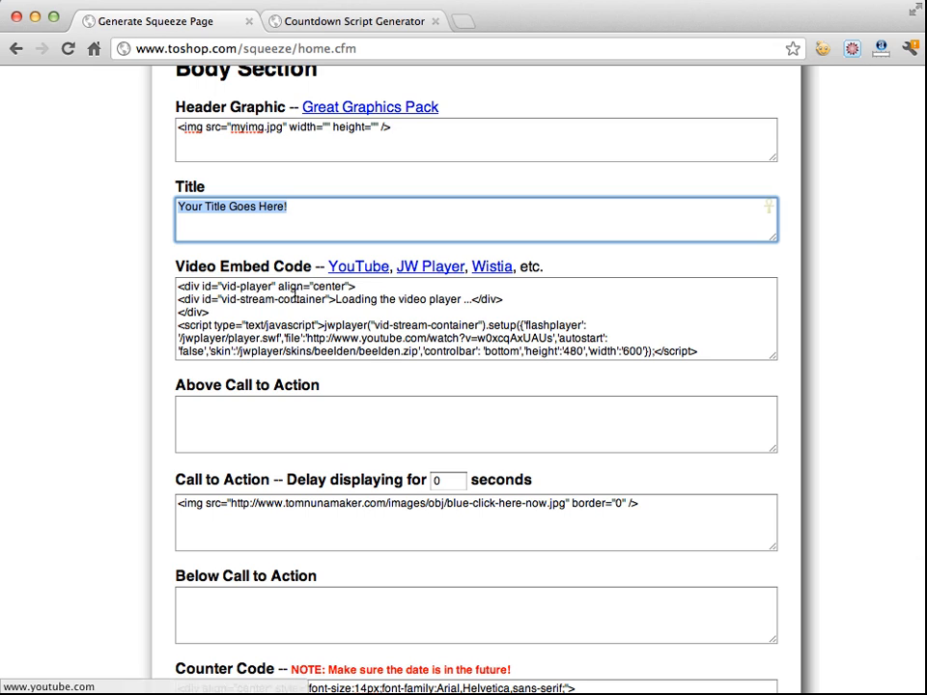
{"action": "left_click", "coordinate": [422, 270]}
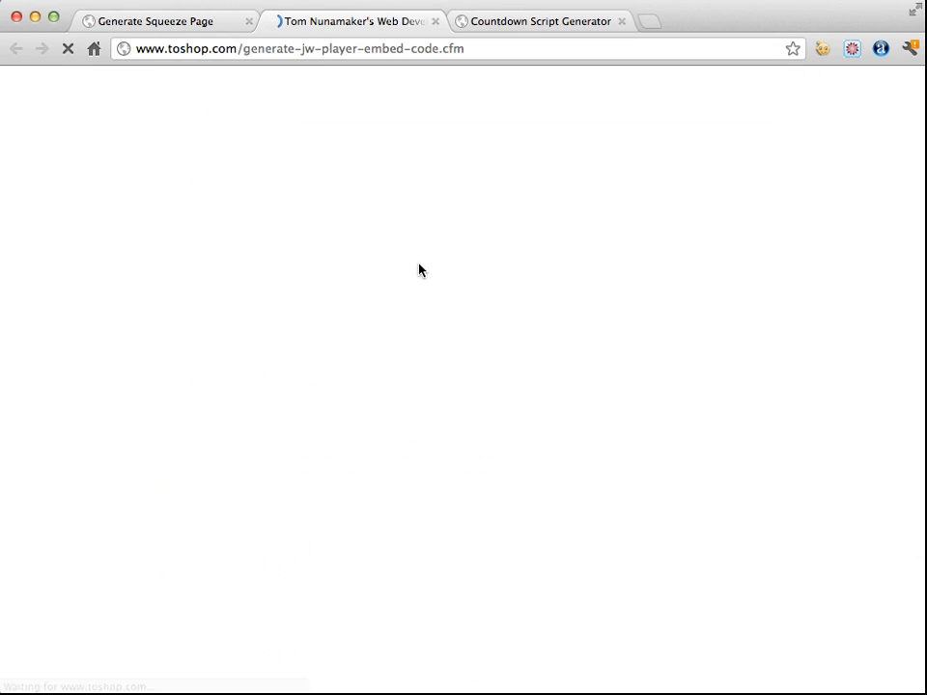
Compare the generator's suggested CSS block with the CSS in the squeeze page's Other field
{"action": "scroll", "coordinate": [415, 256], "scroll_direction": "down", "scroll_amount": 3}
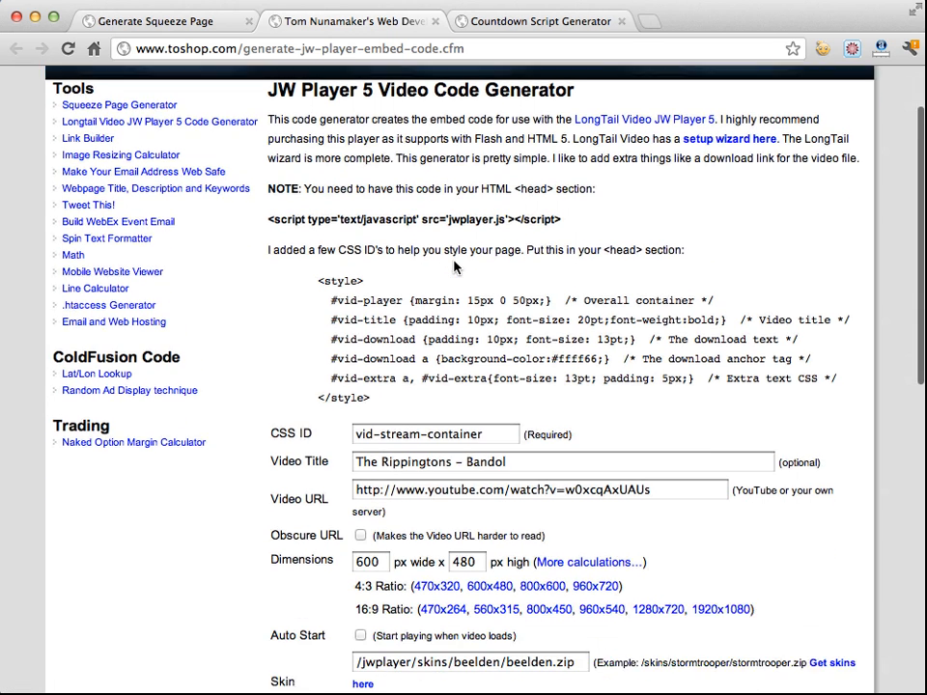
{"action": "scroll", "coordinate": [421, 255], "scroll_direction": "down", "scroll_amount": 1}
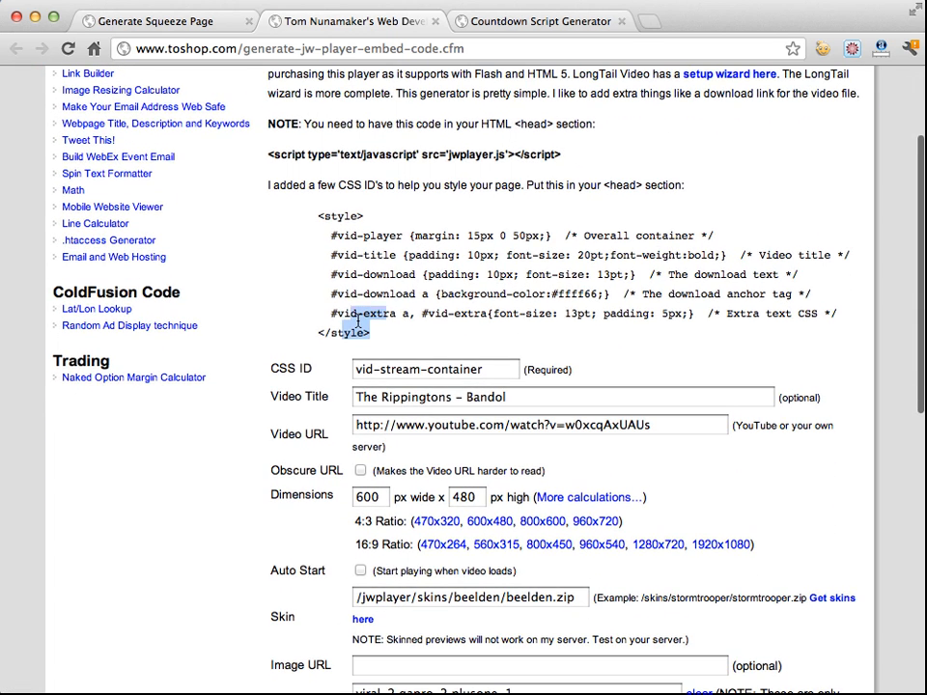
{"action": "left_click_drag", "start_coordinate": [358, 324], "coordinate": [319, 220]}
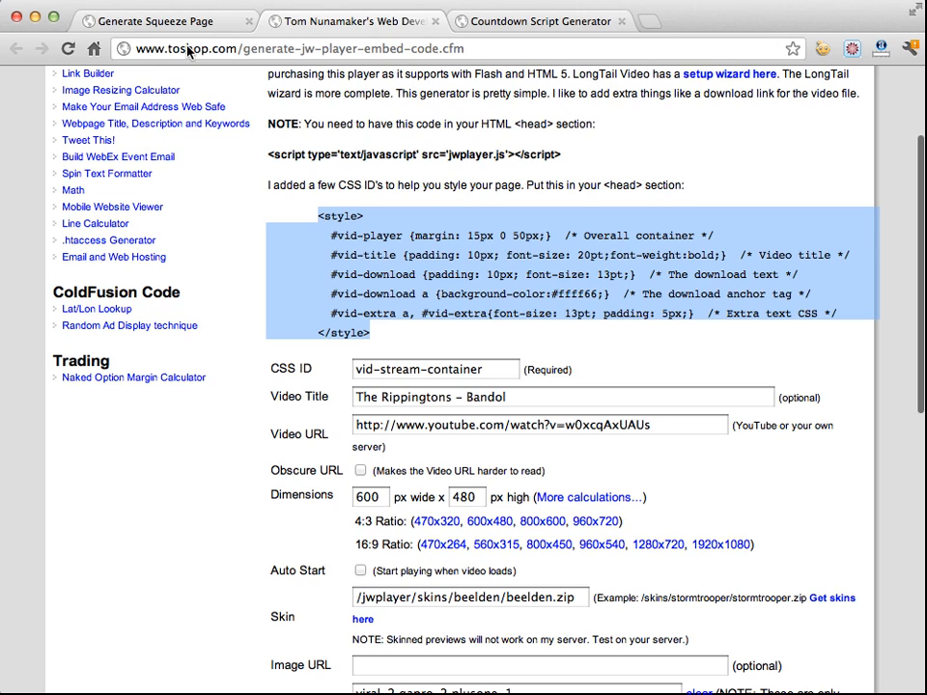
{"action": "left_click", "coordinate": [135, 22]}
{"action": "scroll", "coordinate": [124, 257], "scroll_direction": "up", "scroll_amount": 10}
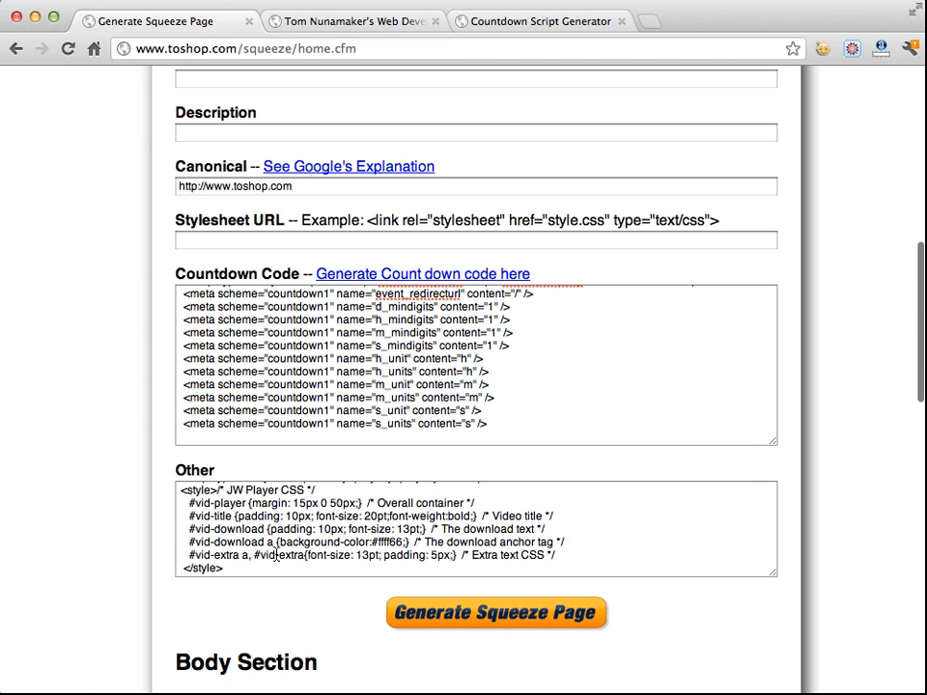
{"action": "left_click_drag", "start_coordinate": [242, 569], "coordinate": [179, 501]}
{"action": "left_click", "coordinate": [221, 517]}
{"action": "left_click", "coordinate": [299, 20]}
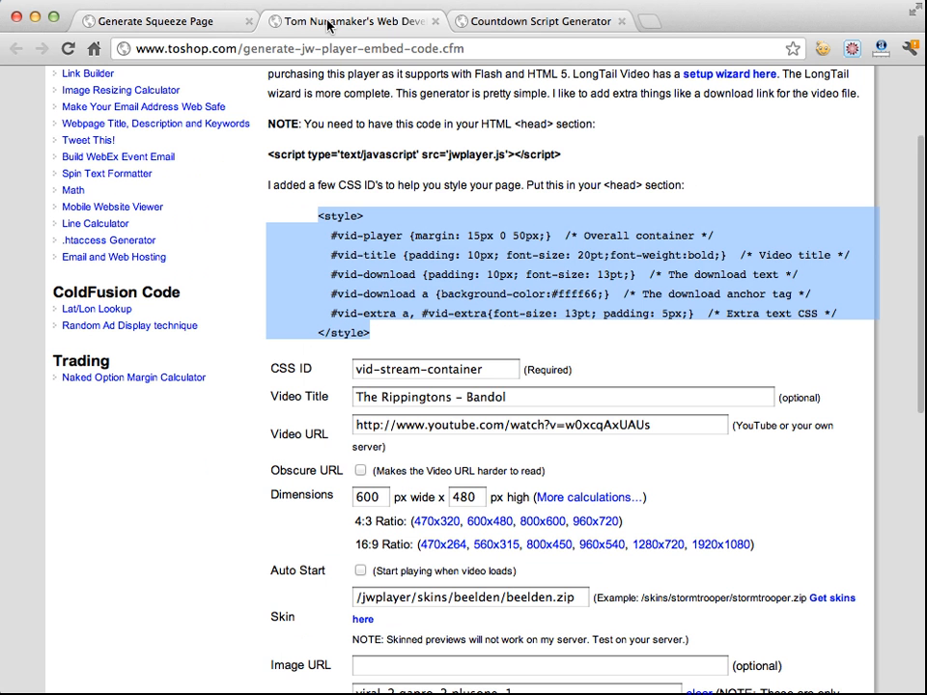
Select the jwplayer.js script tag required in the head section
{"action": "scroll", "coordinate": [317, 288], "scroll_direction": "down", "scroll_amount": 5}
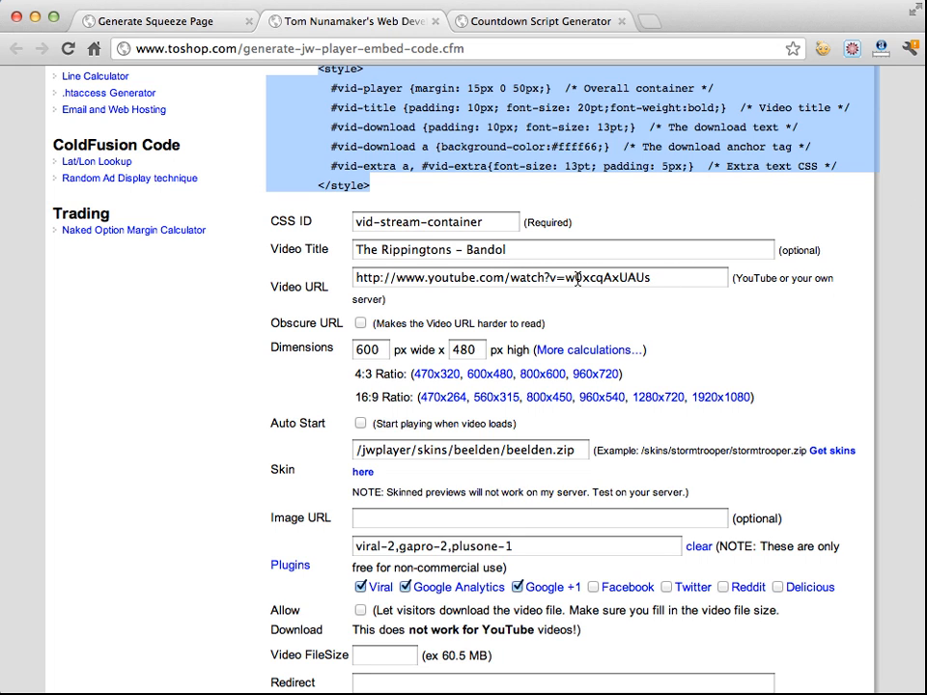
{"action": "scroll", "coordinate": [578, 277], "scroll_direction": "down", "scroll_amount": 3}
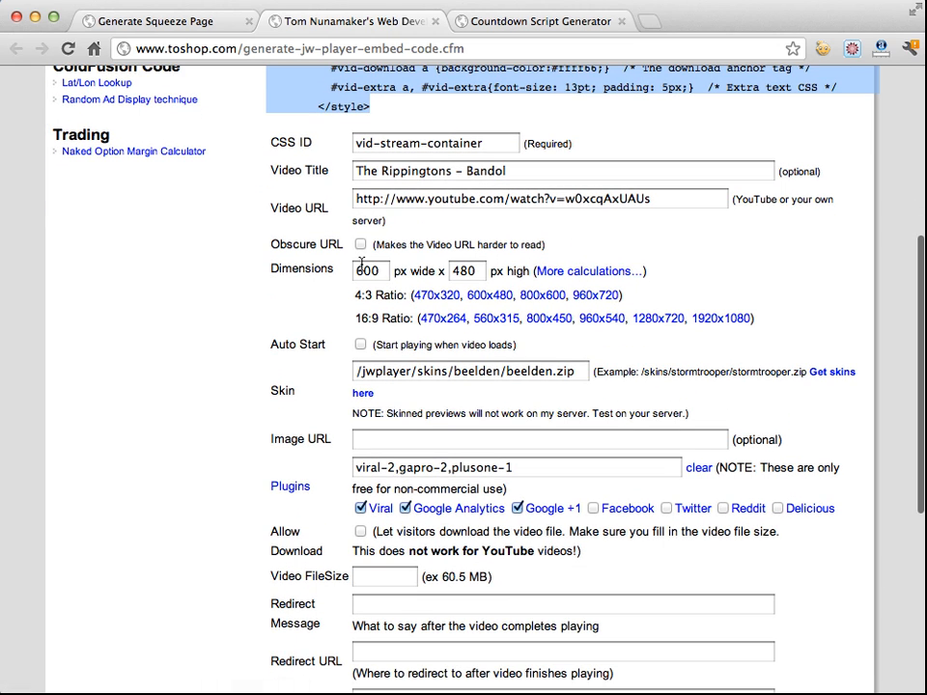
{"action": "scroll", "coordinate": [326, 263], "scroll_direction": "up", "scroll_amount": 9}
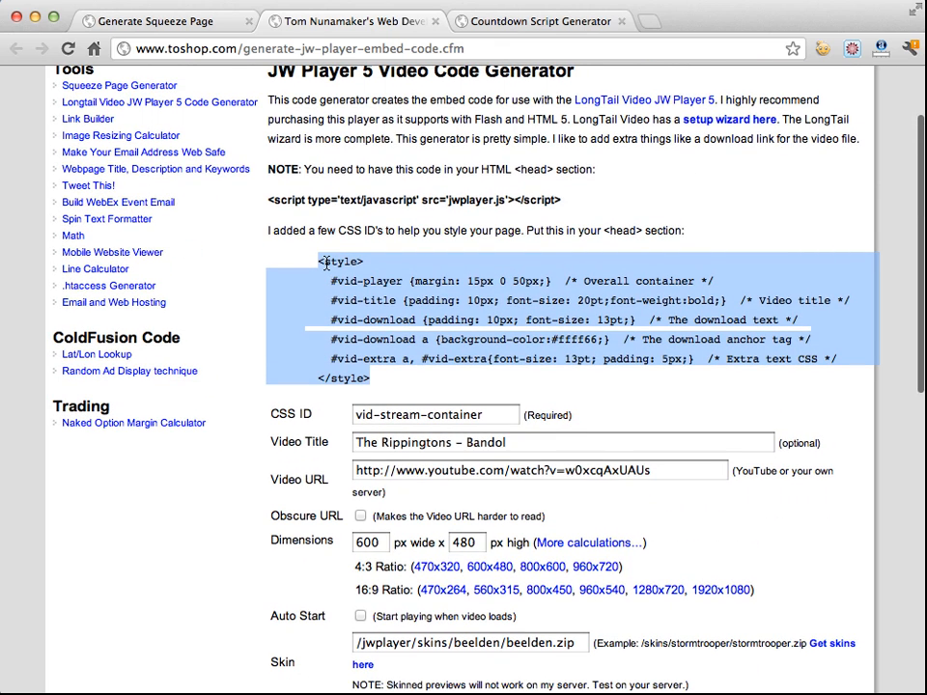
{"action": "left_click", "coordinate": [587, 203]}
{"action": "left_click_drag", "start_coordinate": [588, 203], "coordinate": [267, 201]}
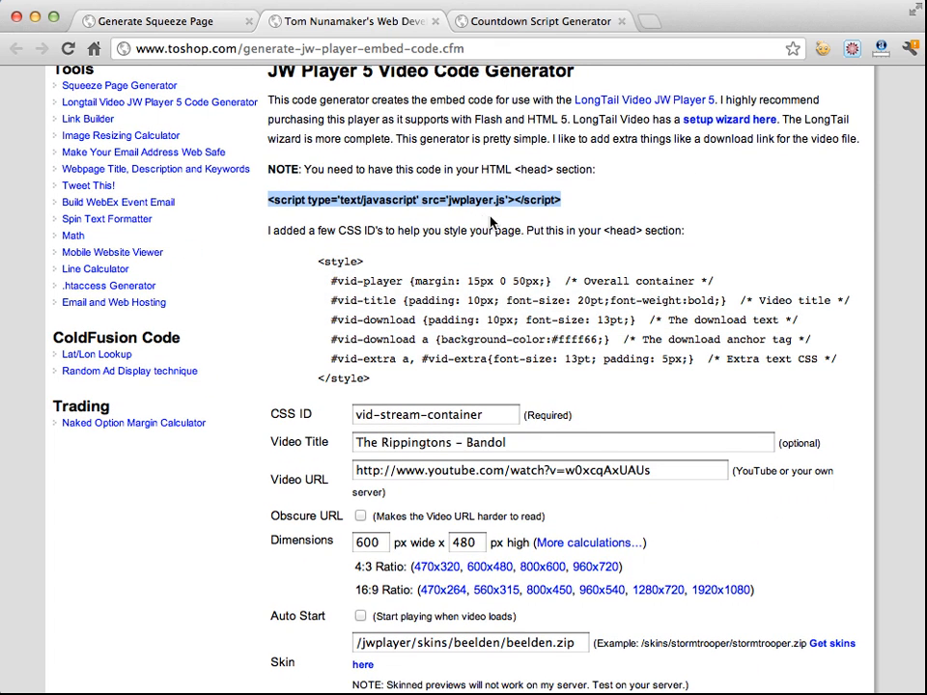
Enable Auto Start in the JW Player generator settings
{"action": "scroll", "coordinate": [534, 208], "scroll_direction": "down", "scroll_amount": 7}
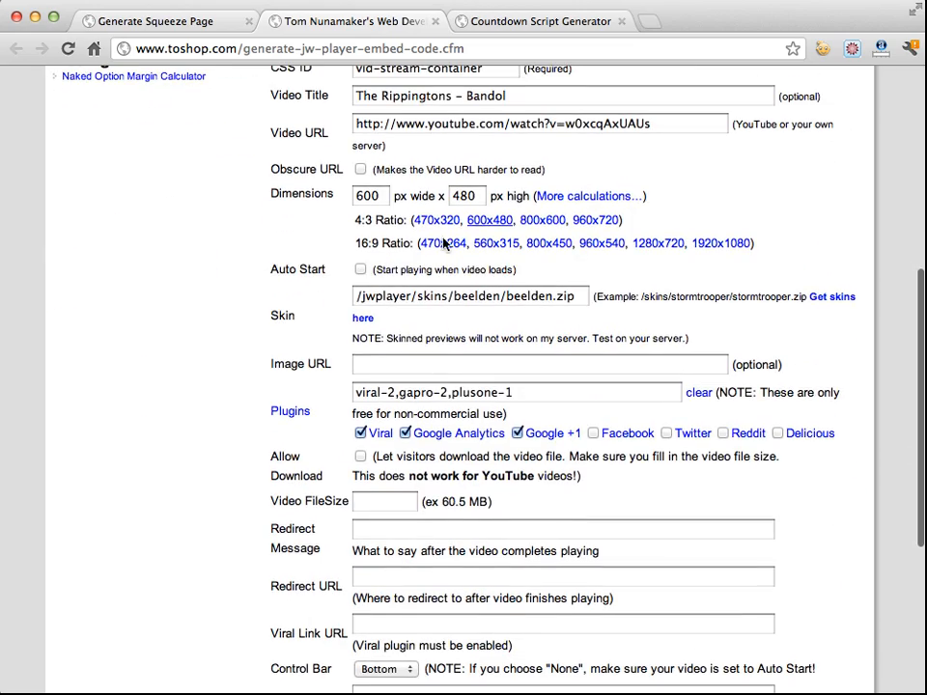
{"action": "scroll", "coordinate": [314, 290], "scroll_direction": "down", "scroll_amount": 4}
{"action": "scroll", "coordinate": [314, 290], "scroll_direction": "up", "scroll_amount": 3}
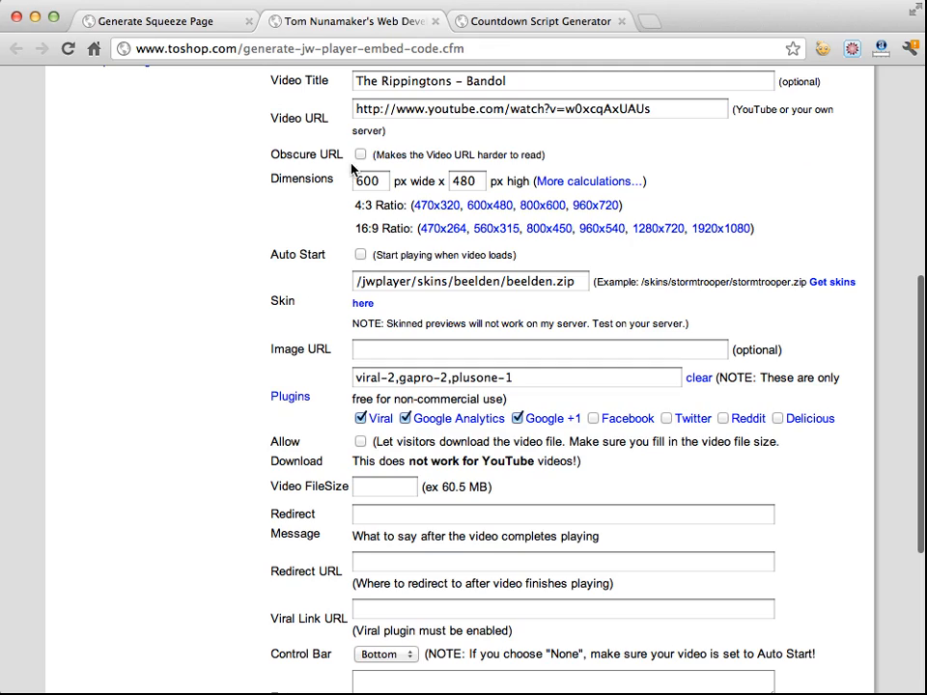
{"action": "scroll", "coordinate": [326, 151], "scroll_direction": "up", "scroll_amount": 1}
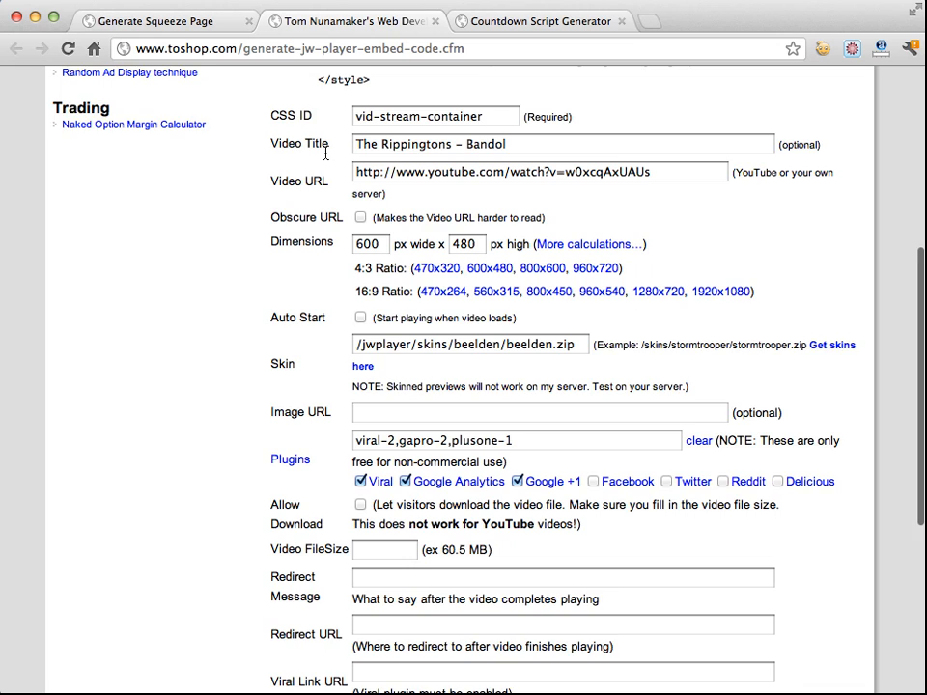
{"action": "scroll", "coordinate": [327, 223], "scroll_direction": "down", "scroll_amount": 1}
{"action": "left_click", "coordinate": [360, 264]}
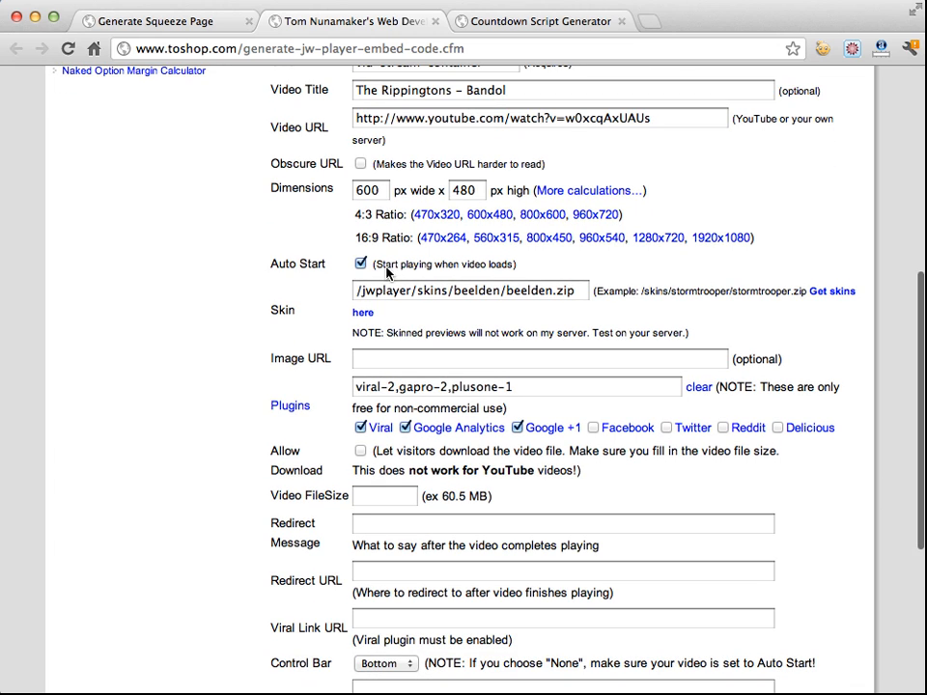
Generate the JW Player embed code with the current settings
{"action": "scroll", "coordinate": [325, 287], "scroll_direction": "down", "scroll_amount": 1}
{"action": "scroll", "coordinate": [325, 286], "scroll_direction": "down", "scroll_amount": 1}
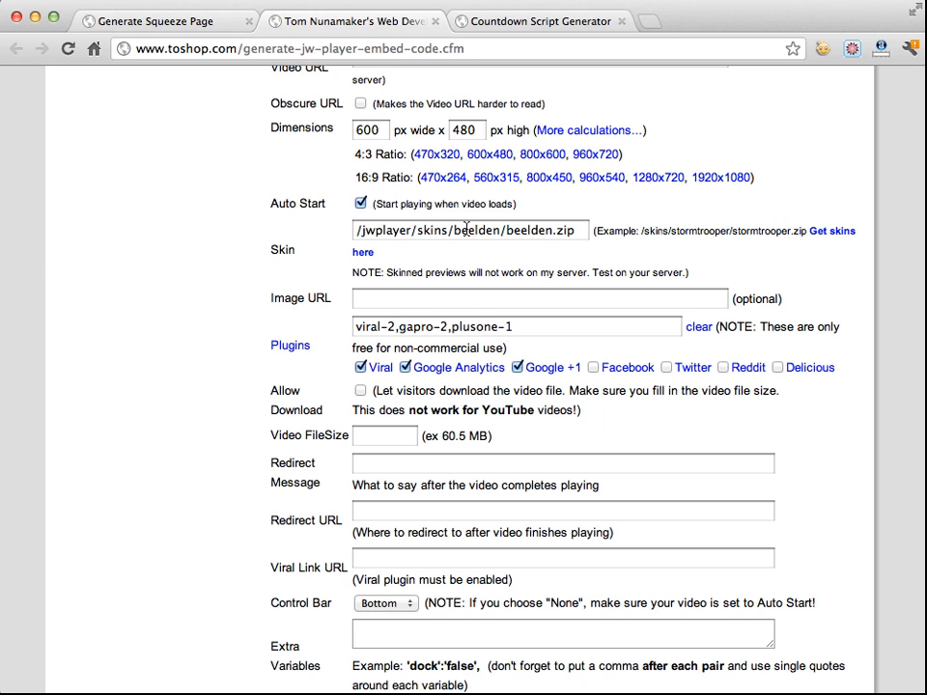
{"action": "left_click", "coordinate": [392, 297]}
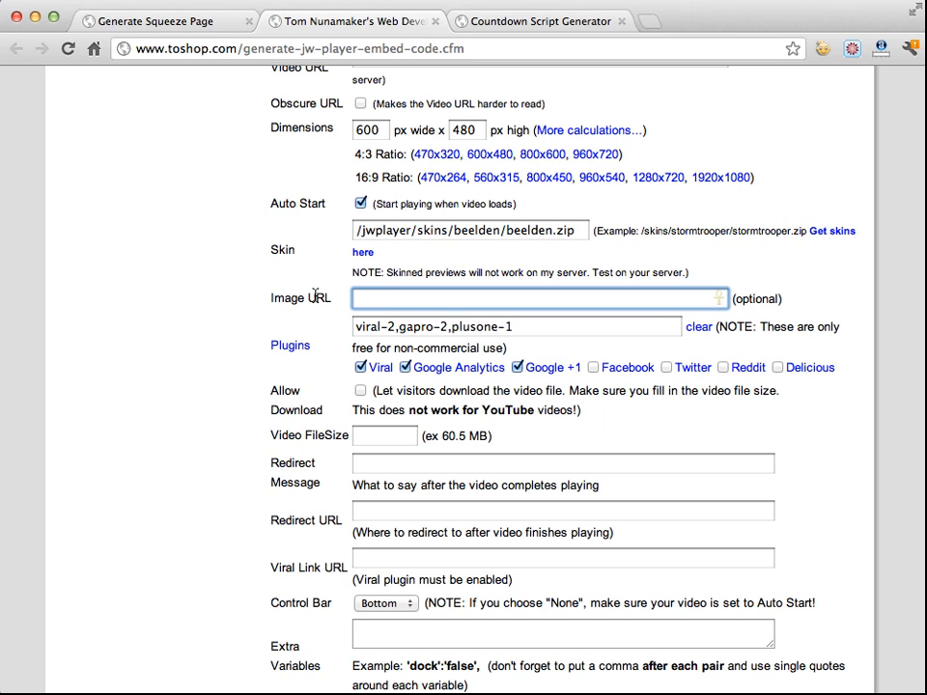
{"action": "scroll", "coordinate": [315, 296], "scroll_direction": "down", "scroll_amount": 1}
{"action": "scroll", "coordinate": [460, 435], "scroll_direction": "down", "scroll_amount": 2}
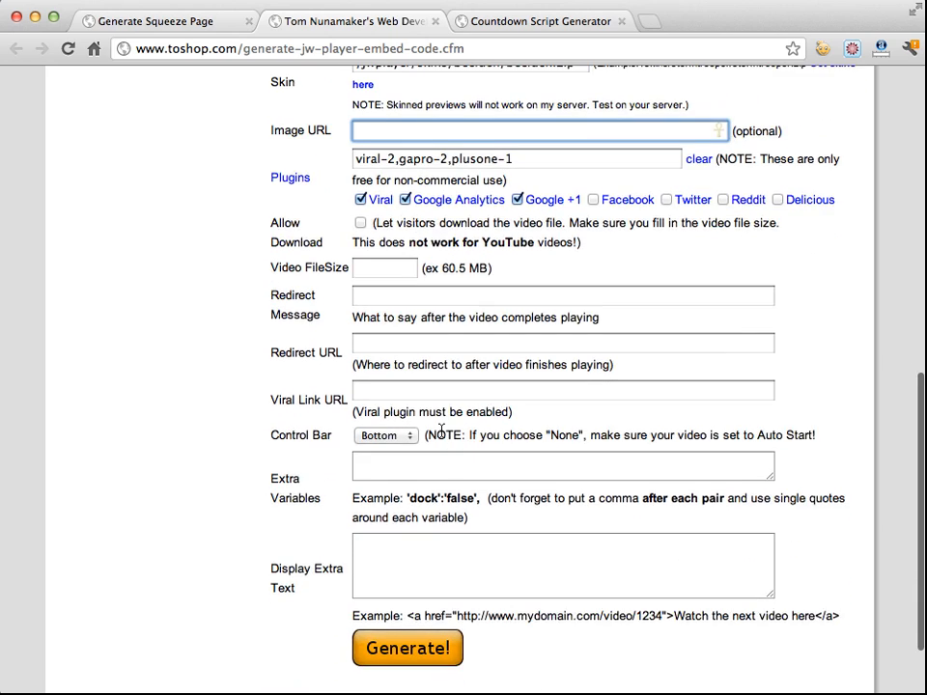
{"action": "scroll", "coordinate": [433, 439], "scroll_direction": "down", "scroll_amount": 2}
{"action": "left_click", "coordinate": [415, 553]}
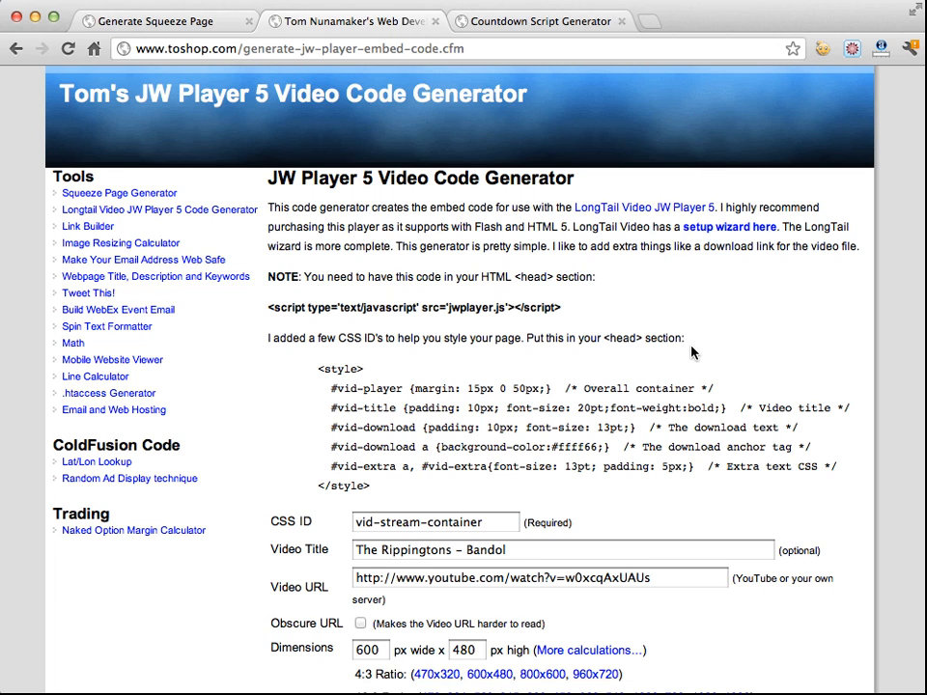
Select the generated embed code and review the rendered video player preview
{"action": "scroll", "coordinate": [692, 353], "scroll_direction": "down", "scroll_amount": 15}
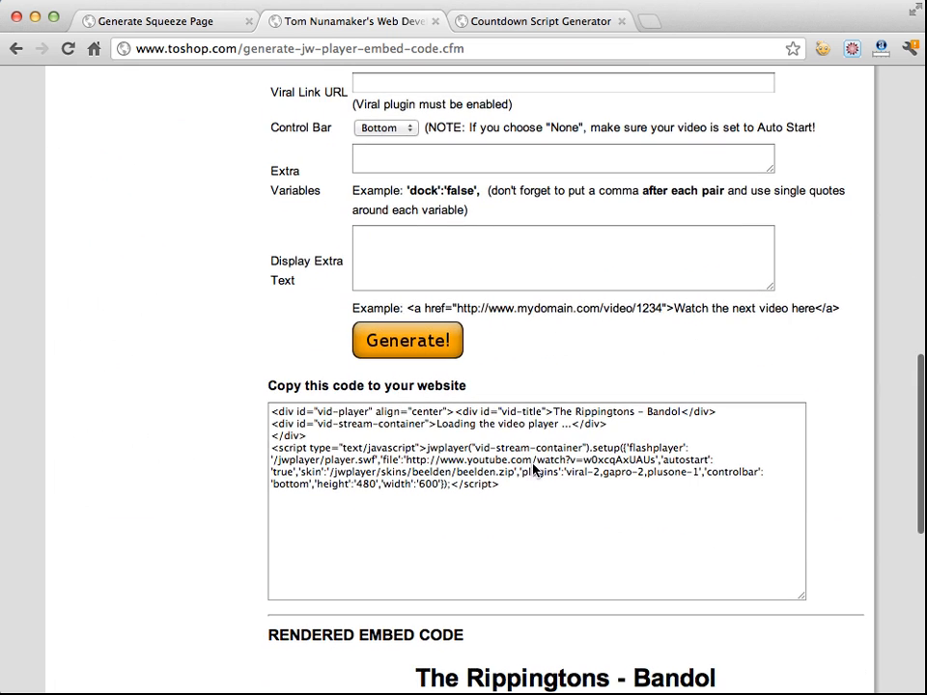
{"action": "left_click_drag", "start_coordinate": [548, 497], "coordinate": [263, 374]}
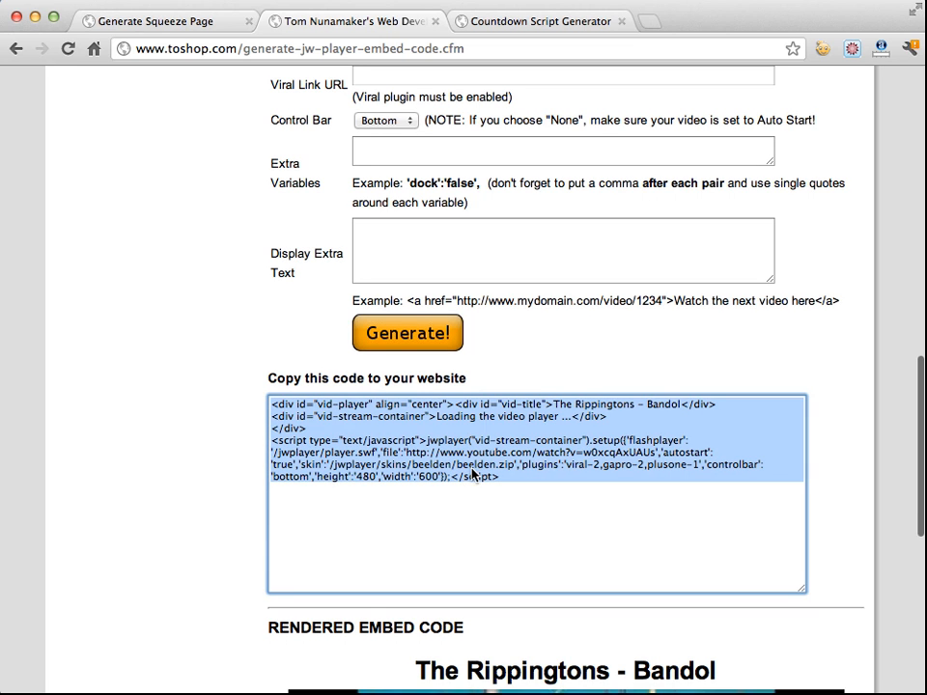
{"action": "scroll", "coordinate": [482, 478], "scroll_direction": "down", "scroll_amount": 10}
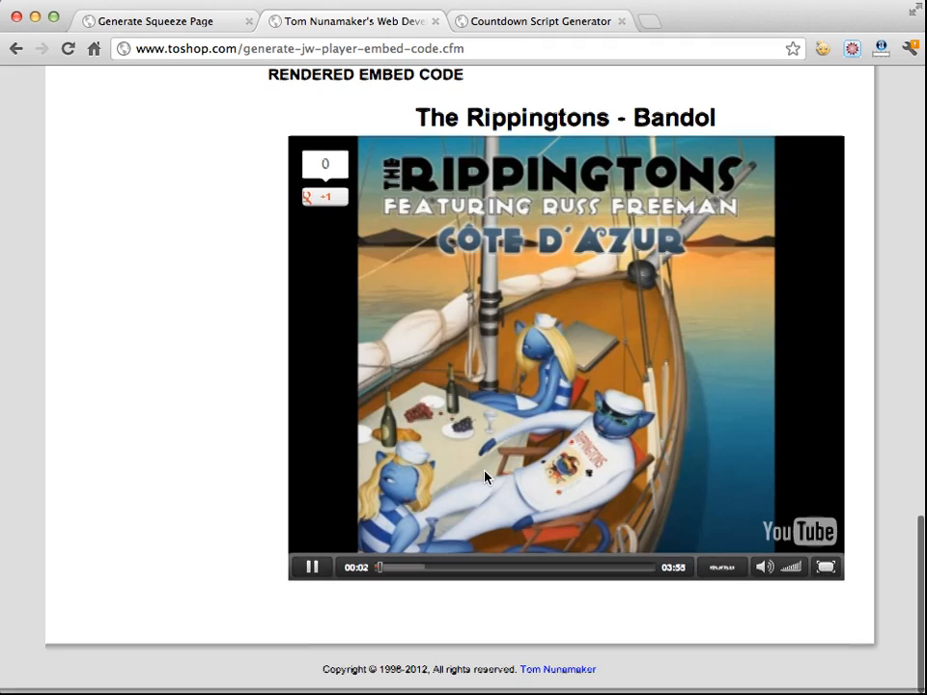
{"action": "scroll", "coordinate": [212, 429], "scroll_direction": "up", "scroll_amount": 5}
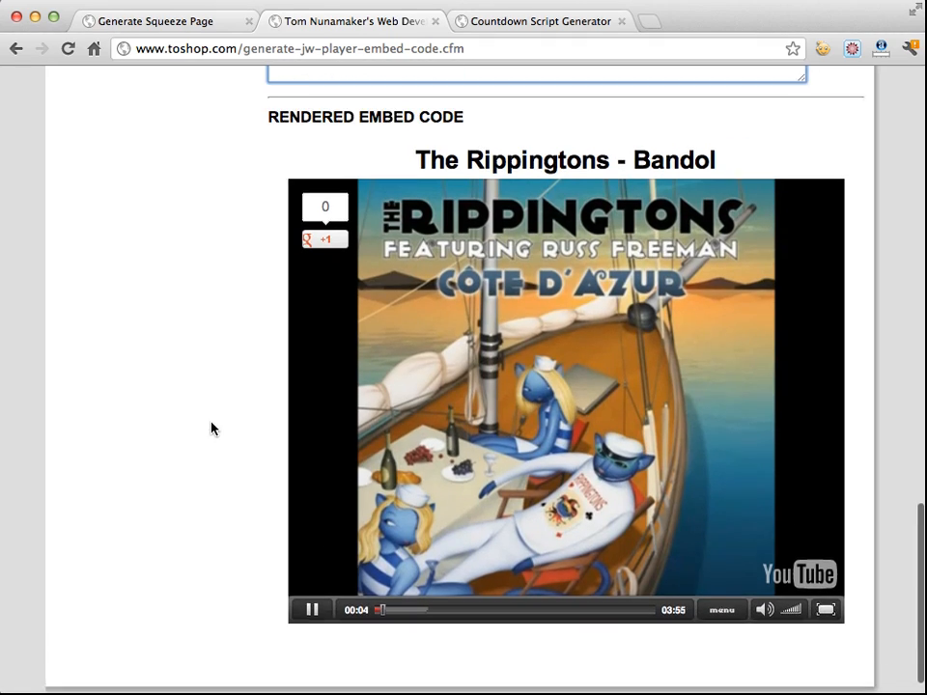
Examine the Video Embed Code field on the squeeze page
{"action": "left_click", "coordinate": [184, 21]}
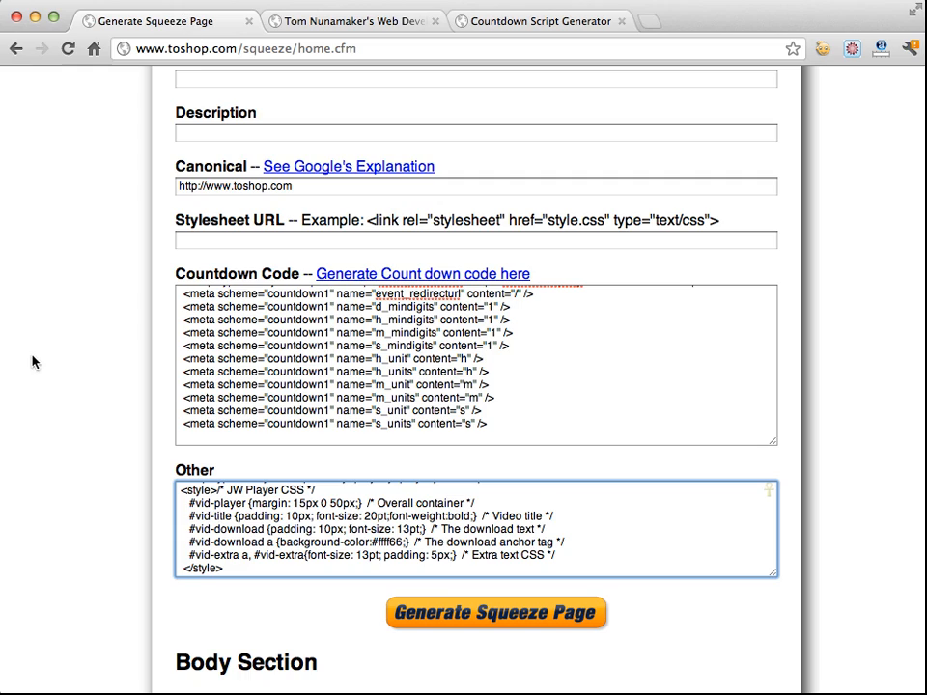
{"action": "scroll", "coordinate": [31, 362], "scroll_direction": "down", "scroll_amount": 5}
{"action": "scroll", "coordinate": [43, 360], "scroll_direction": "down", "scroll_amount": 10}
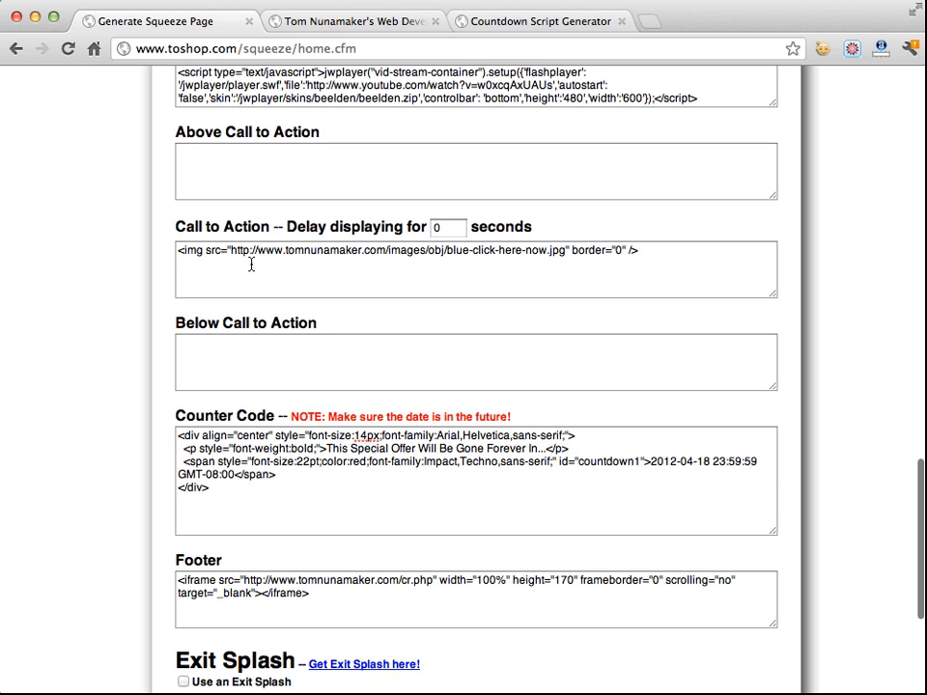
{"action": "scroll", "coordinate": [58, 252], "scroll_direction": "up", "scroll_amount": 5}
{"action": "left_click", "coordinate": [242, 301]}
{"action": "key", "text": "super+a"}
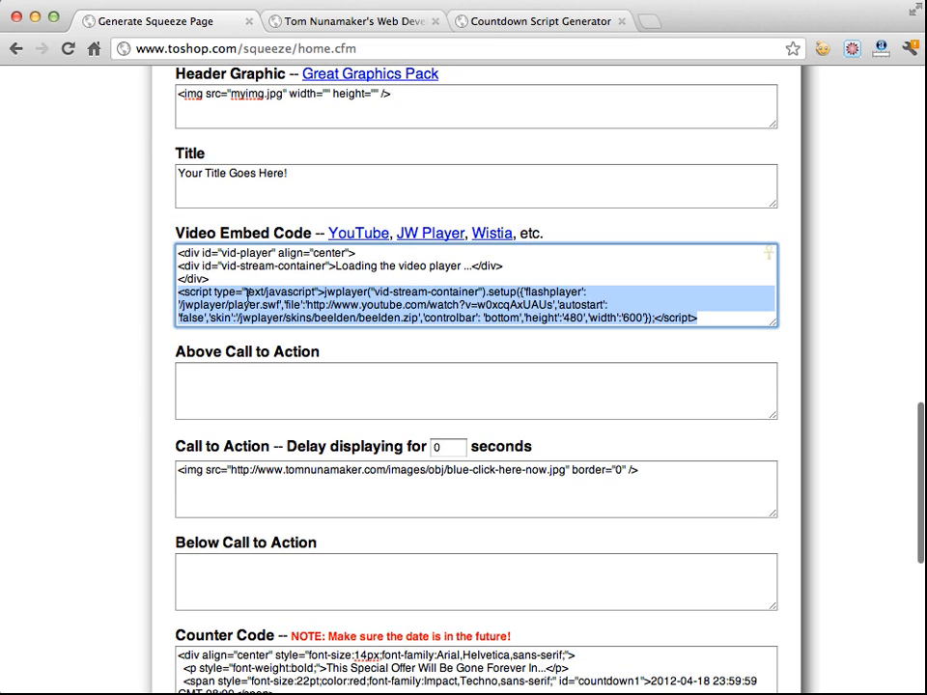
{"action": "left_click", "coordinate": [287, 280]}
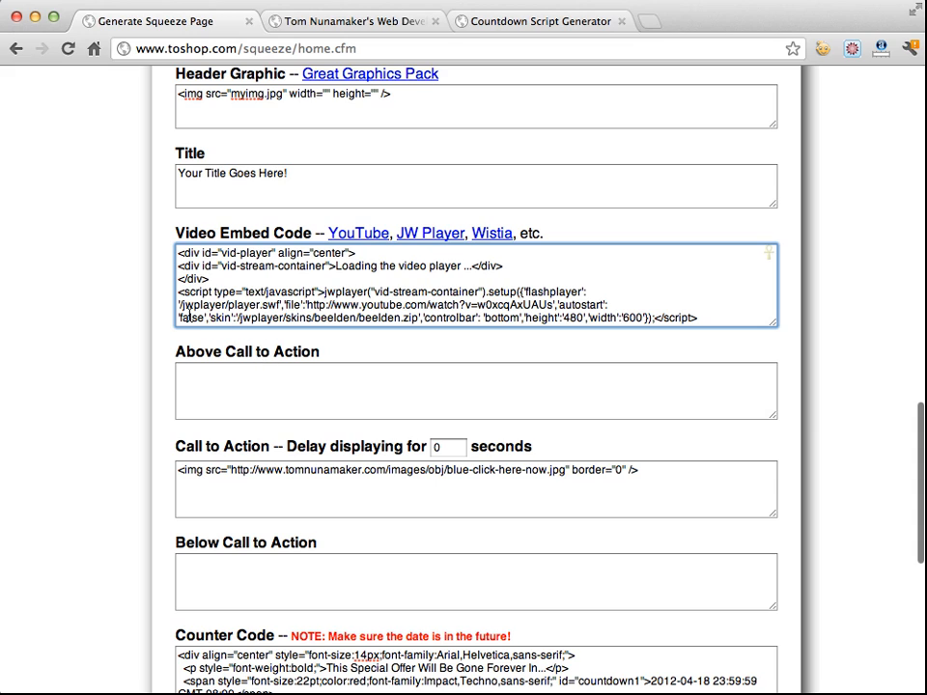
Examine the call-to-action fields and the button image code on the form
{"action": "left_click", "coordinate": [201, 375]}
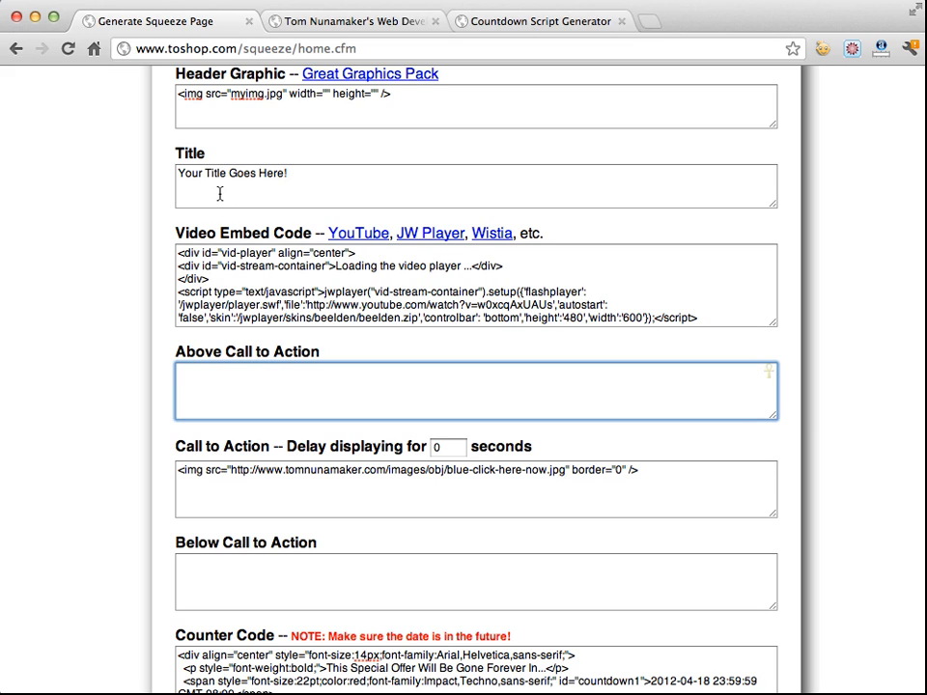
{"action": "left_click", "coordinate": [230, 581]}
{"action": "left_click", "coordinate": [242, 501]}
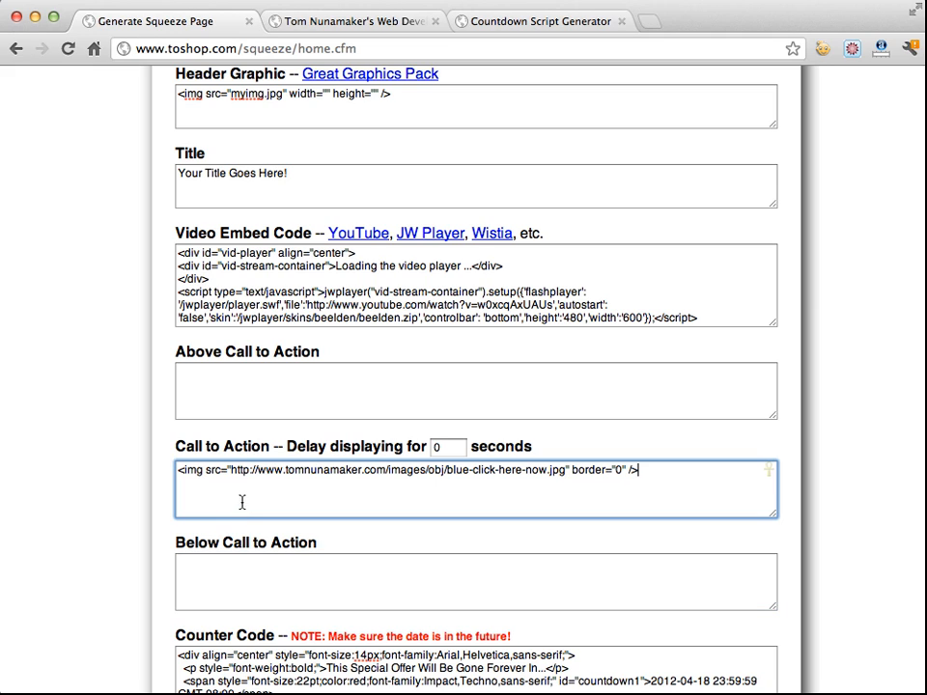
{"action": "left_click_drag", "start_coordinate": [654, 473], "coordinate": [179, 468]}
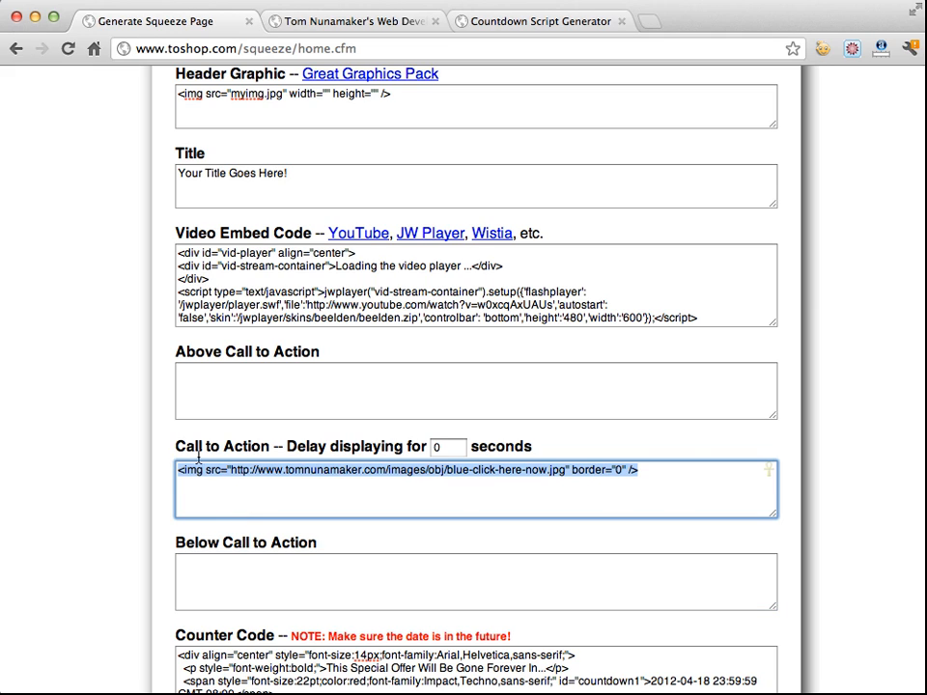
{"action": "left_click", "coordinate": [263, 480]}
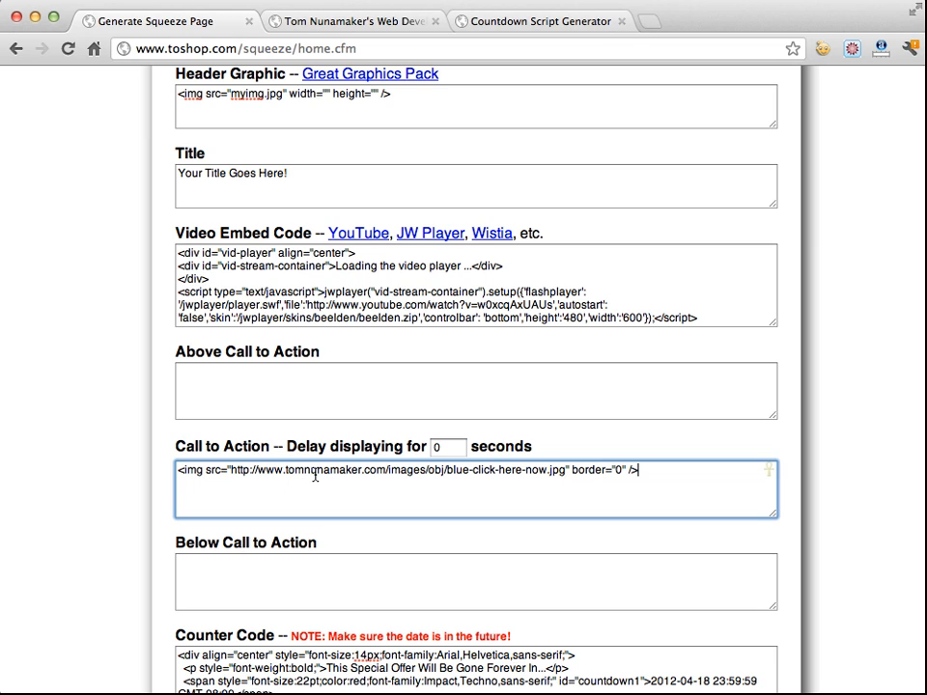
Set the call-to-action display delay to 7 seconds
{"action": "left_click", "coordinate": [436, 447]}
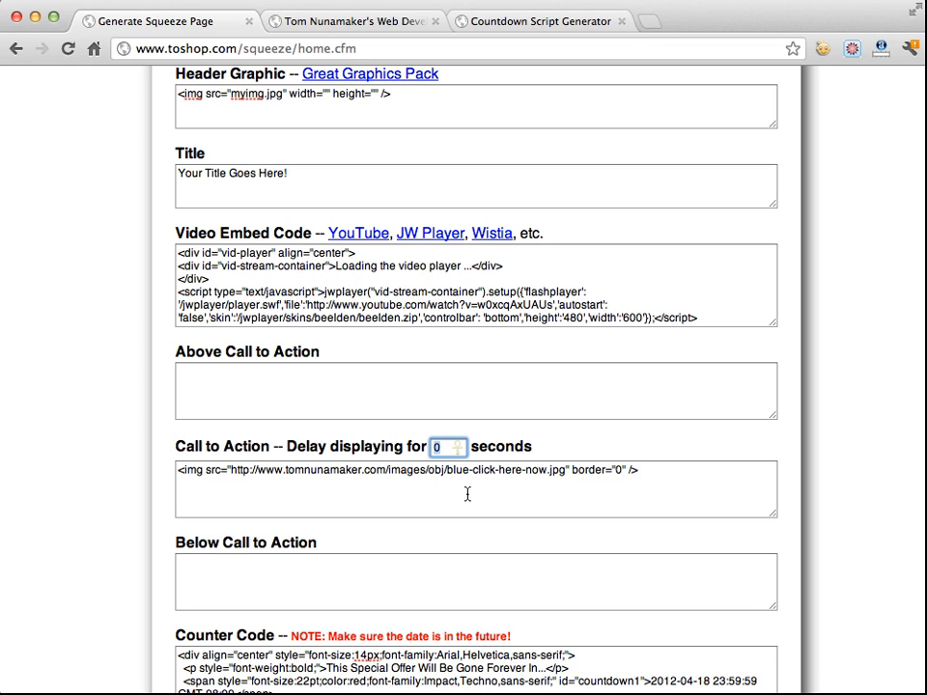
{"action": "type", "text": "1"}
{"action": "type", "text": "7"}
{"action": "key", "text": "BackSpace"}
{"action": "key", "text": "BackSpace"}
{"action": "type", "text": "7"}
{"action": "left_click", "coordinate": [131, 501]}
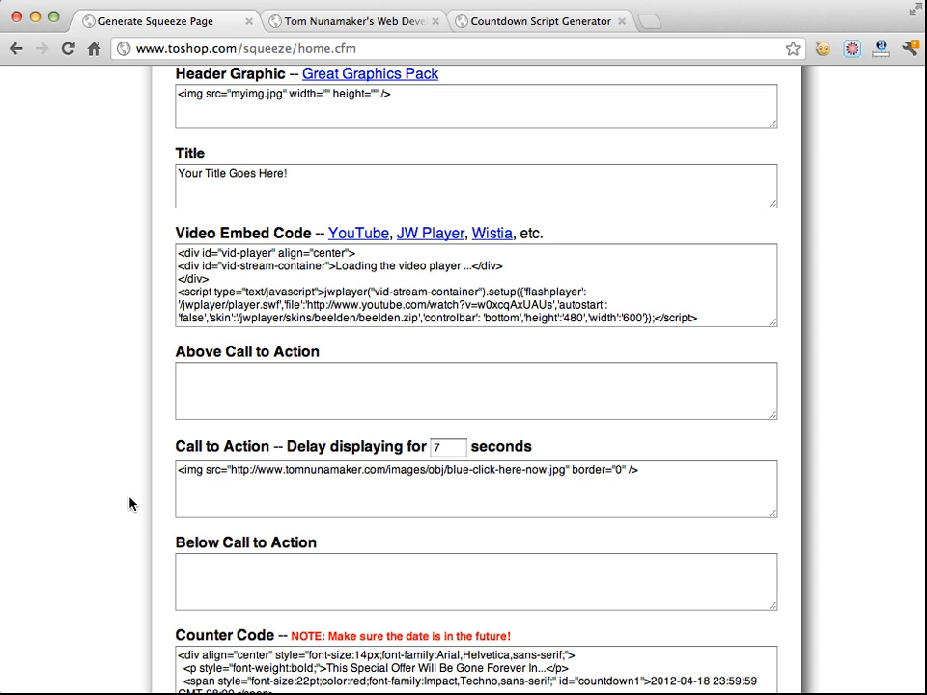
Generate the squeeze page with the updated settings
{"action": "scroll", "coordinate": [319, 478], "scroll_direction": "down", "scroll_amount": 3}
{"action": "scroll", "coordinate": [319, 478], "scroll_direction": "down", "scroll_amount": 3}
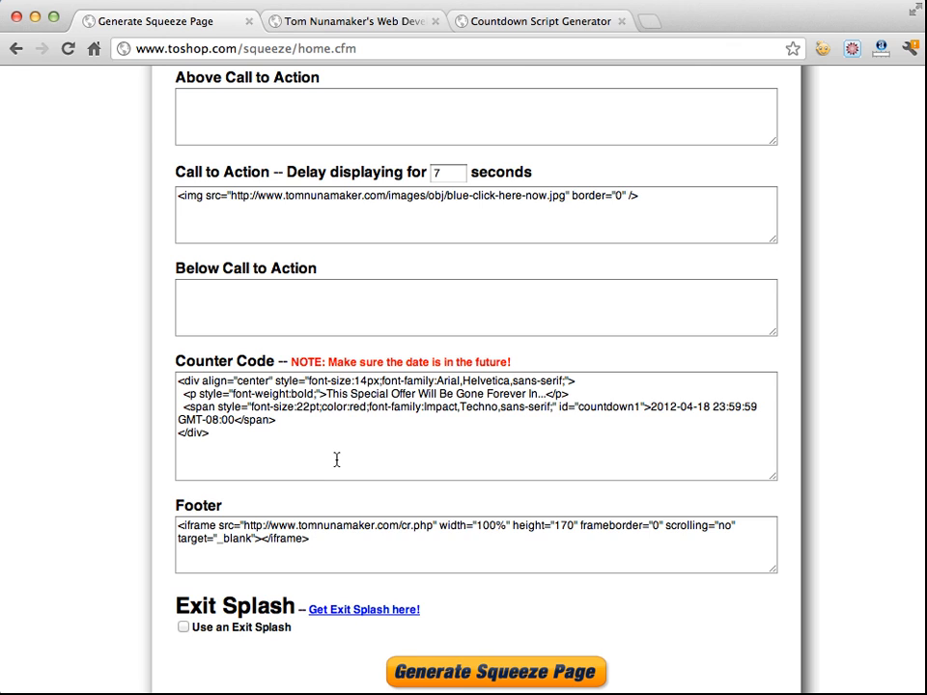
{"action": "scroll", "coordinate": [337, 459], "scroll_direction": "up", "scroll_amount": 2}
{"action": "scroll", "coordinate": [337, 459], "scroll_direction": "up", "scroll_amount": 15}
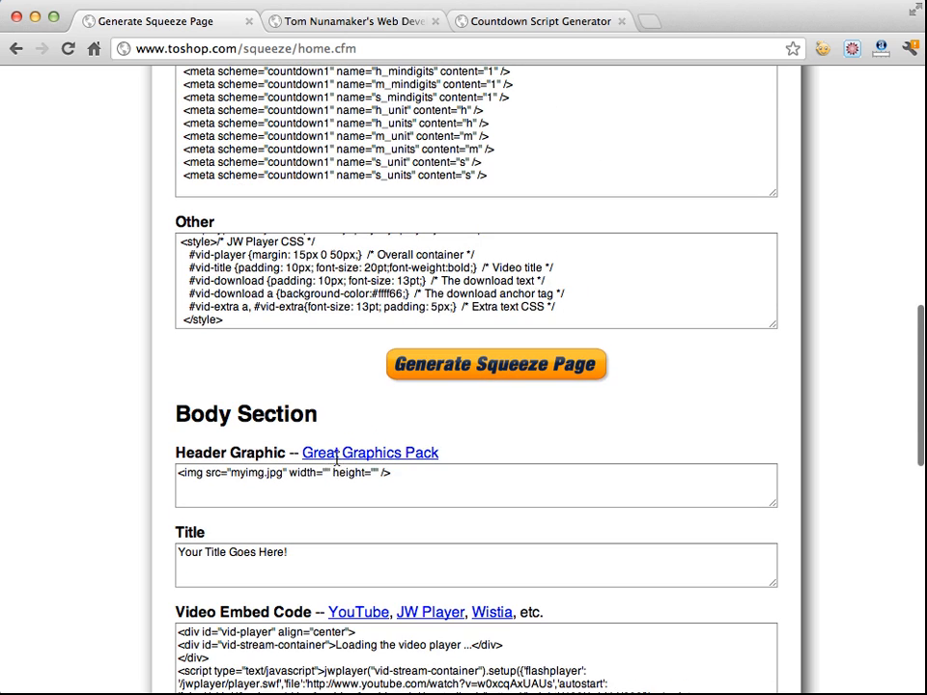
{"action": "left_click", "coordinate": [470, 368]}
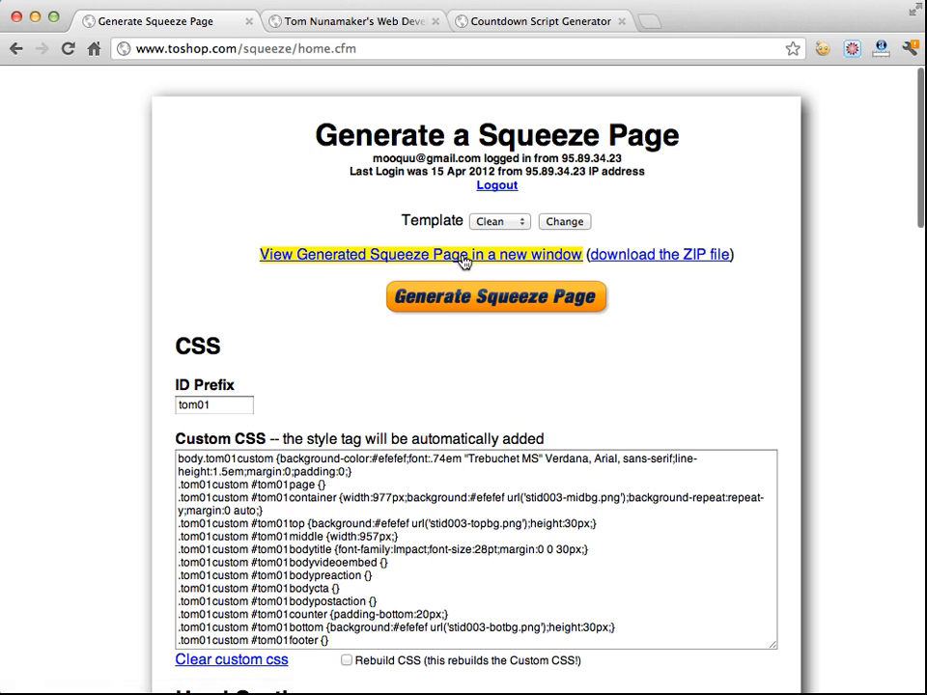
Open the generated squeeze page in a new window, review it, and close that tab
{"action": "left_click", "coordinate": [465, 255]}
{"action": "scroll", "coordinate": [74, 347], "scroll_direction": "down", "scroll_amount": 5}
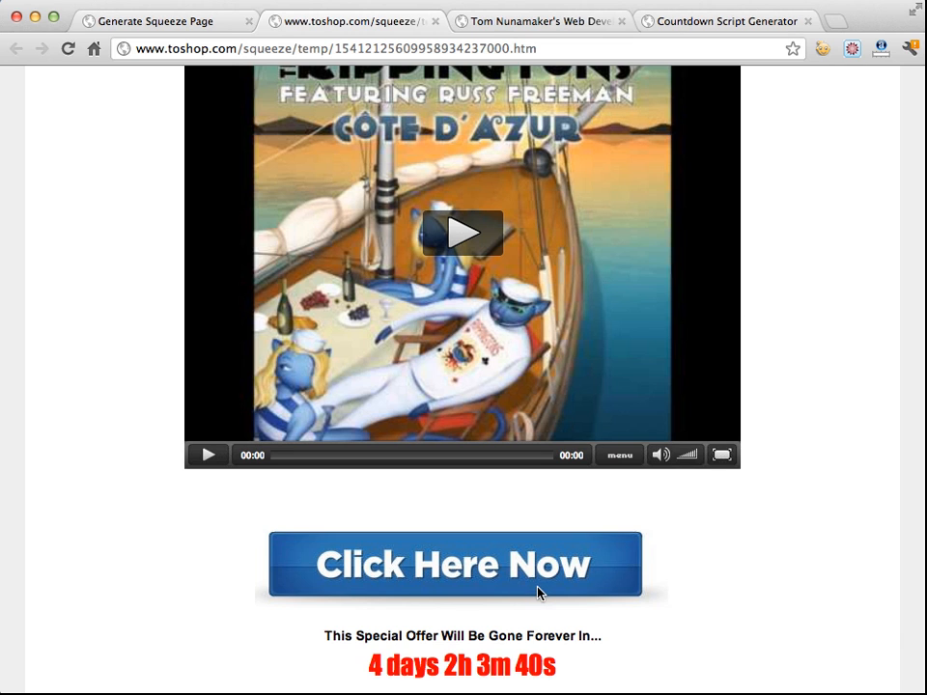
{"action": "scroll", "coordinate": [702, 586], "scroll_direction": "down", "scroll_amount": 3}
{"action": "scroll", "coordinate": [702, 586], "scroll_direction": "up", "scroll_amount": 5}
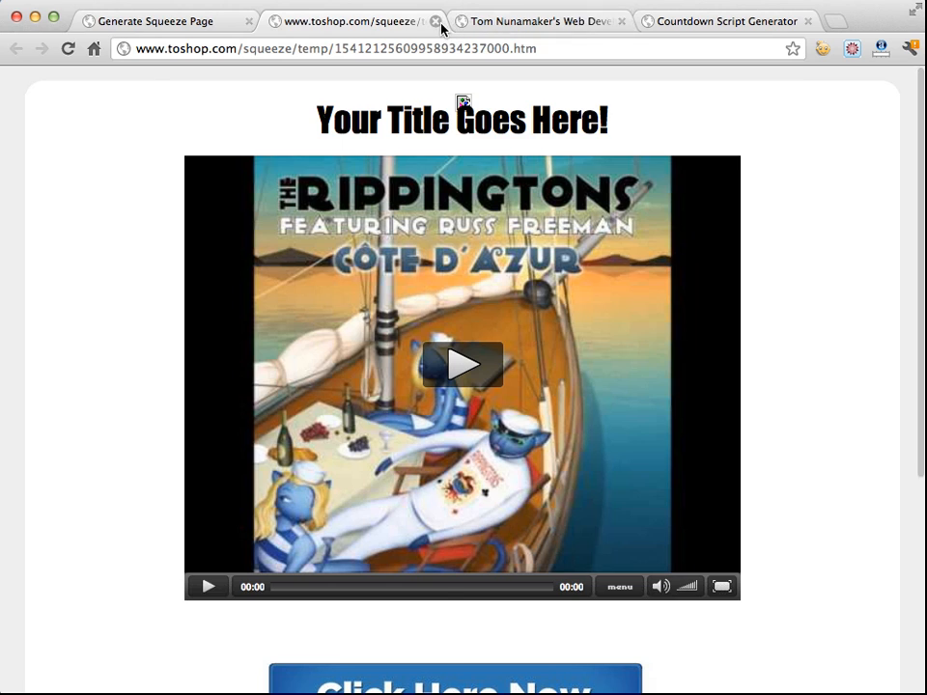
{"action": "left_click", "coordinate": [435, 21]}
{"action": "left_click", "coordinate": [435, 20]}
{"action": "left_click", "coordinate": [435, 21]}
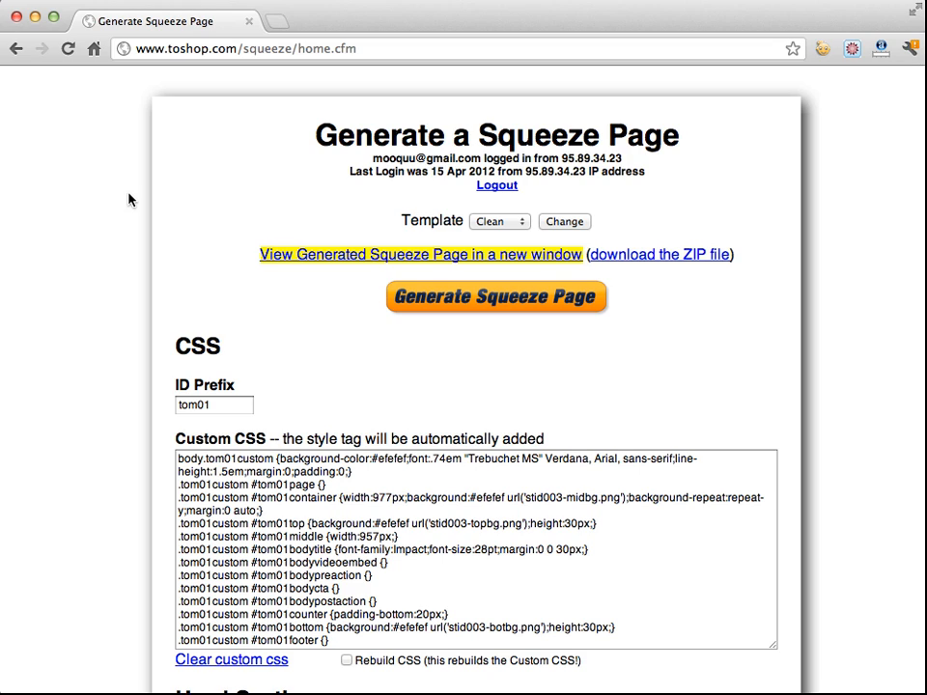
Review the head and body section fields of the form
{"action": "scroll", "coordinate": [140, 244], "scroll_direction": "down", "scroll_amount": 10}
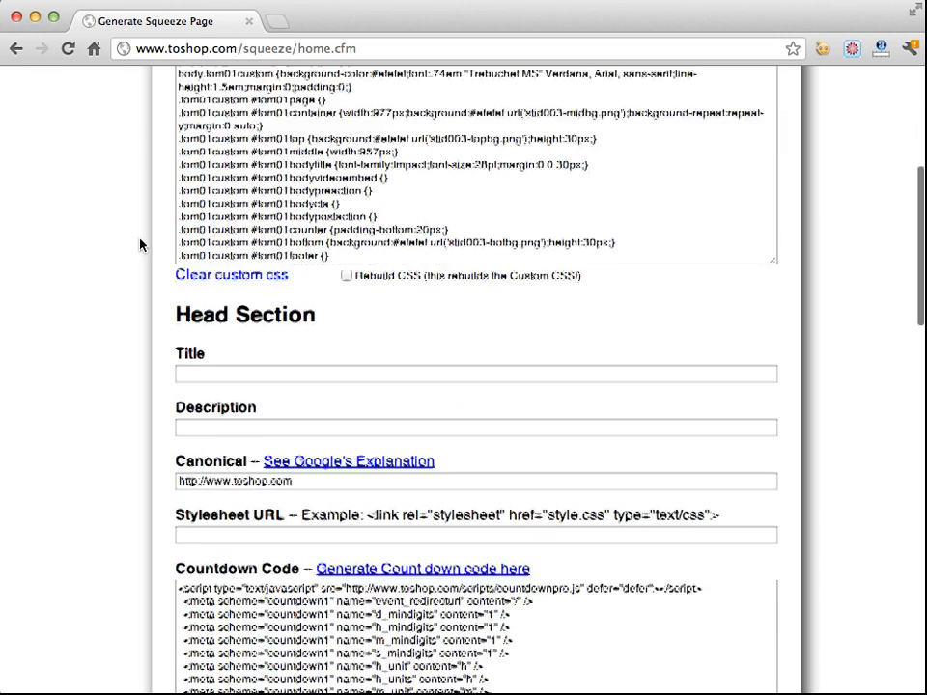
{"action": "scroll", "coordinate": [140, 245], "scroll_direction": "down", "scroll_amount": 3}
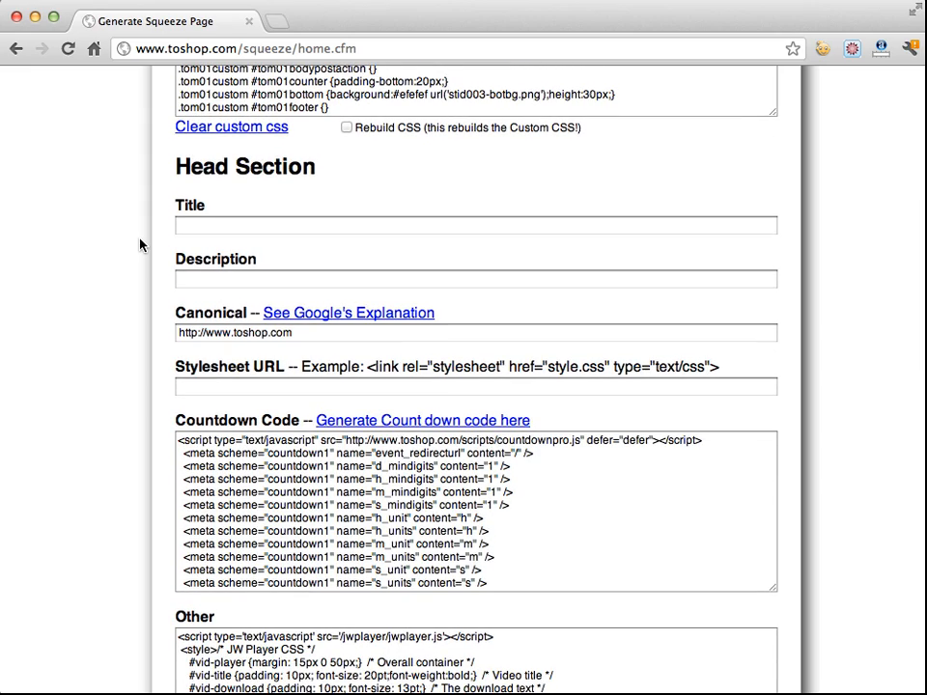
{"action": "scroll", "coordinate": [140, 245], "scroll_direction": "down", "scroll_amount": 11}
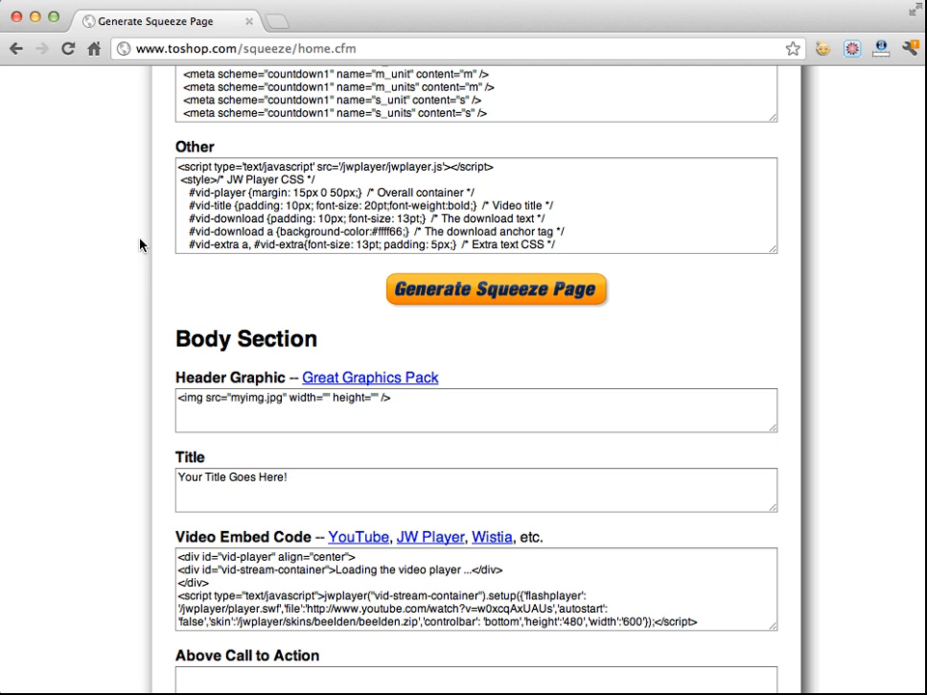
{"action": "scroll", "coordinate": [140, 244], "scroll_direction": "down", "scroll_amount": 3}
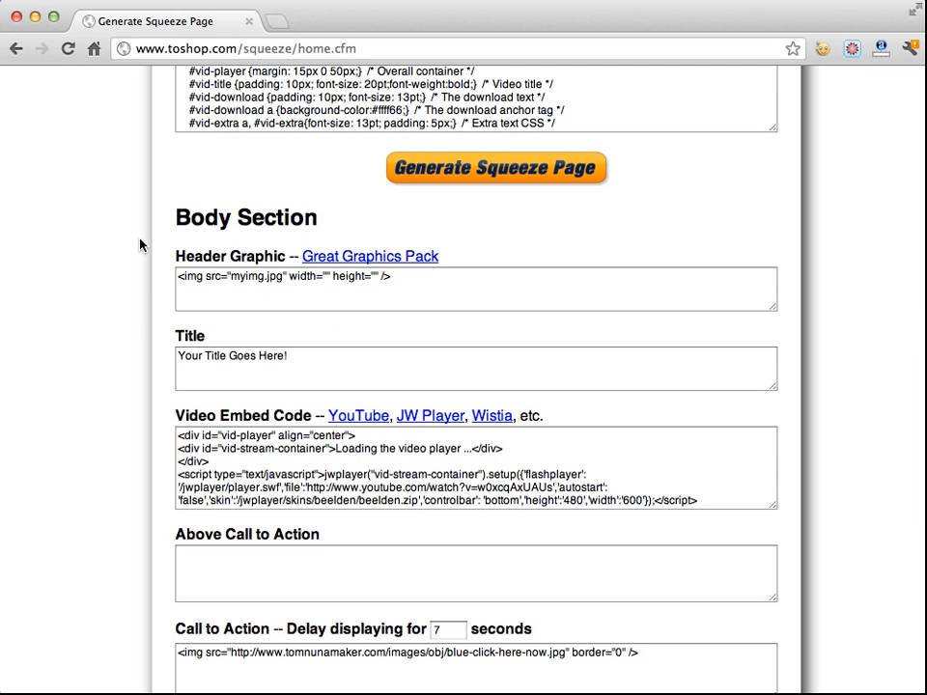
{"action": "scroll", "coordinate": [140, 245], "scroll_direction": "down", "scroll_amount": 2}
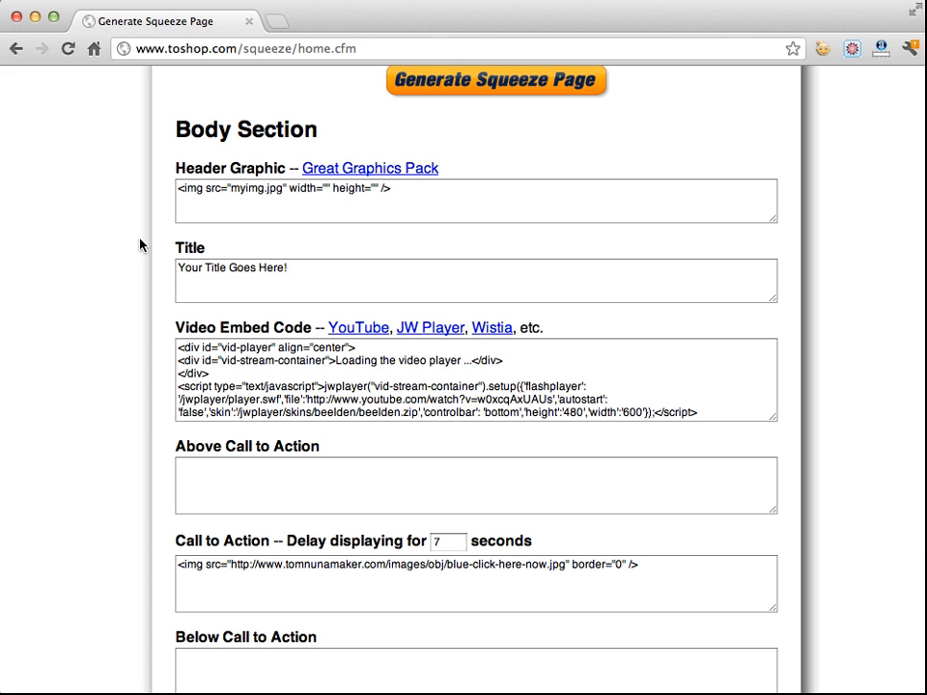
{"action": "scroll", "coordinate": [141, 245], "scroll_direction": "down", "scroll_amount": 7}
{"action": "double_click", "coordinate": [431, 237]}
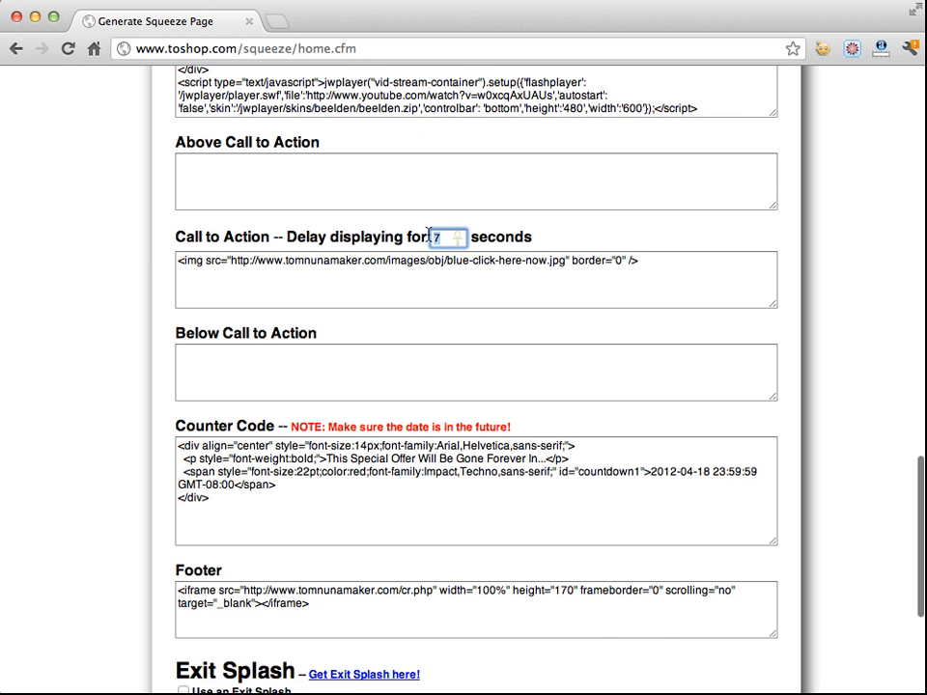
{"action": "left_click", "coordinate": [412, 284]}
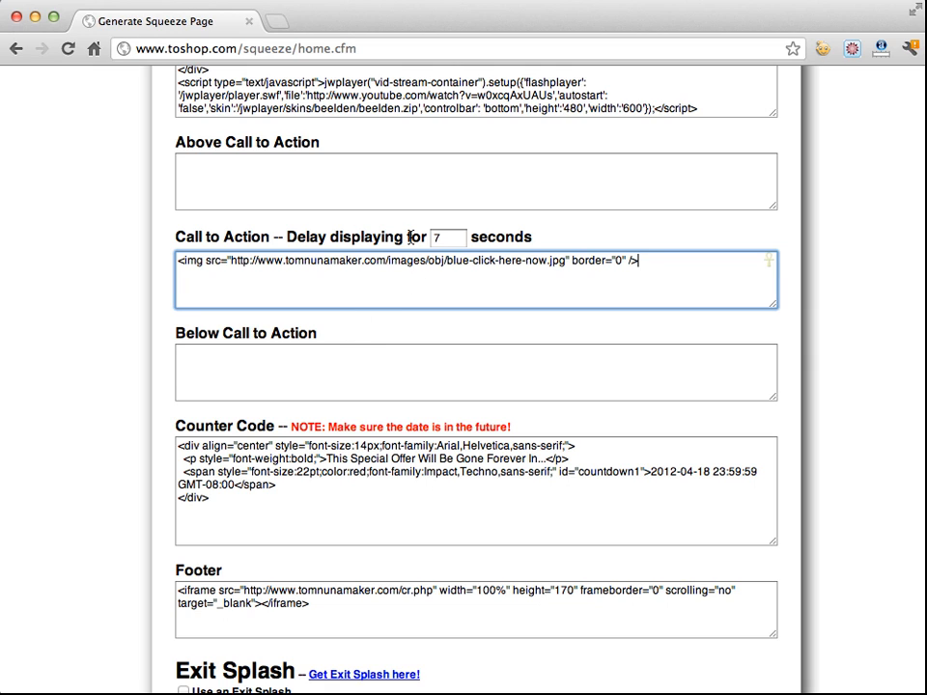
{"action": "left_click", "coordinate": [315, 161]}
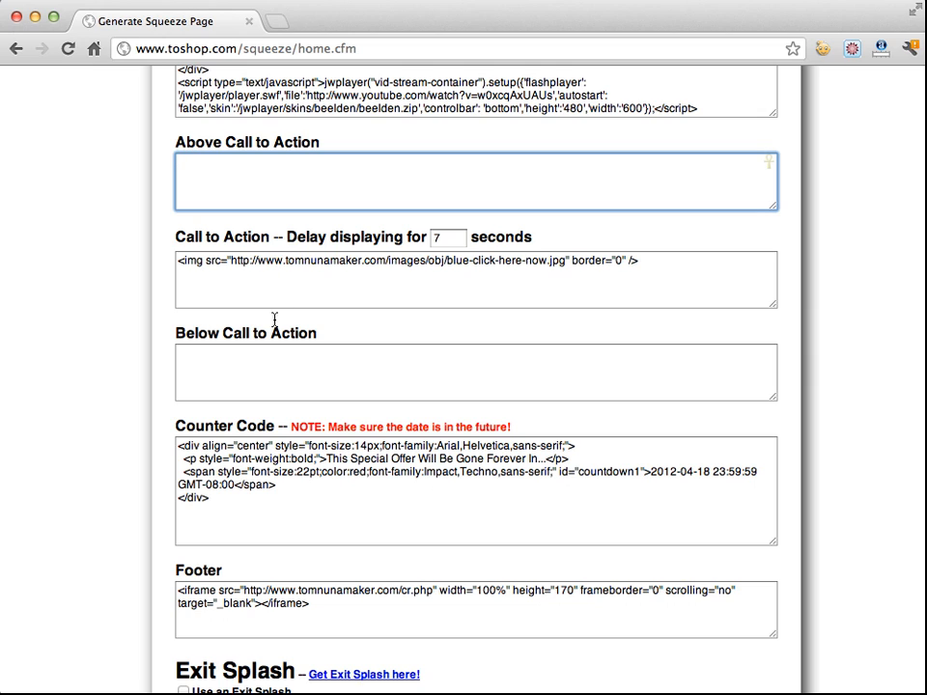
{"action": "left_click", "coordinate": [272, 348]}
{"action": "left_click", "coordinate": [232, 477]}
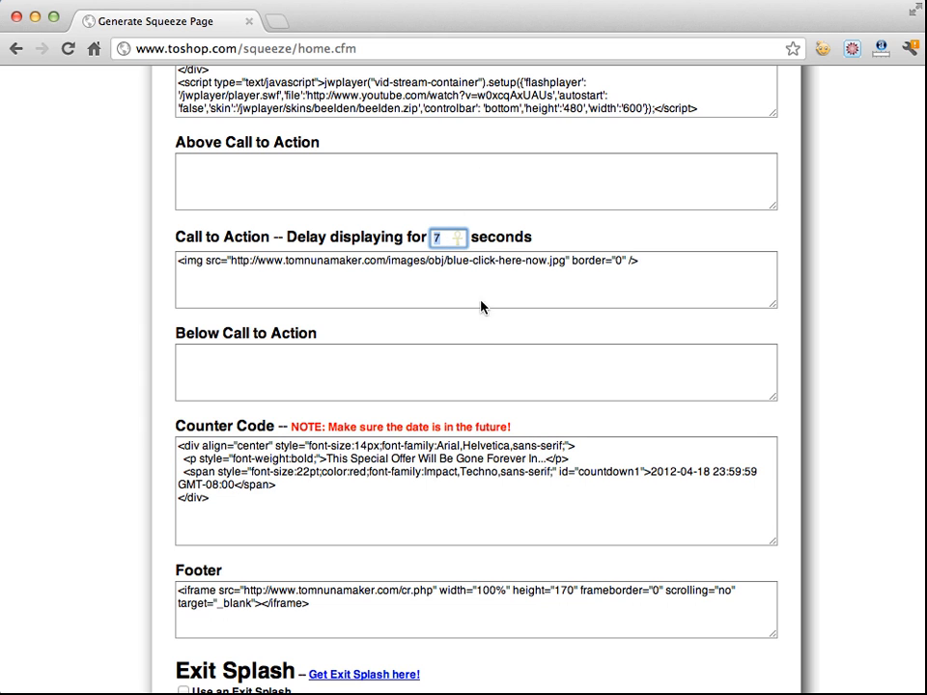
{"action": "left_click", "coordinate": [451, 326]}
{"action": "scroll", "coordinate": [378, 364], "scroll_direction": "down", "scroll_amount": 2}
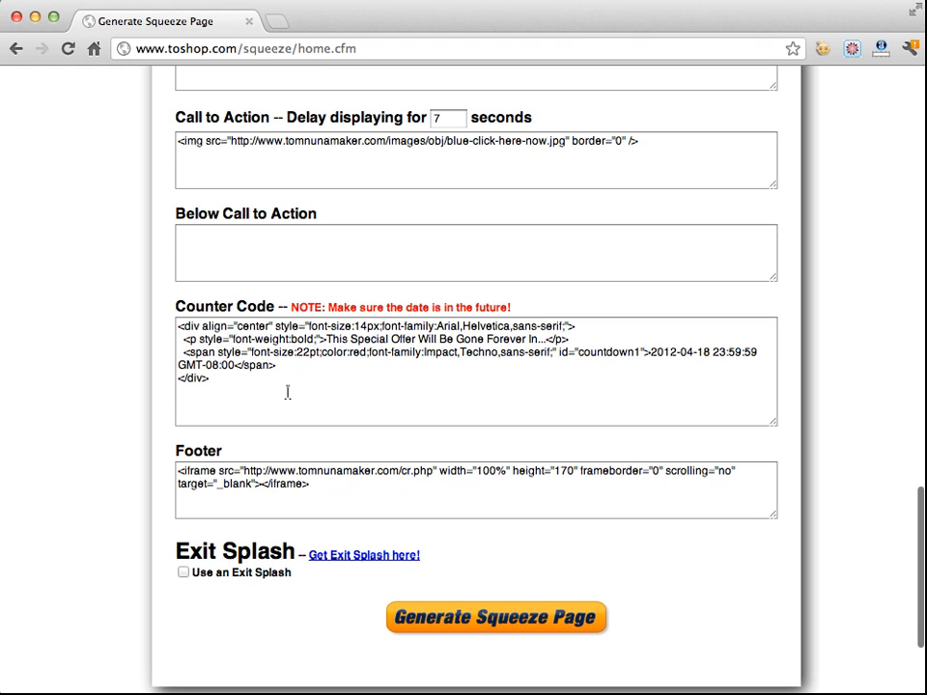
{"action": "left_click_drag", "start_coordinate": [335, 486], "coordinate": [158, 470]}
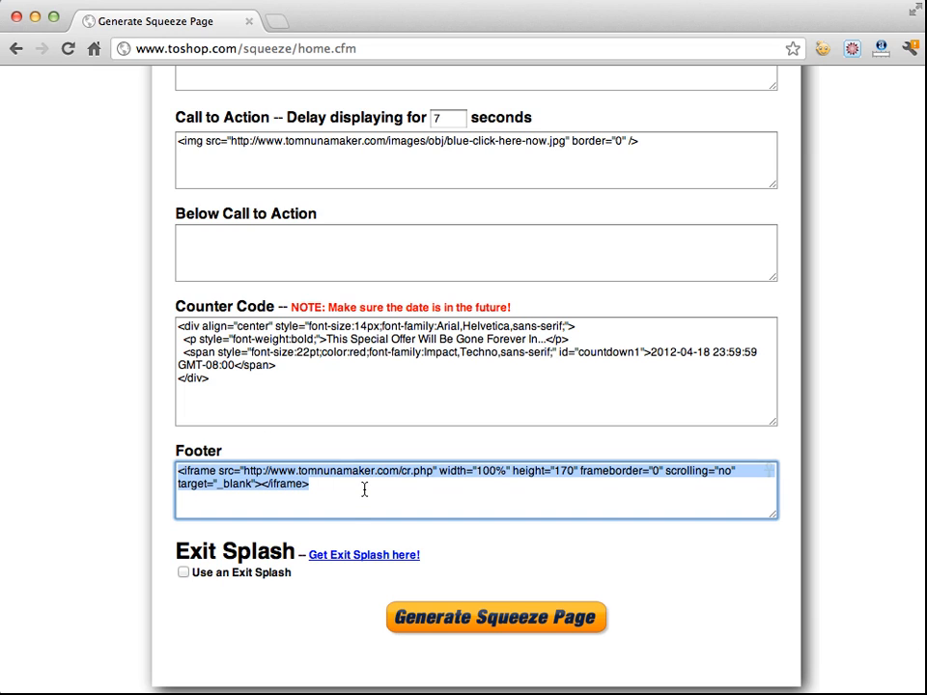
{"action": "left_click_drag", "start_coordinate": [401, 473], "coordinate": [242, 469]}
{"action": "key", "text": "ctrl+c"}
{"action": "left_click", "coordinate": [435, 471]}
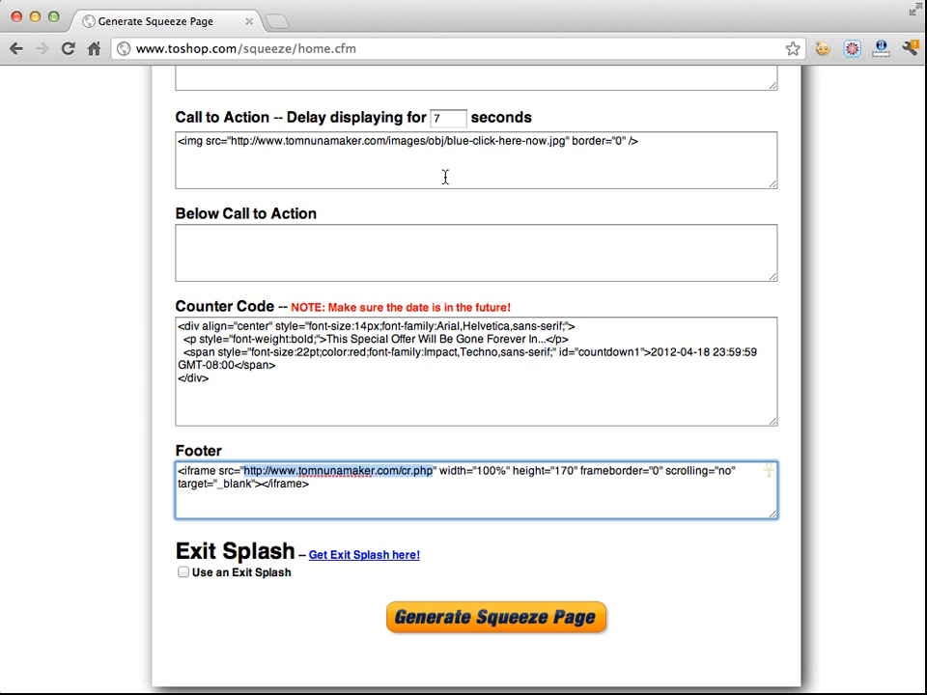
{"action": "left_click", "coordinate": [280, 22]}
{"action": "key", "text": "ctrl+v"}
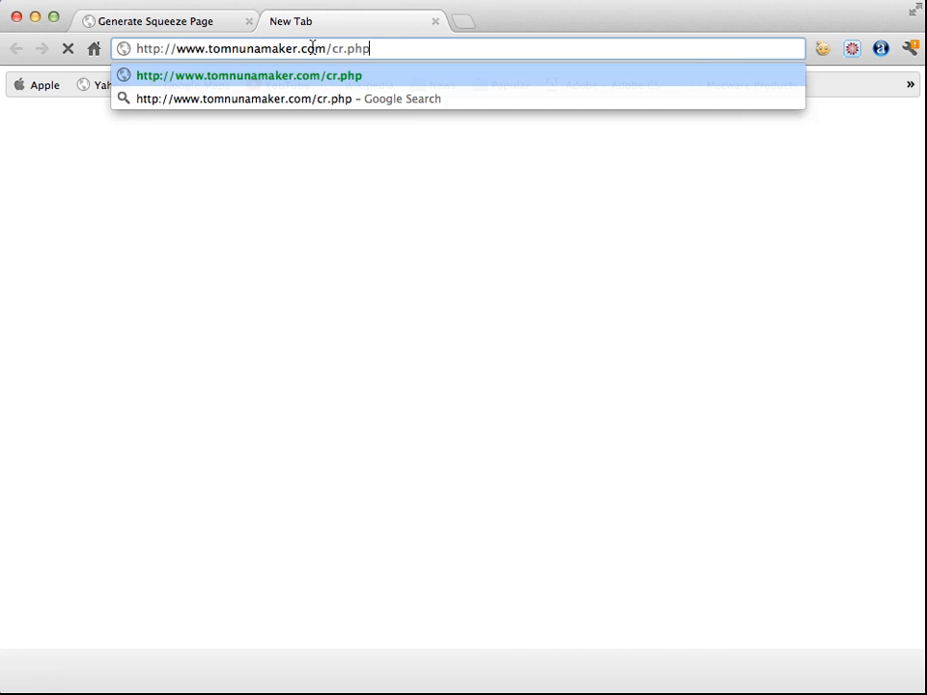
{"action": "key", "text": "Return"}
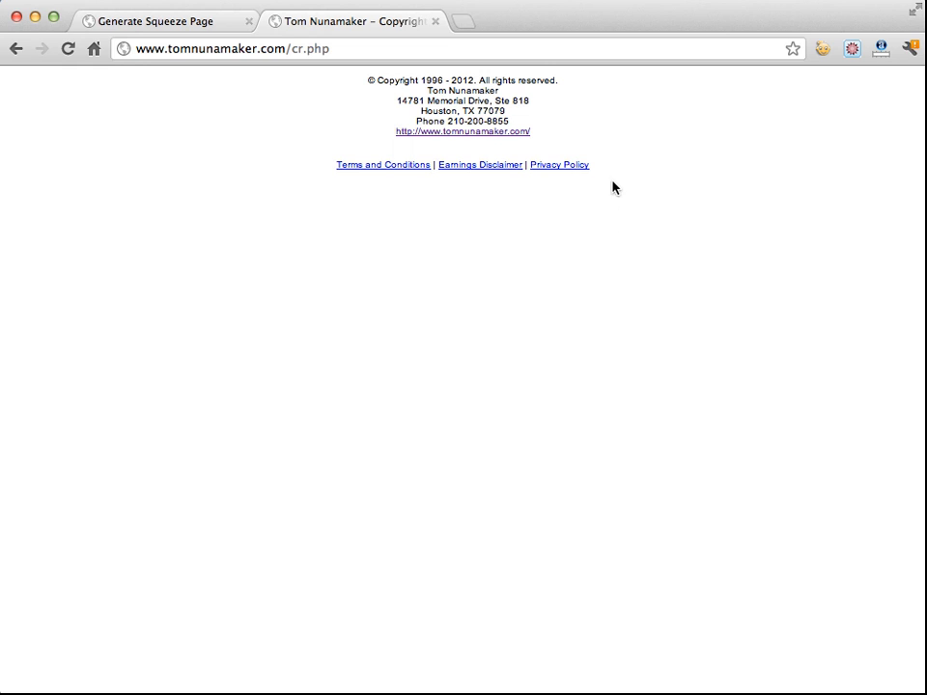
Examine the footer code and the copyright page text
{"action": "left_click", "coordinate": [207, 23]}
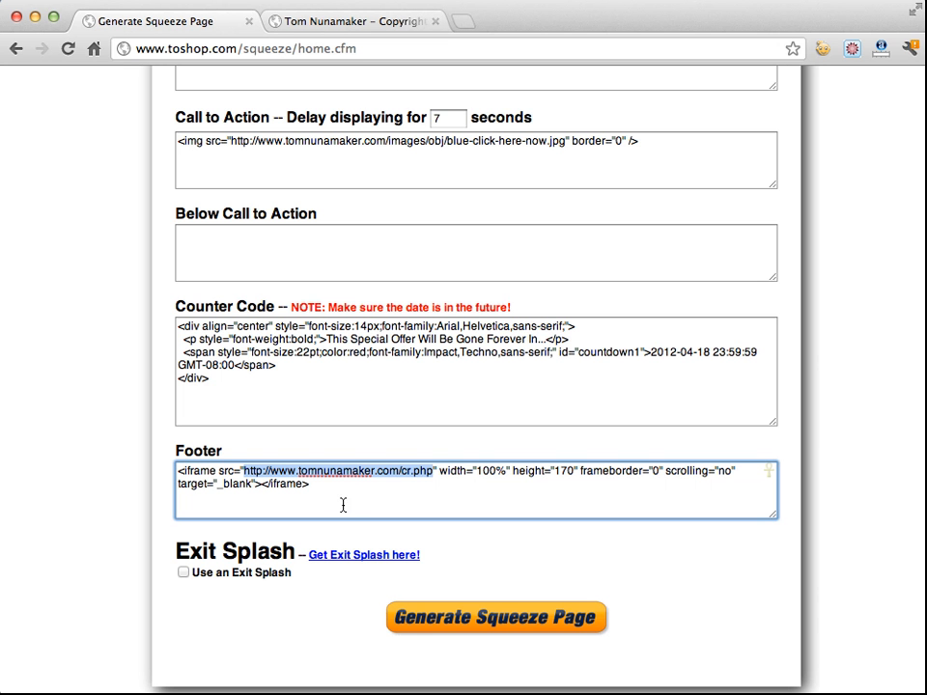
{"action": "left_click", "coordinate": [416, 488]}
{"action": "key", "text": "super+a"}
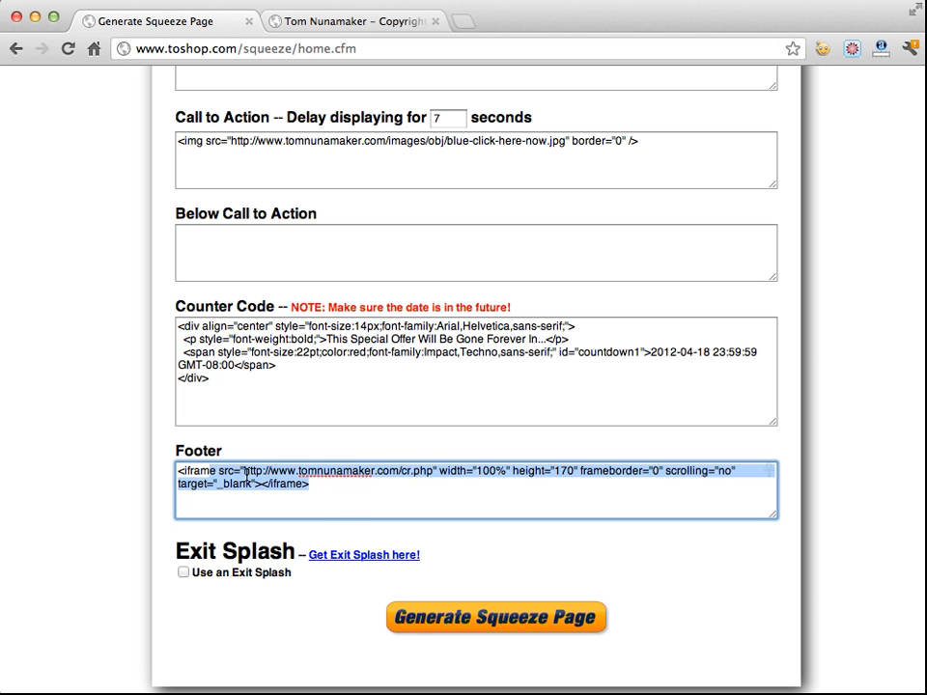
{"action": "left_click", "coordinate": [487, 485]}
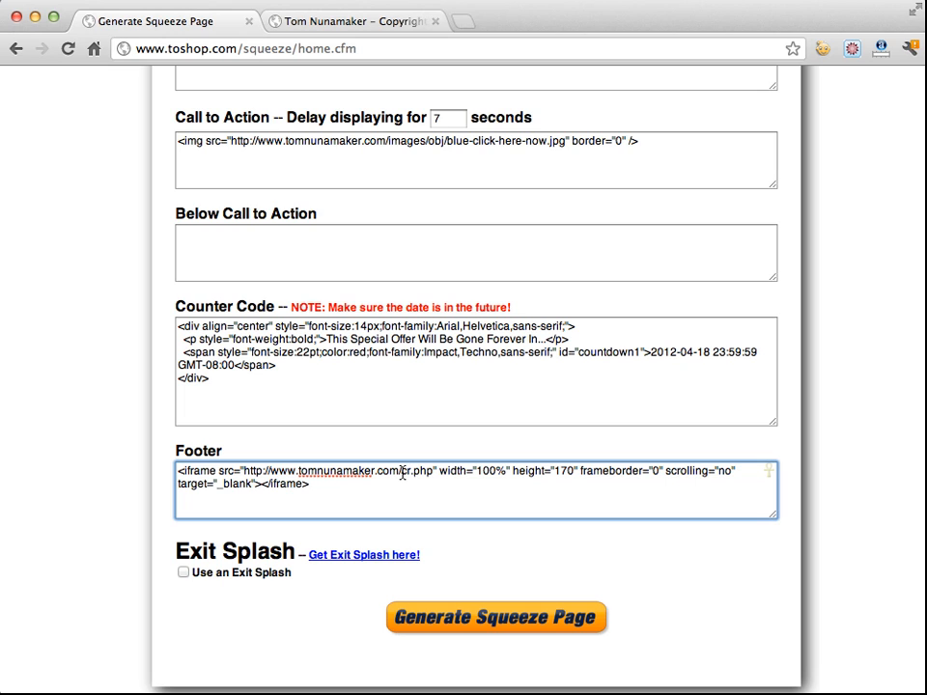
{"action": "left_click_drag", "start_coordinate": [401, 473], "coordinate": [426, 473]}
{"action": "left_click", "coordinate": [444, 507]}
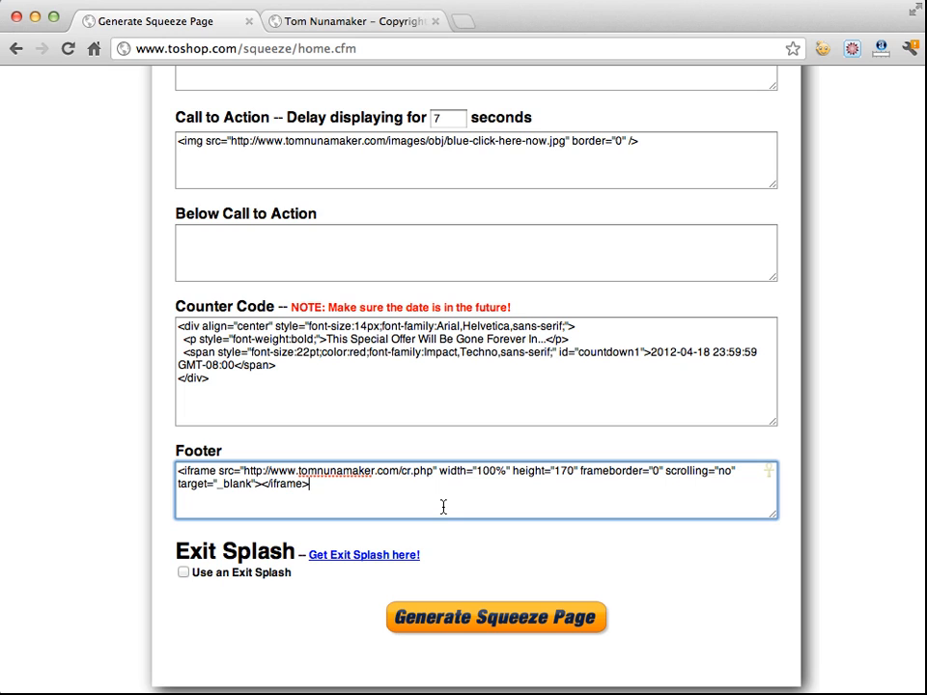
{"action": "left_click", "coordinate": [356, 18]}
{"action": "double_click", "coordinate": [468, 81]}
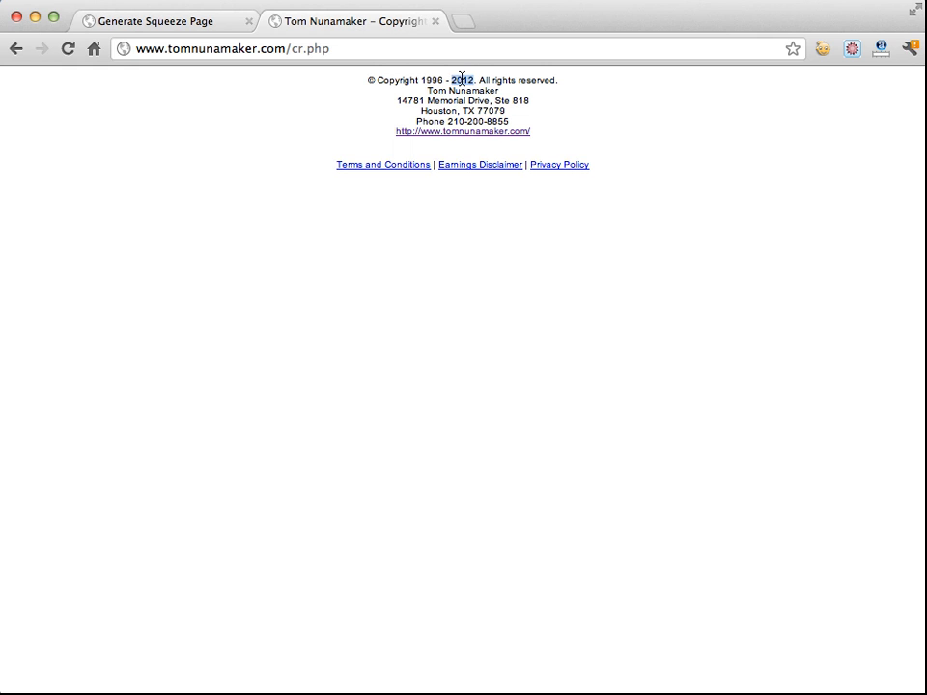
{"action": "left_click", "coordinate": [183, 22]}
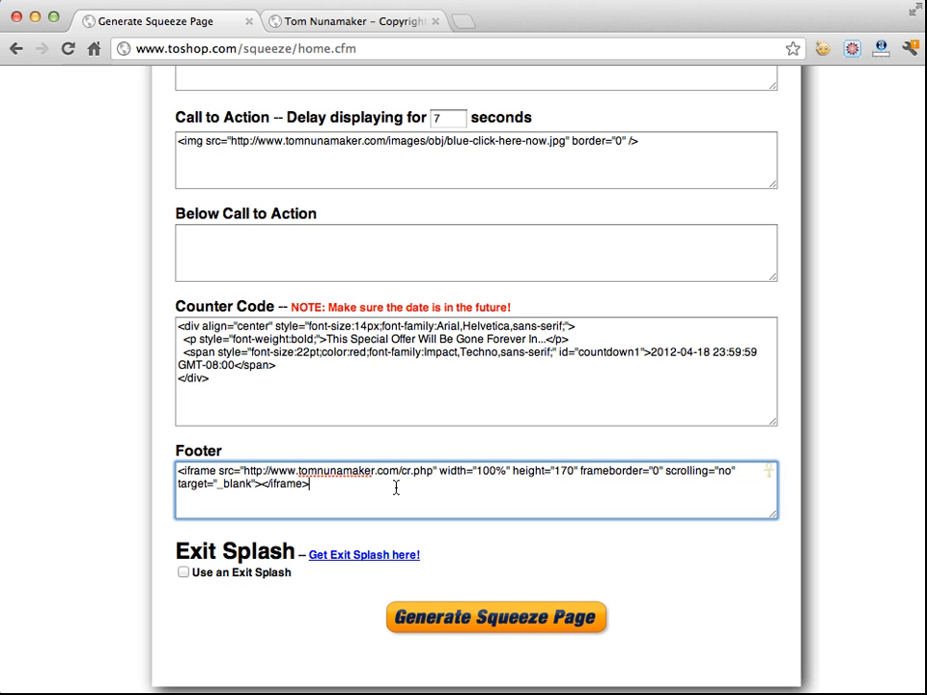
Replace the footer code with the copyright text copied from the cr.php page
{"action": "left_click_drag", "start_coordinate": [389, 491], "coordinate": [172, 464]}
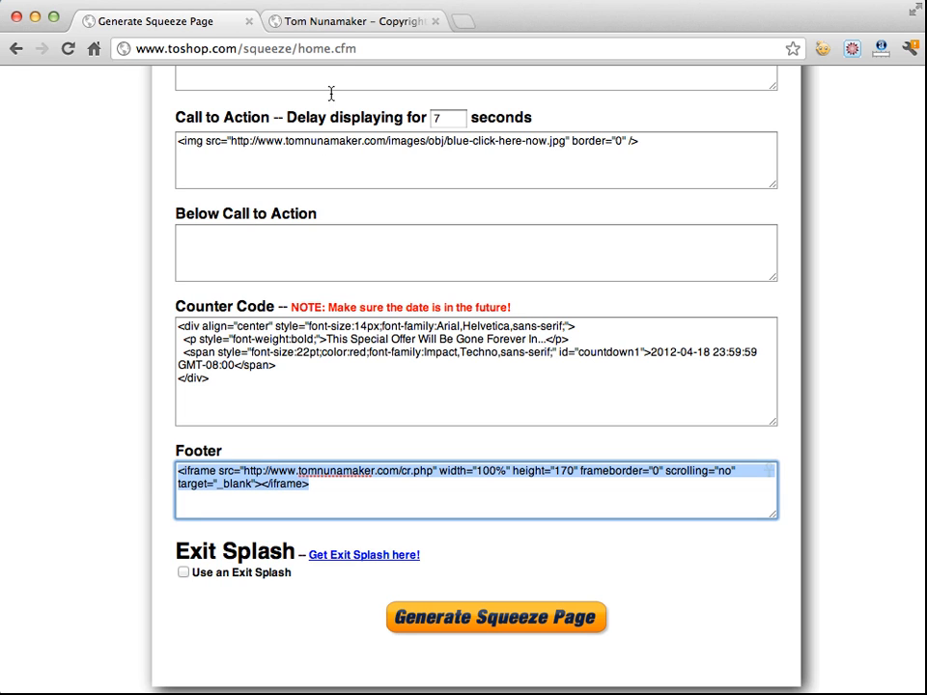
{"action": "left_click", "coordinate": [349, 21]}
{"action": "left_click_drag", "start_coordinate": [623, 172], "coordinate": [372, 74]}
{"action": "left_click", "coordinate": [168, 23]}
{"action": "key", "text": "super+v"}
Add <br /> line-break tags at the ends of the footer's copyright lines
{"action": "scroll", "coordinate": [363, 484], "scroll_direction": "up", "scroll_amount": 1}
{"action": "scroll", "coordinate": [363, 484], "scroll_direction": "up", "scroll_amount": 3}
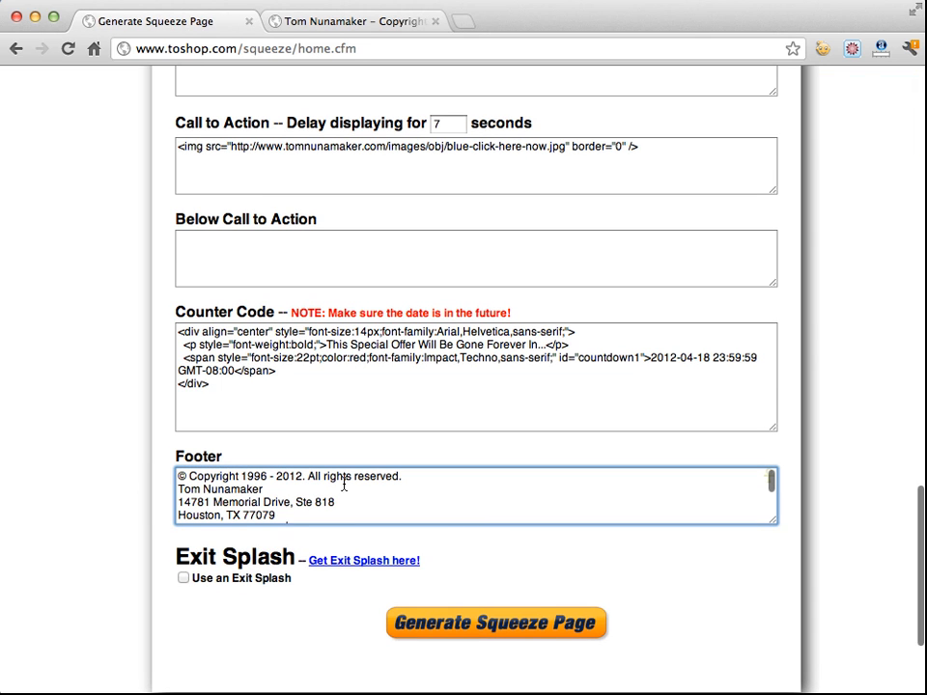
{"action": "left_click", "coordinate": [424, 478]}
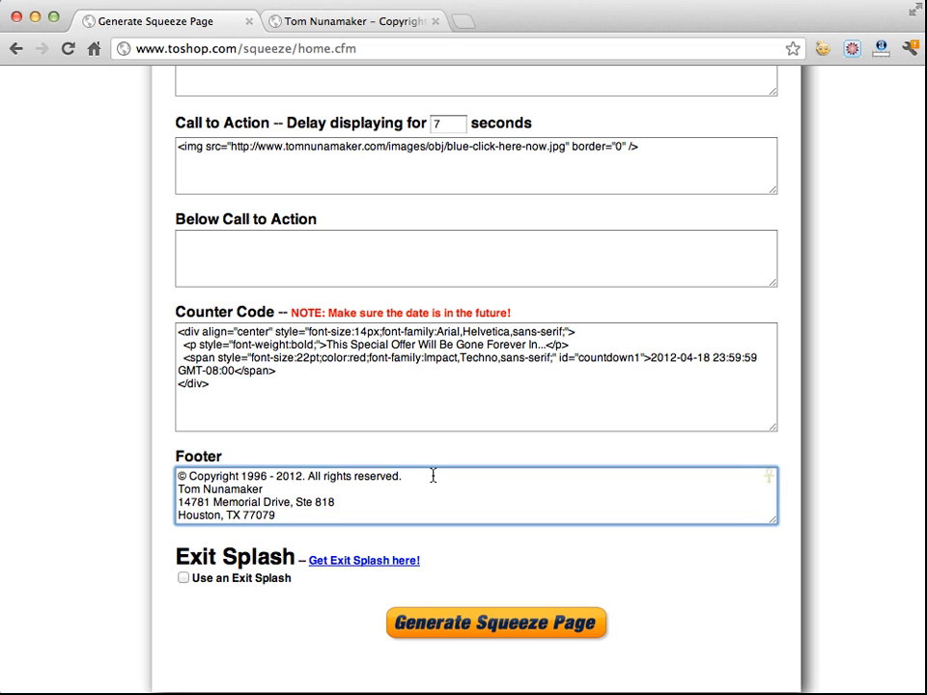
{"action": "type", "text": "<br"}
{"action": "key", "text": "Down"}
{"action": "type", "text": "<br />"}
{"action": "key", "text": "Down"}
{"action": "key", "text": "super+Right"}
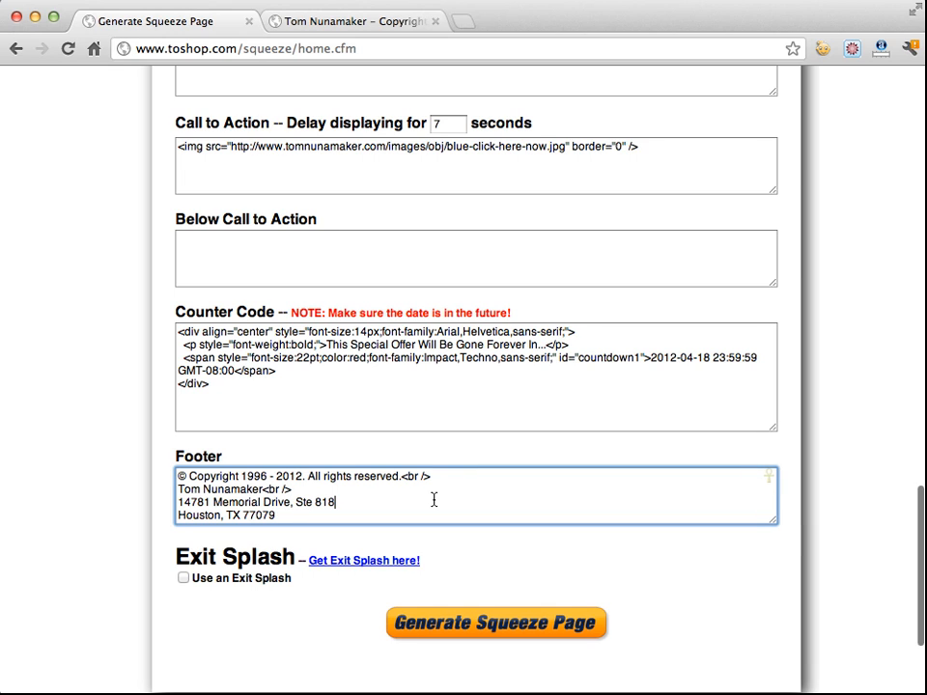
{"action": "type", "text": "<br /"}
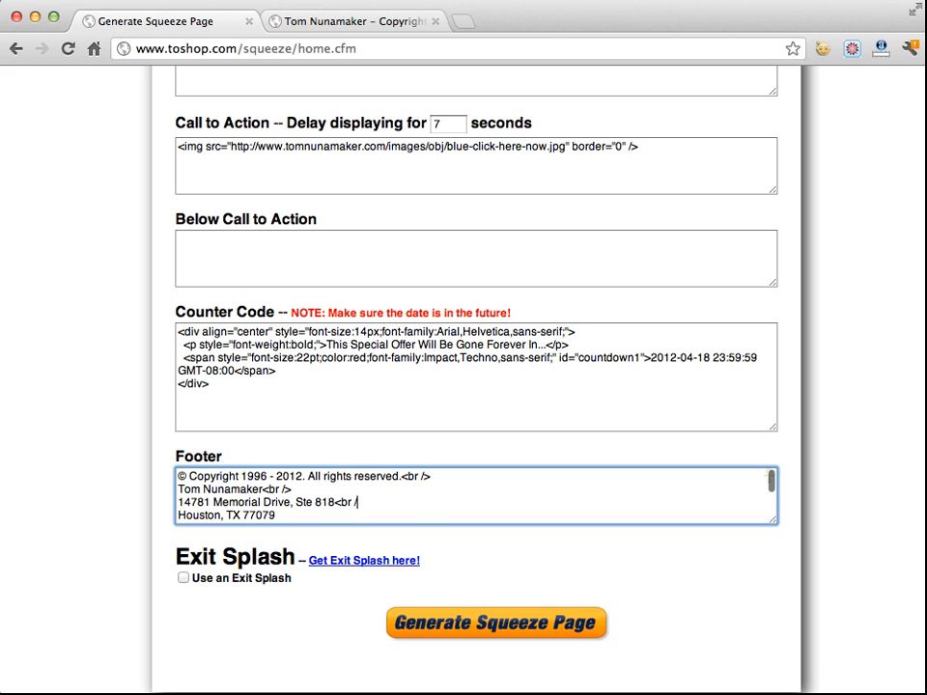
{"action": "type", "text": ">"}
{"action": "key", "text": "Down"}
{"action": "type", "text": "<"}
{"action": "scroll", "coordinate": [117, 494], "scroll_direction": "up", "scroll_amount": 5}
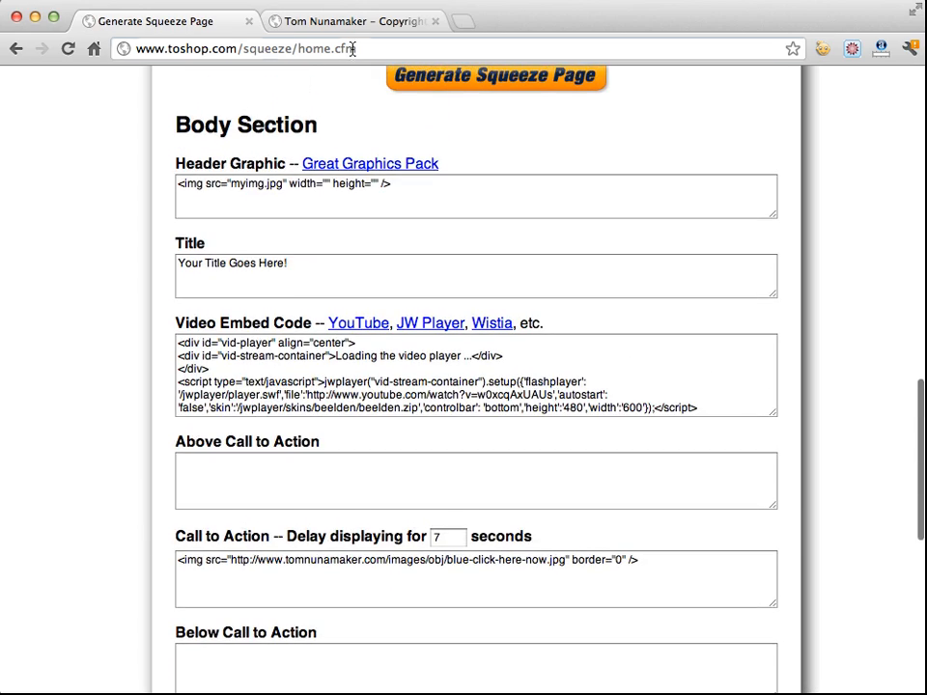
Reload the Squeeze Page Generator form
{"action": "left_click", "coordinate": [352, 49]}
{"action": "key", "text": "Return"}
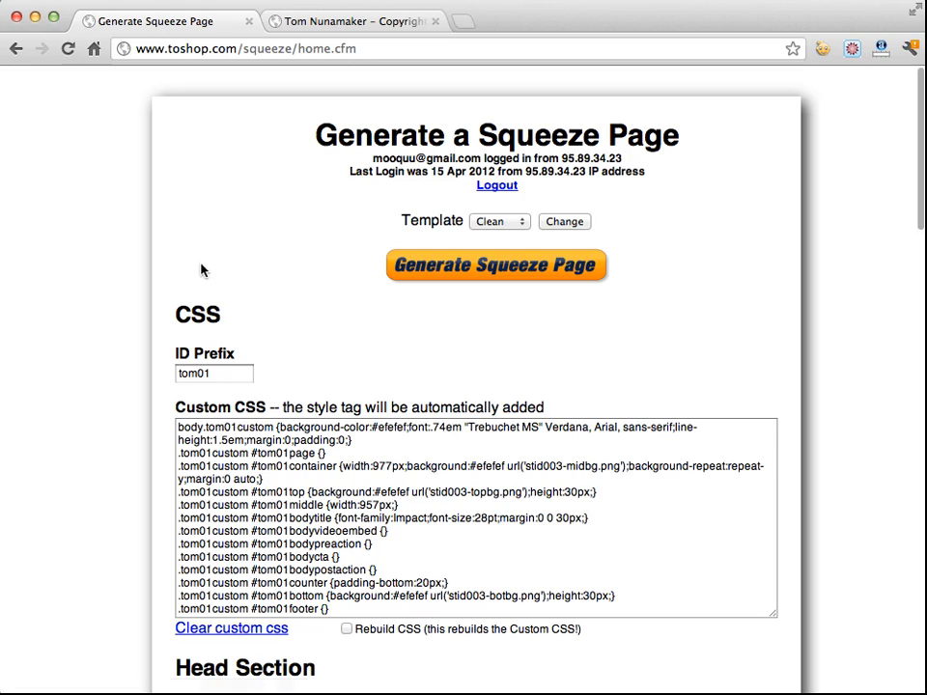
{"action": "scroll", "coordinate": [190, 264], "scroll_direction": "down", "scroll_amount": 6}
{"action": "scroll", "coordinate": [121, 258], "scroll_direction": "down", "scroll_amount": 15}
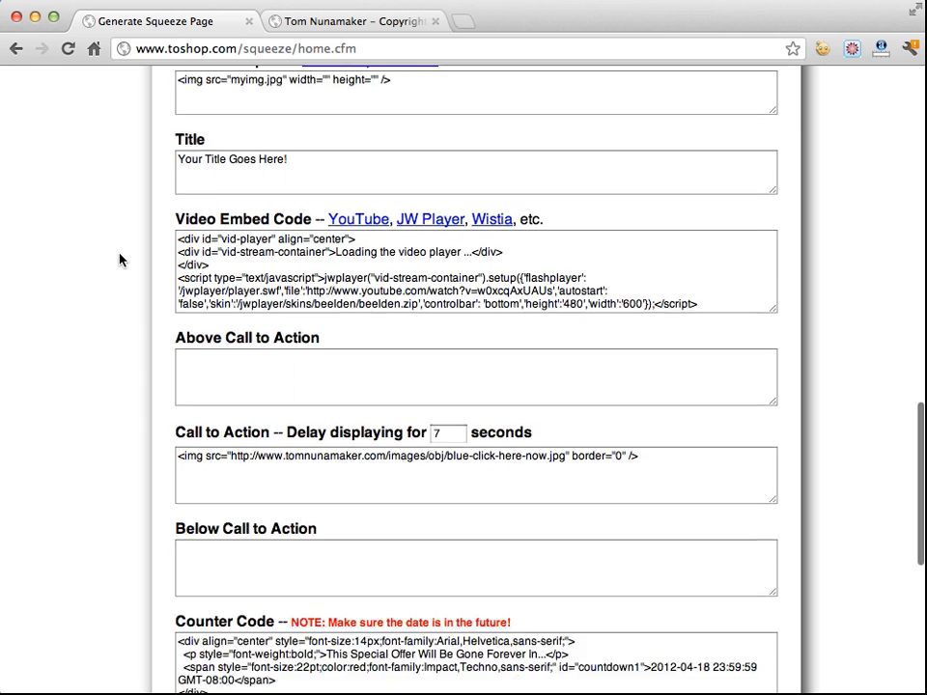
{"action": "left_click", "coordinate": [226, 373]}
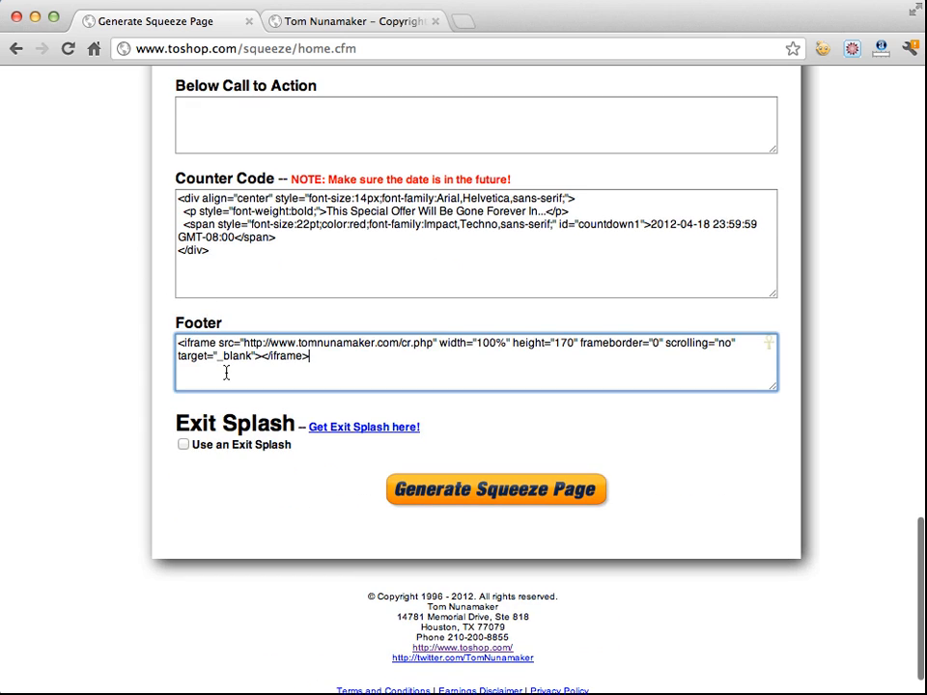
{"action": "left_click", "coordinate": [185, 445]}
{"action": "scroll", "coordinate": [145, 426], "scroll_direction": "down", "scroll_amount": 5}
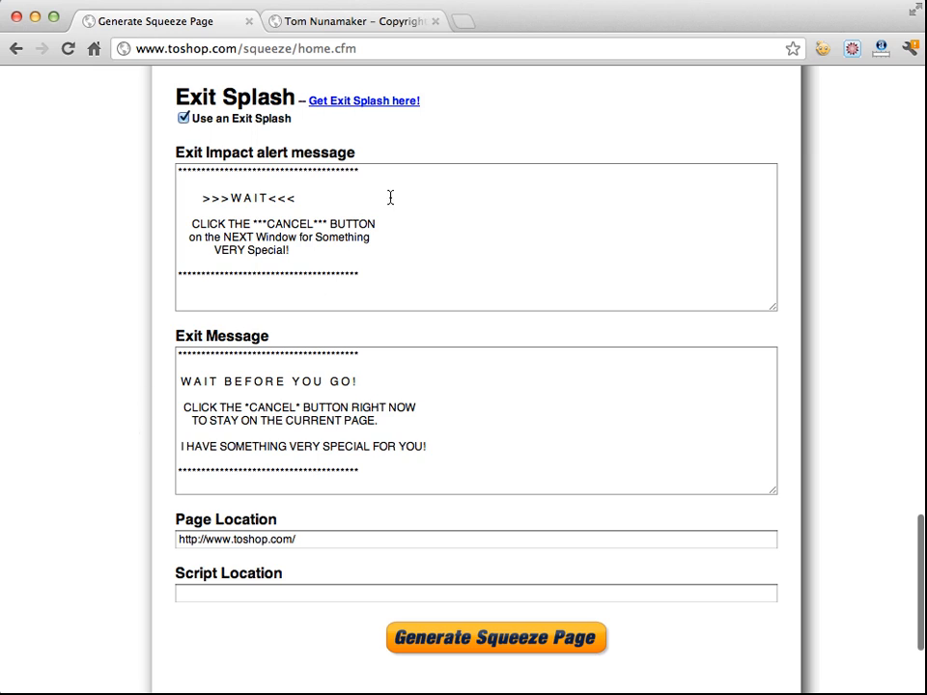
{"action": "left_click", "coordinate": [238, 594]}
{"action": "left_click", "coordinate": [270, 598]}
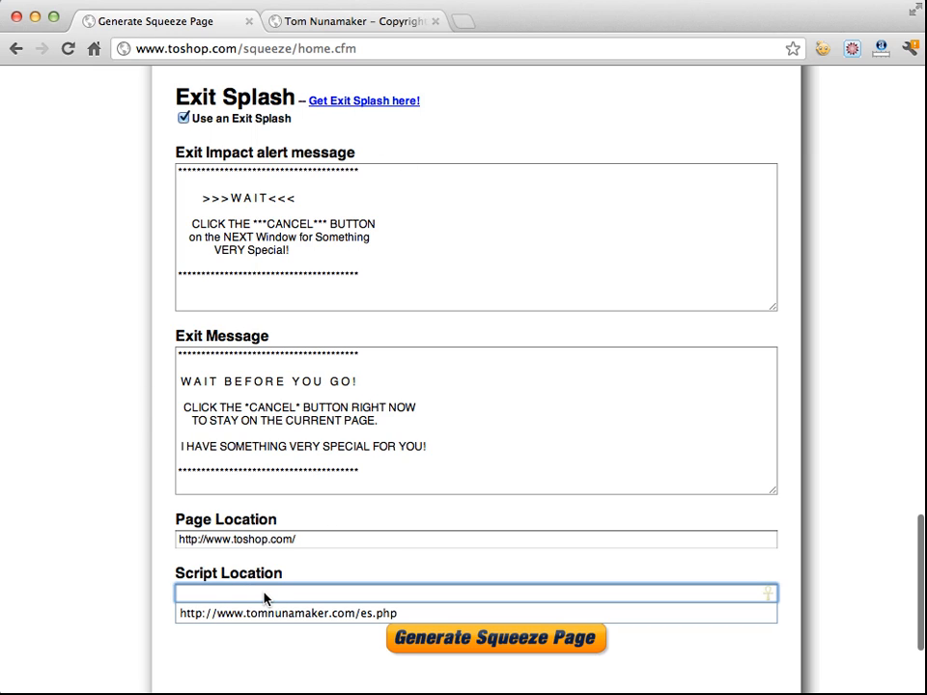
{"action": "left_click", "coordinate": [273, 613]}
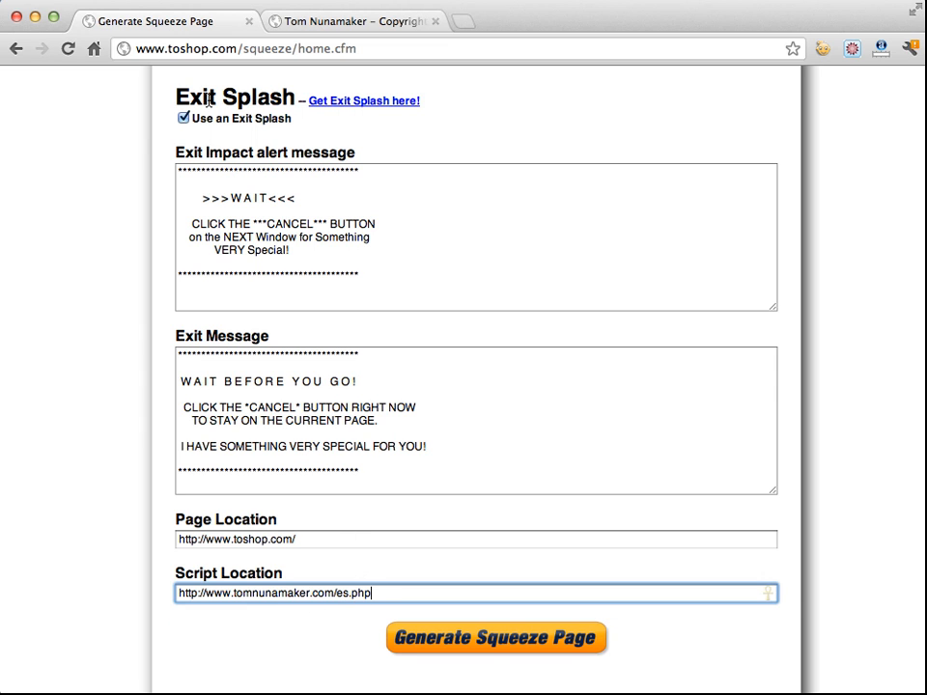
Generate the squeeze page and view the generated page in a new window
{"action": "left_click", "coordinate": [482, 637]}
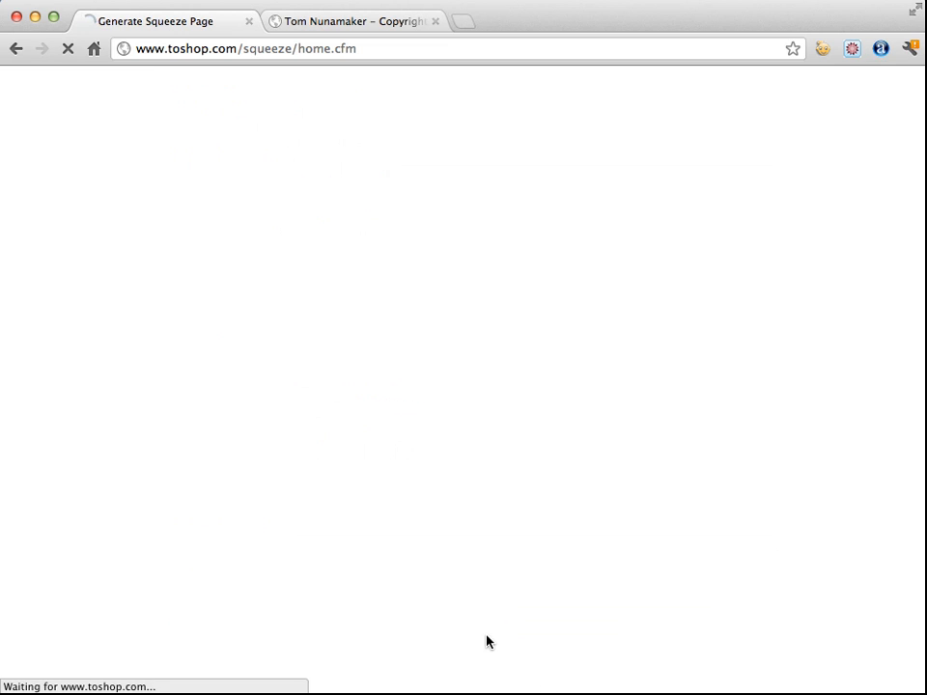
{"action": "left_click", "coordinate": [497, 257]}
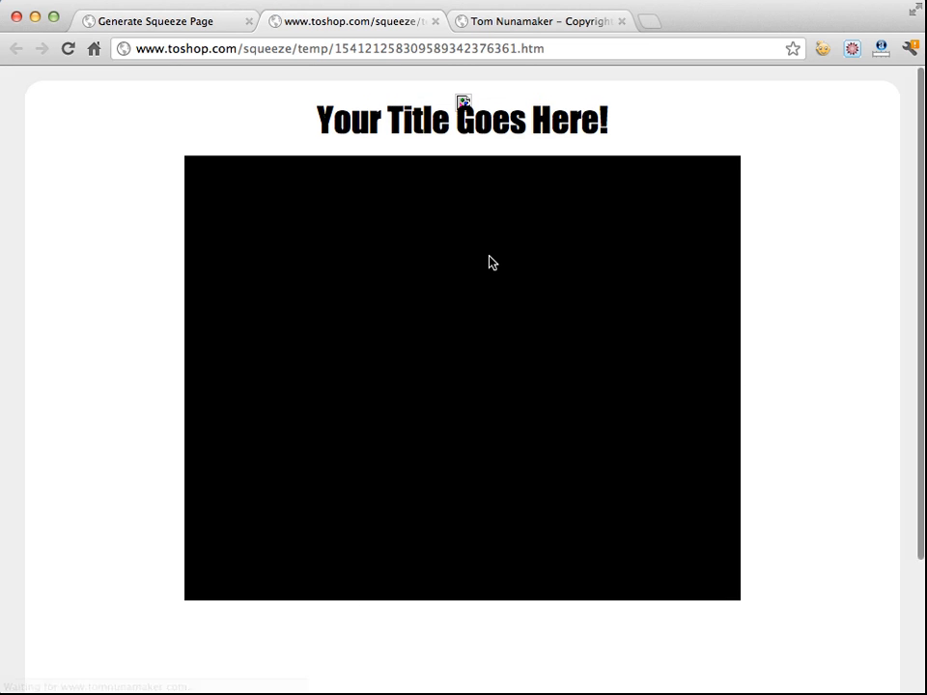
{"action": "scroll", "coordinate": [118, 262], "scroll_direction": "down", "scroll_amount": 3}
{"action": "scroll", "coordinate": [118, 262], "scroll_direction": "up", "scroll_amount": 3}
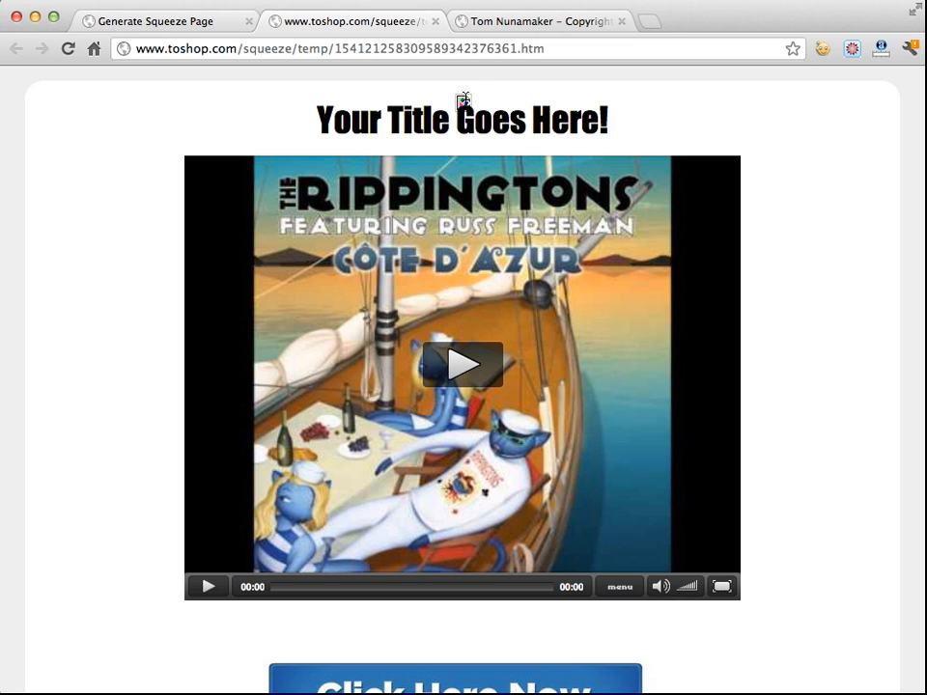
{"action": "scroll", "coordinate": [104, 255], "scroll_direction": "down", "scroll_amount": 5}
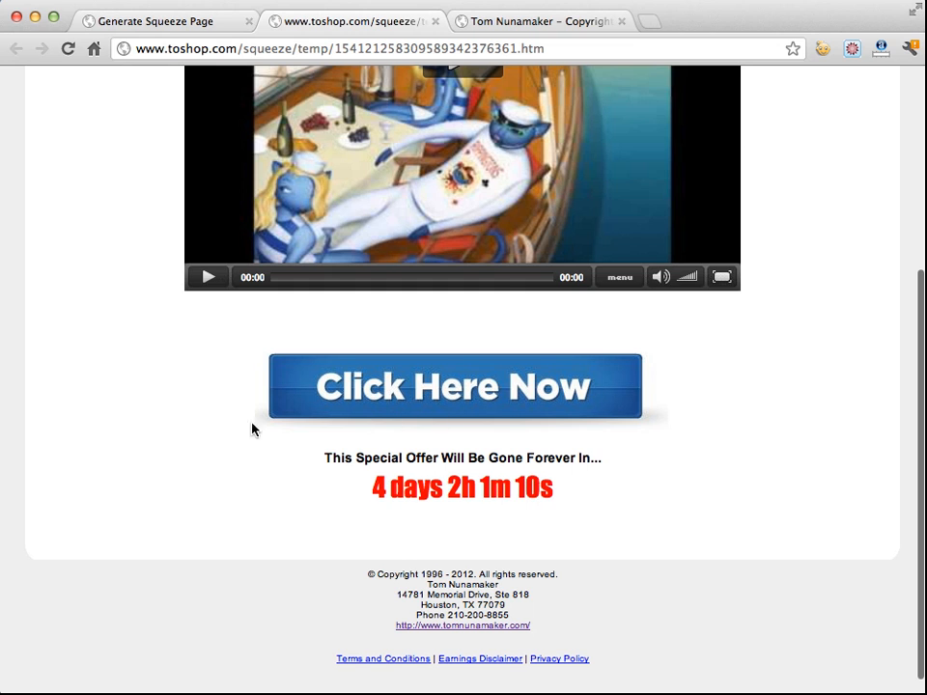
Test the exit prompt by navigating away from the generated page, then close the extra tabs
{"action": "left_click", "coordinate": [93, 48]}
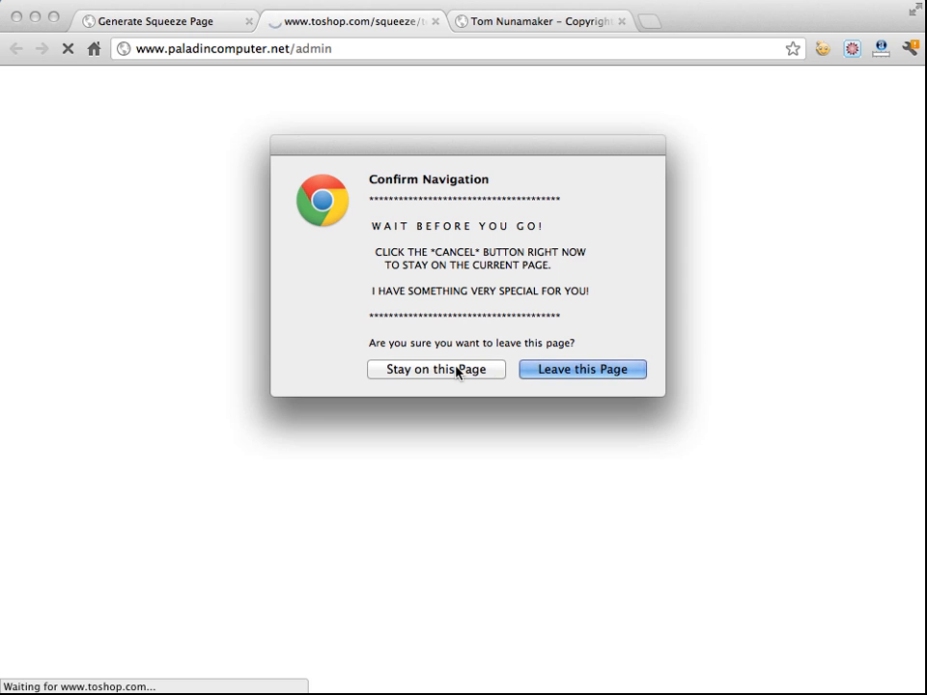
{"action": "left_click", "coordinate": [460, 373]}
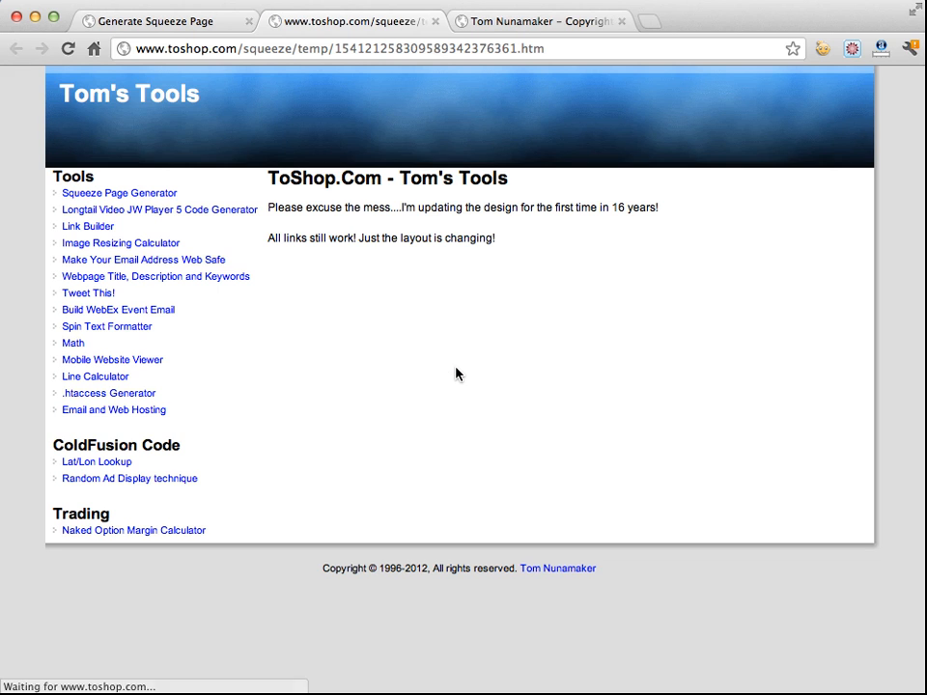
{"action": "left_click", "coordinate": [435, 21]}
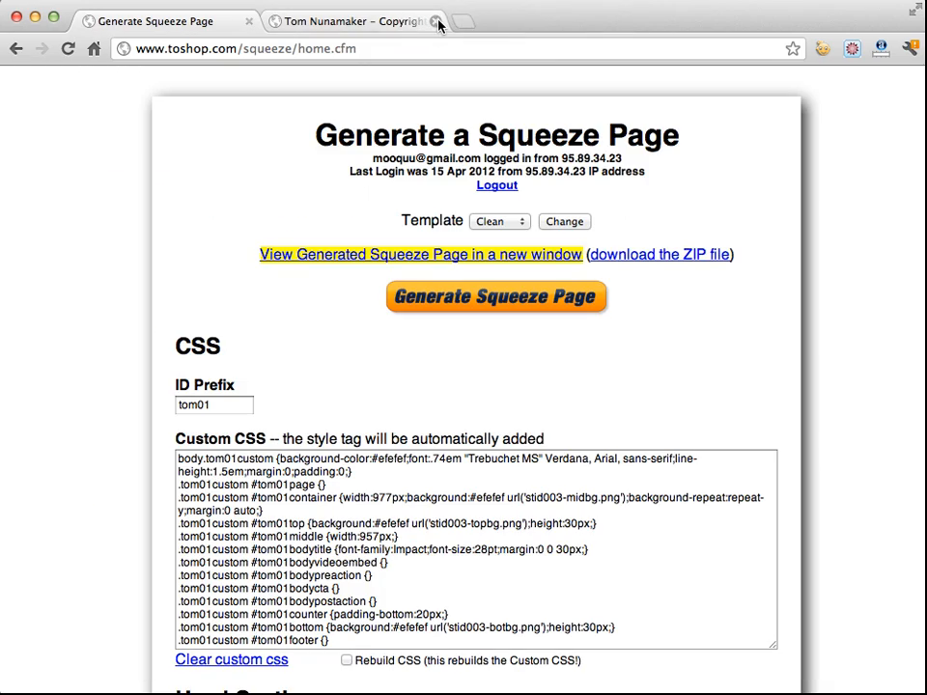
{"action": "left_click", "coordinate": [436, 20]}
Enable Use an Exit Splash again and clear the Script Location field
{"action": "scroll", "coordinate": [119, 283], "scroll_direction": "down", "scroll_amount": 20}
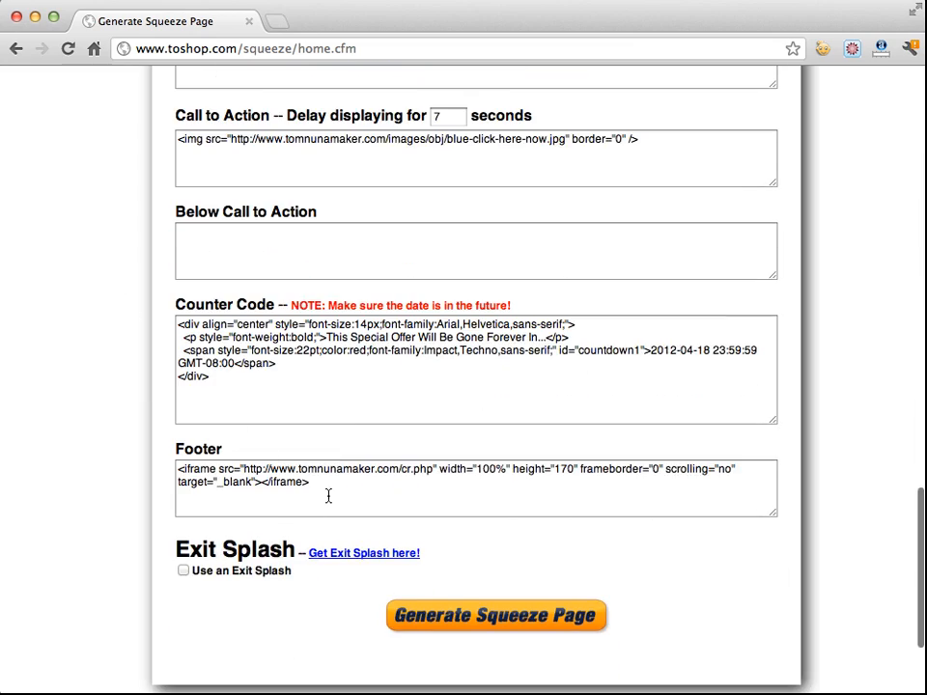
{"action": "left_click", "coordinate": [183, 570]}
{"action": "scroll", "coordinate": [142, 569], "scroll_direction": "down", "scroll_amount": 5}
{"action": "scroll", "coordinate": [142, 570], "scroll_direction": "down", "scroll_amount": 4}
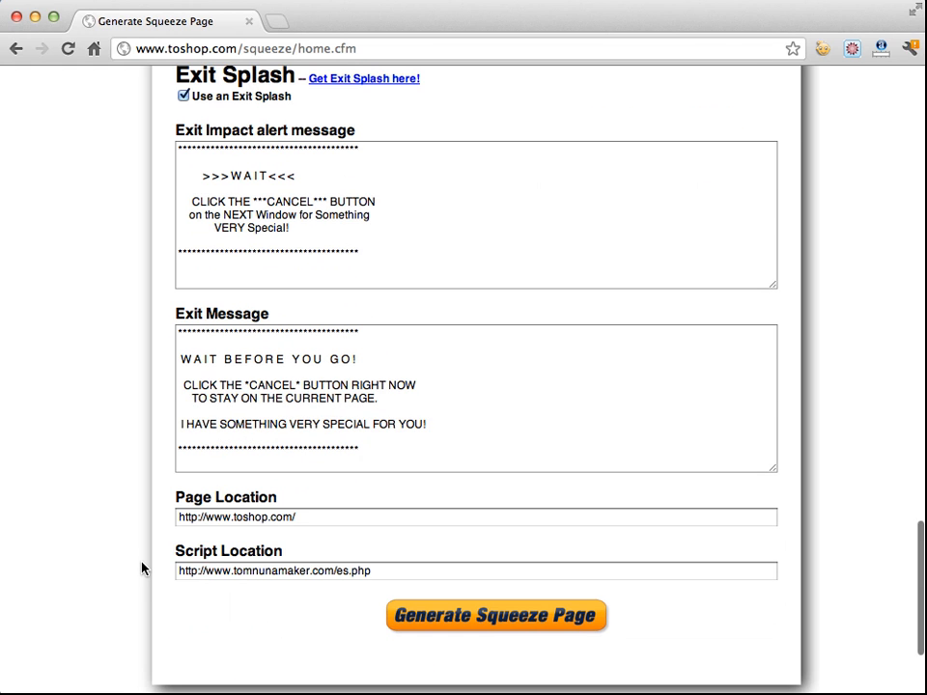
{"action": "left_click_drag", "start_coordinate": [381, 570], "coordinate": [114, 564]}
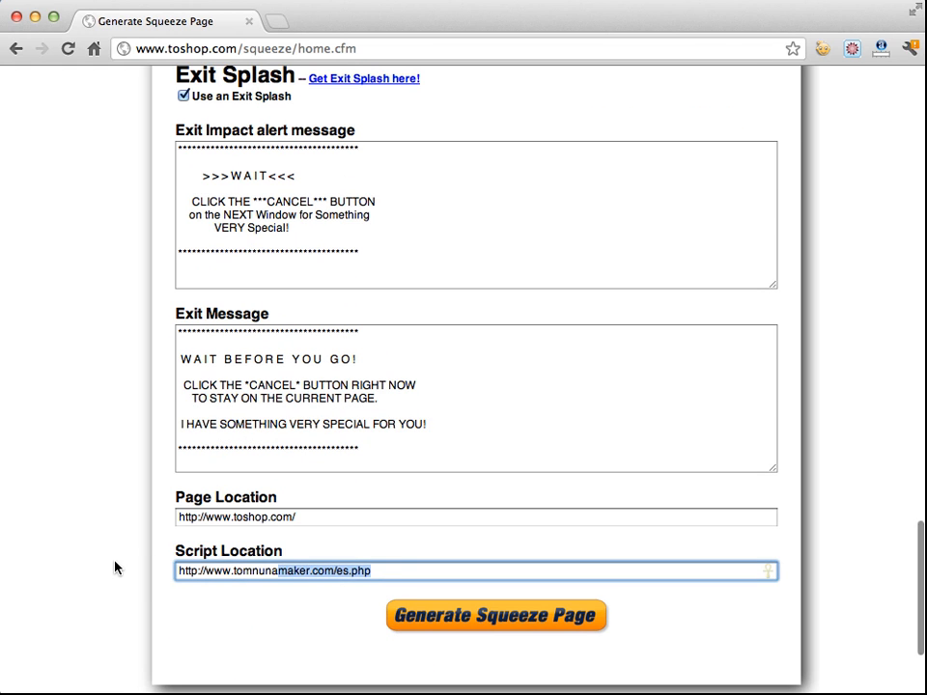
{"action": "type", "text": "http://www.tomnun"}
{"action": "key", "text": "BackSpace"}
{"action": "key", "text": "BackSpace"}
{"action": "key", "text": "BackSpace"}
{"action": "key", "text": "BackSpace"}
{"action": "key", "text": "BackSpace"}
{"action": "key", "text": "BackSpace"}
{"action": "key", "text": "BackSpace"}
{"action": "key", "text": "BackSpace"}
{"action": "key", "text": "BackSpace"}
{"action": "key", "text": "BackSpace"}
{"action": "key", "text": "BackSpace"}
{"action": "key", "text": "BackSpace"}
{"action": "key", "text": "BackSpace"}
{"action": "key", "text": "BackSpace"}
{"action": "key", "text": "BackSpace"}
{"action": "key", "text": "BackSpace"}
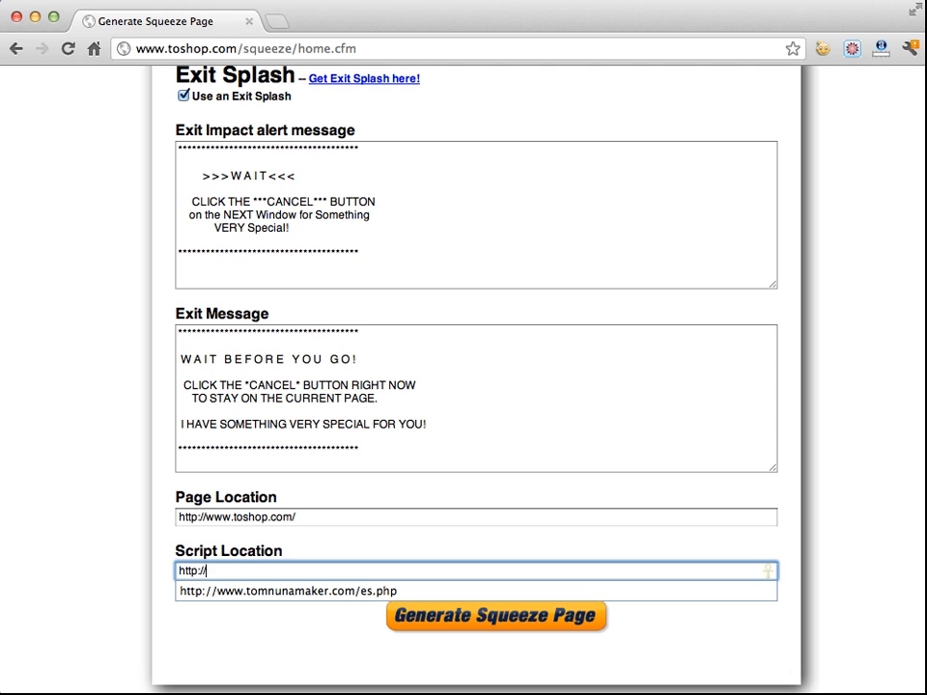
Open the Get Exit Splash here! page, then close it, leaving through its exit prompt
{"action": "left_click", "coordinate": [518, 438]}
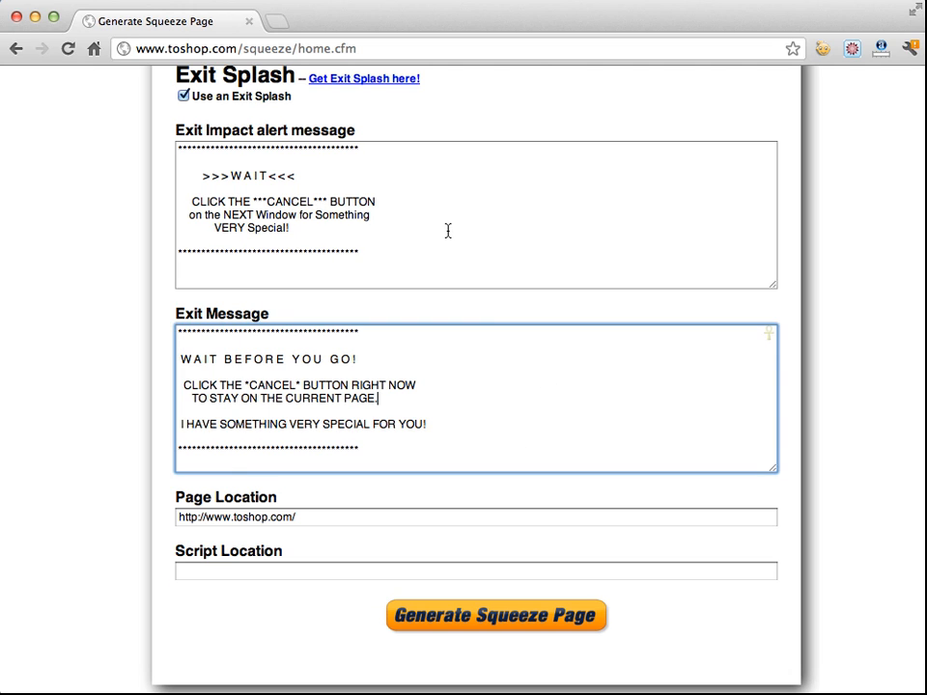
{"action": "scroll", "coordinate": [448, 233], "scroll_direction": "up", "scroll_amount": 3}
{"action": "left_click", "coordinate": [384, 207]}
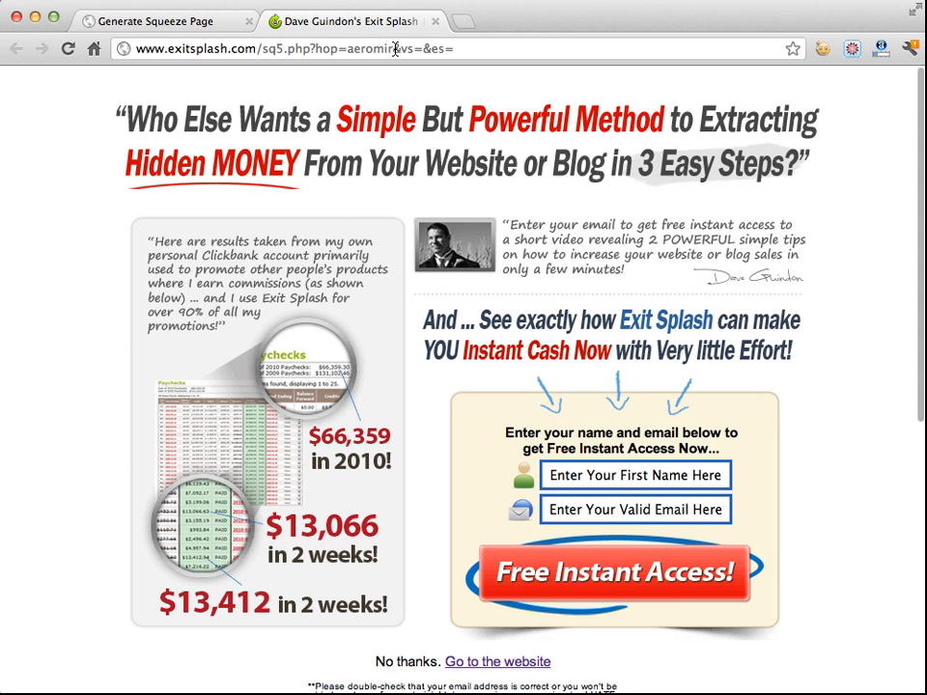
{"action": "left_click", "coordinate": [435, 22]}
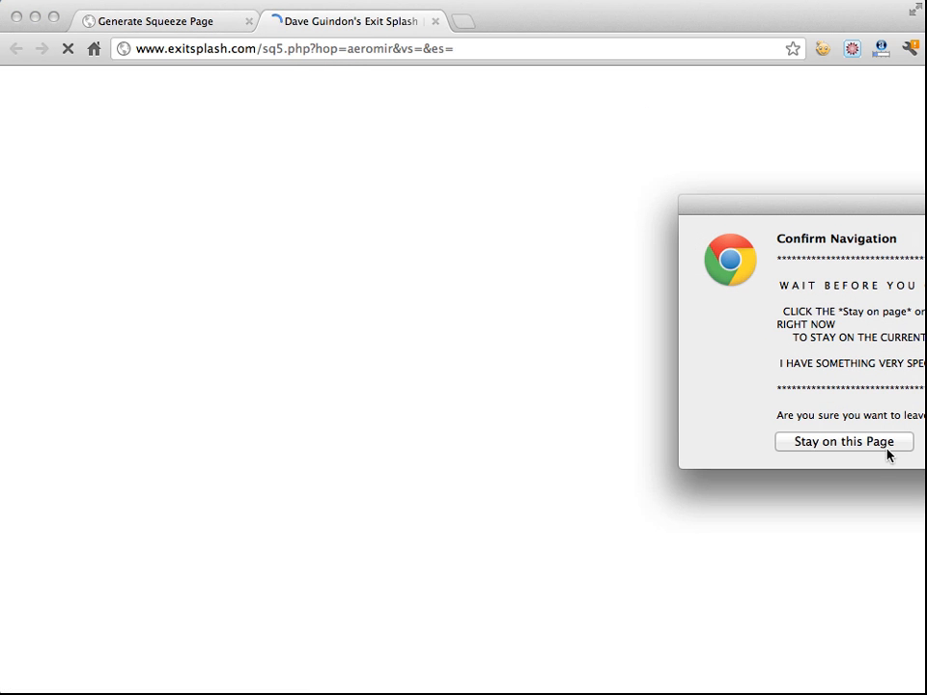
{"action": "left_click_drag", "start_coordinate": [854, 214], "coordinate": [537, 186]}
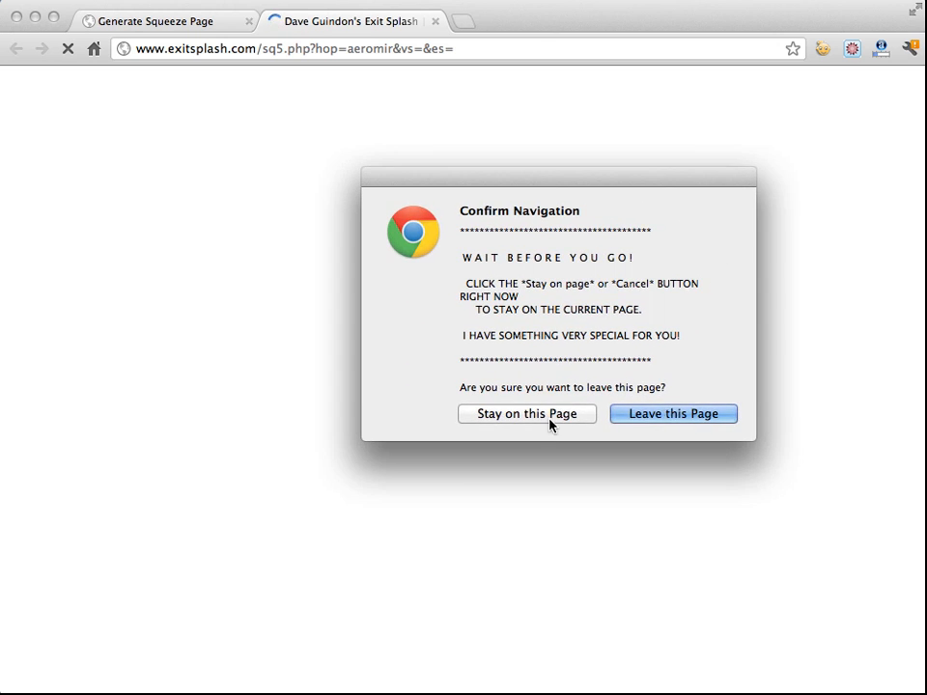
{"action": "left_click", "coordinate": [668, 419]}
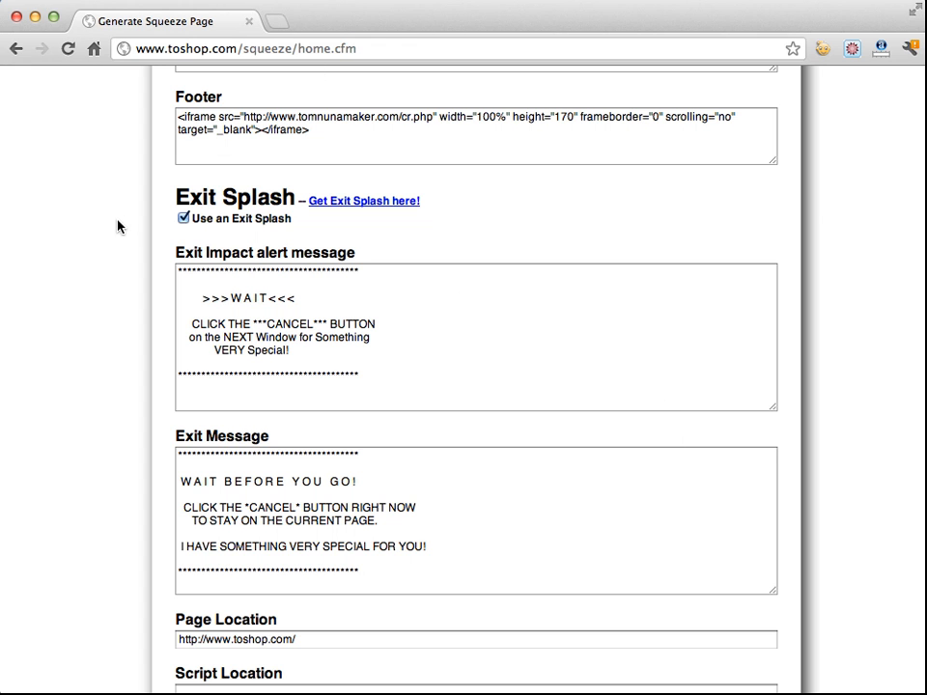
Turn off Use an Exit Splash
{"action": "left_click", "coordinate": [184, 219]}
Scroll back through the form to the CSS and Head Section fields
{"action": "scroll", "coordinate": [89, 244], "scroll_direction": "up", "scroll_amount": 5}
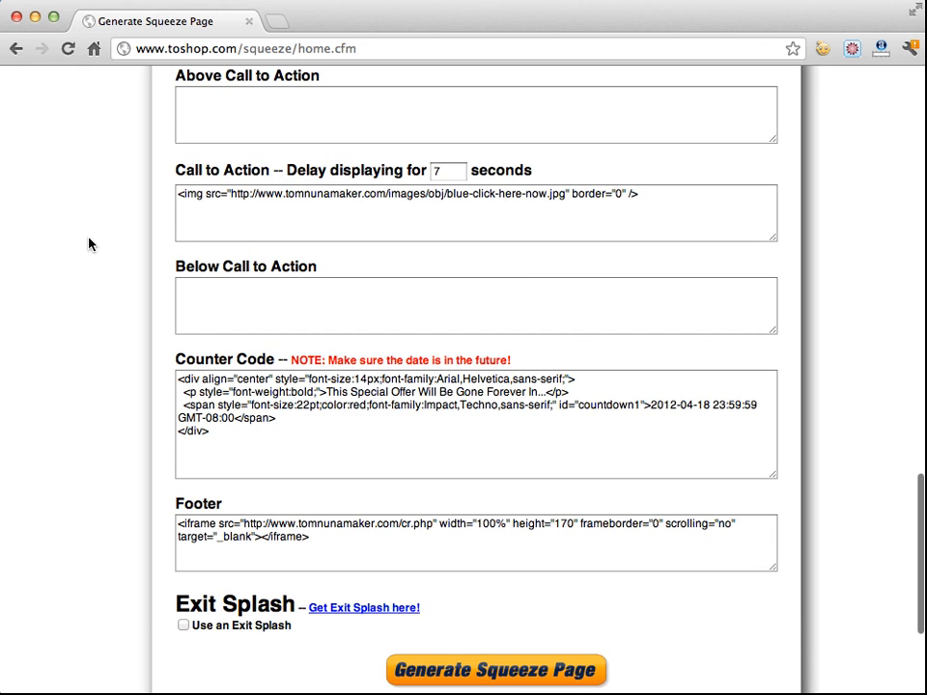
{"action": "scroll", "coordinate": [102, 344], "scroll_direction": "up", "scroll_amount": 20}
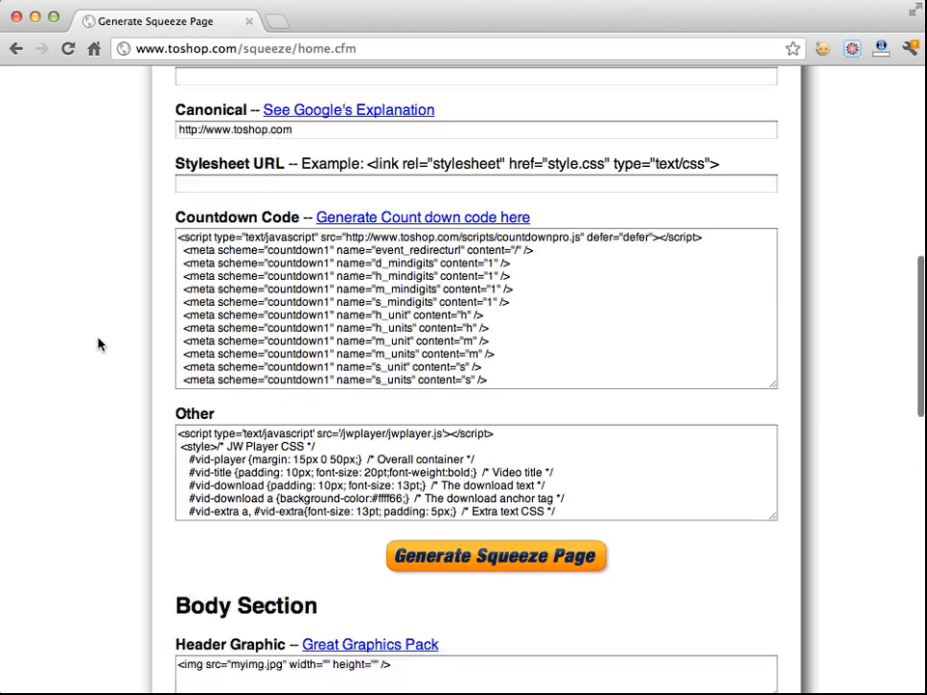
{"action": "scroll", "coordinate": [98, 344], "scroll_direction": "up", "scroll_amount": 3}
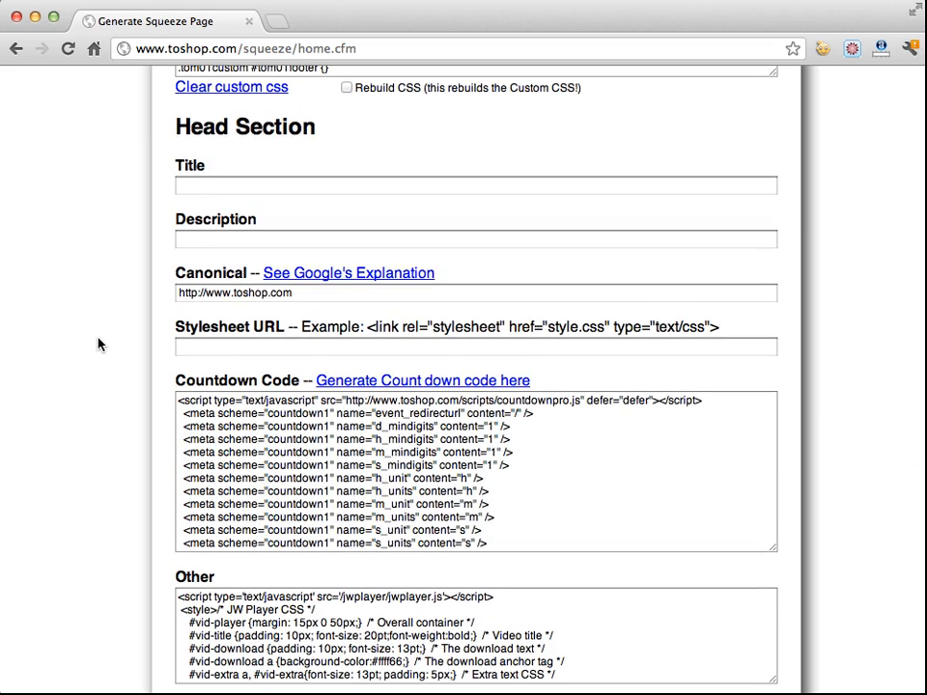
{"action": "scroll", "coordinate": [98, 344], "scroll_direction": "up", "scroll_amount": 2}
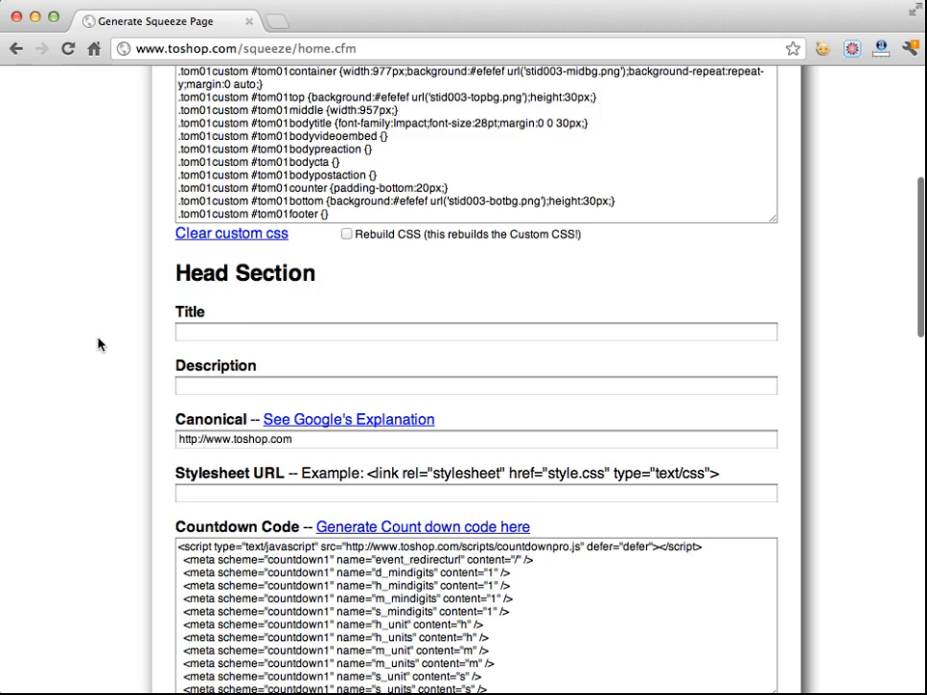
{"action": "scroll", "coordinate": [98, 344], "scroll_direction": "down", "scroll_amount": 4}
{"action": "scroll", "coordinate": [98, 344], "scroll_direction": "up", "scroll_amount": 5}
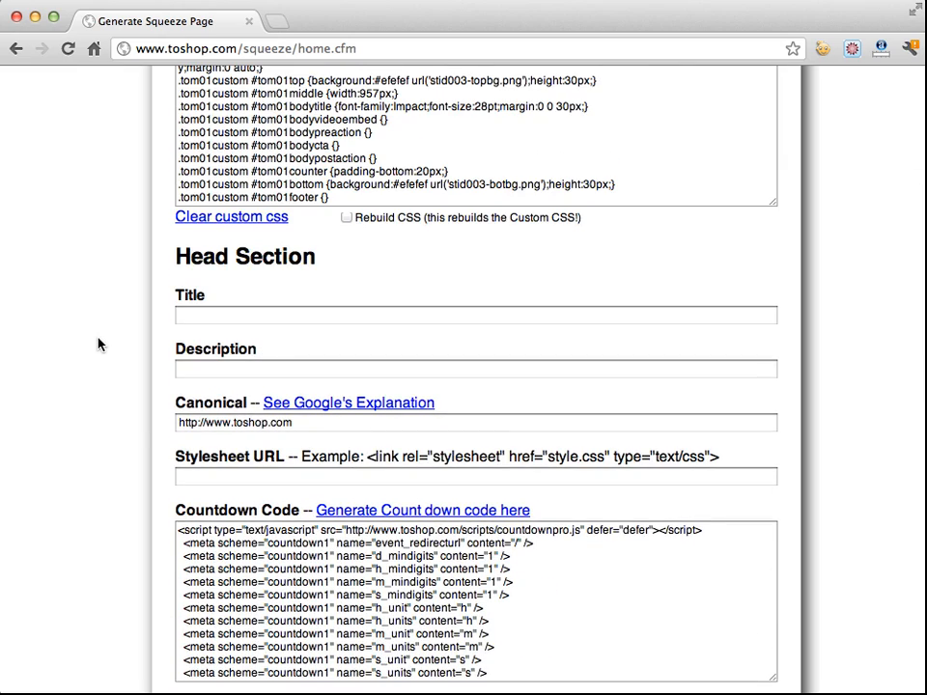
{"action": "scroll", "coordinate": [98, 344], "scroll_direction": "up", "scroll_amount": 8}
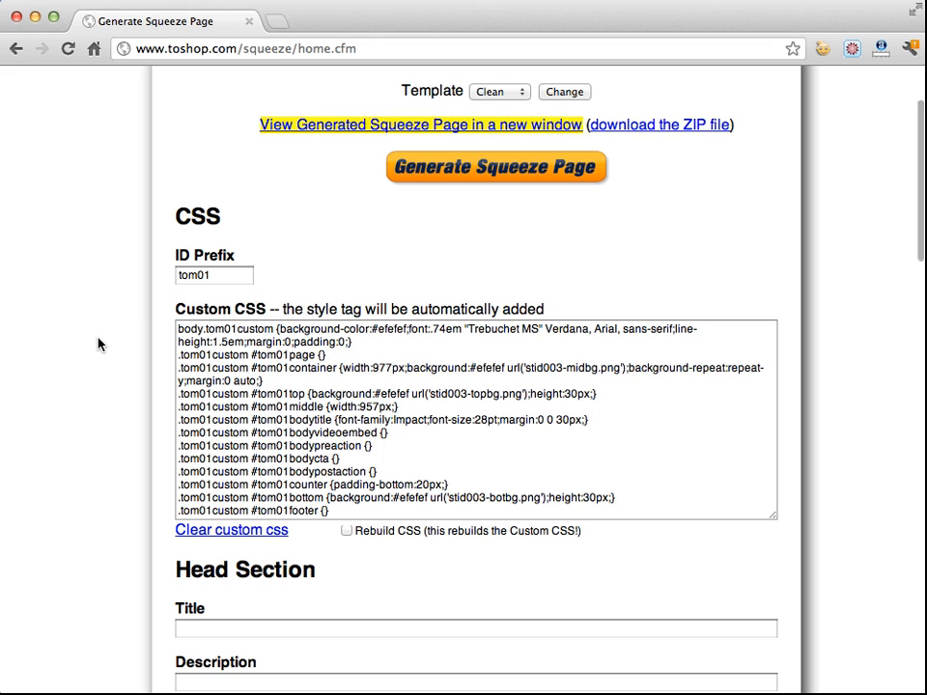
{"action": "scroll", "coordinate": [97, 344], "scroll_direction": "down", "scroll_amount": 2}
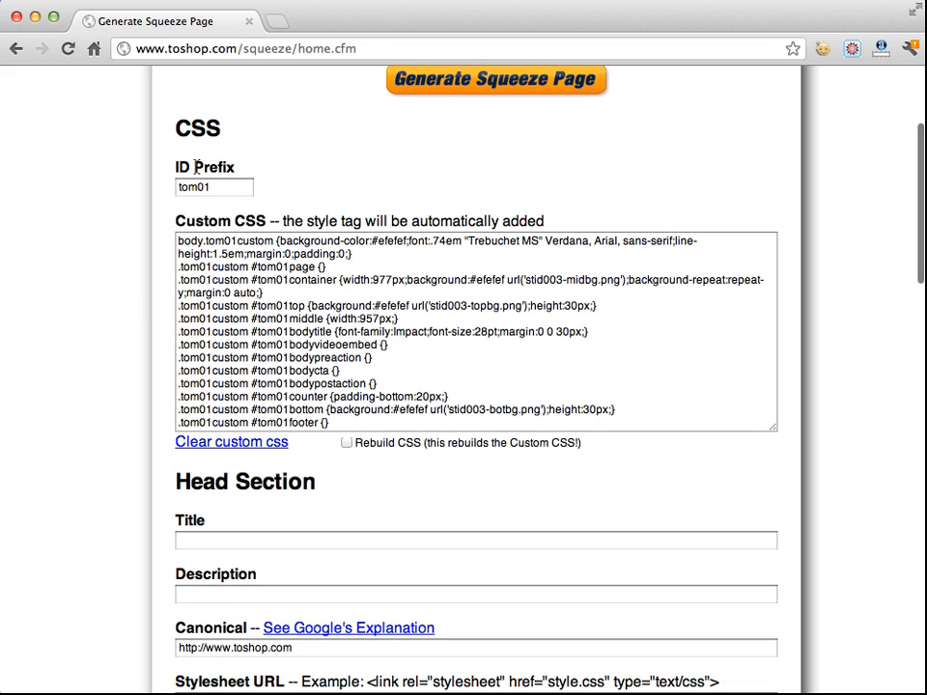
{"action": "scroll", "coordinate": [174, 414], "scroll_direction": "down", "scroll_amount": 2}
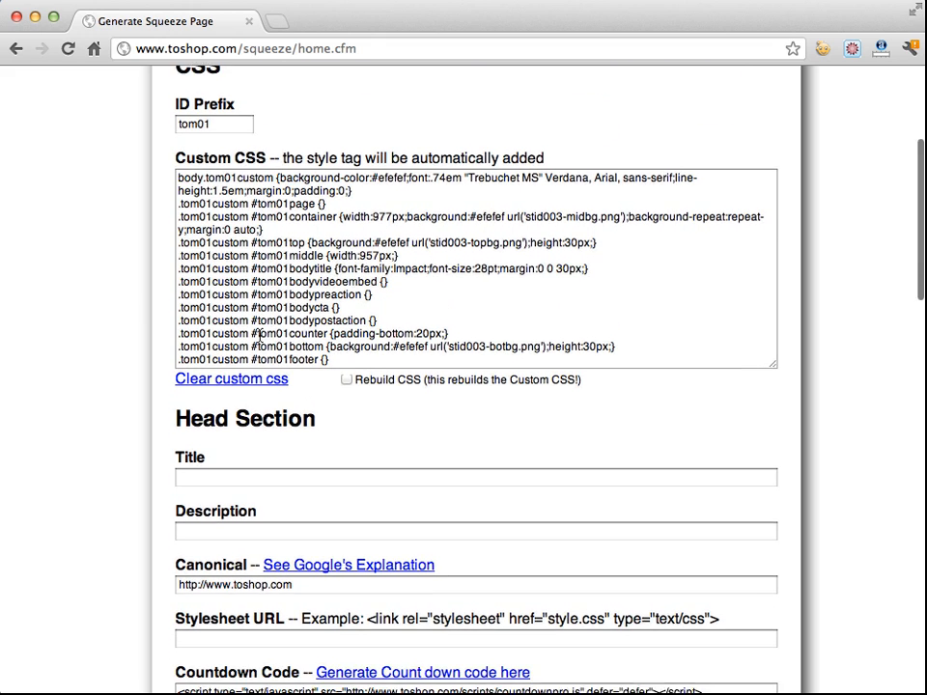
Generate the squeeze page and open the generated page in a new window
{"action": "scroll", "coordinate": [172, 420], "scroll_direction": "down", "scroll_amount": 5}
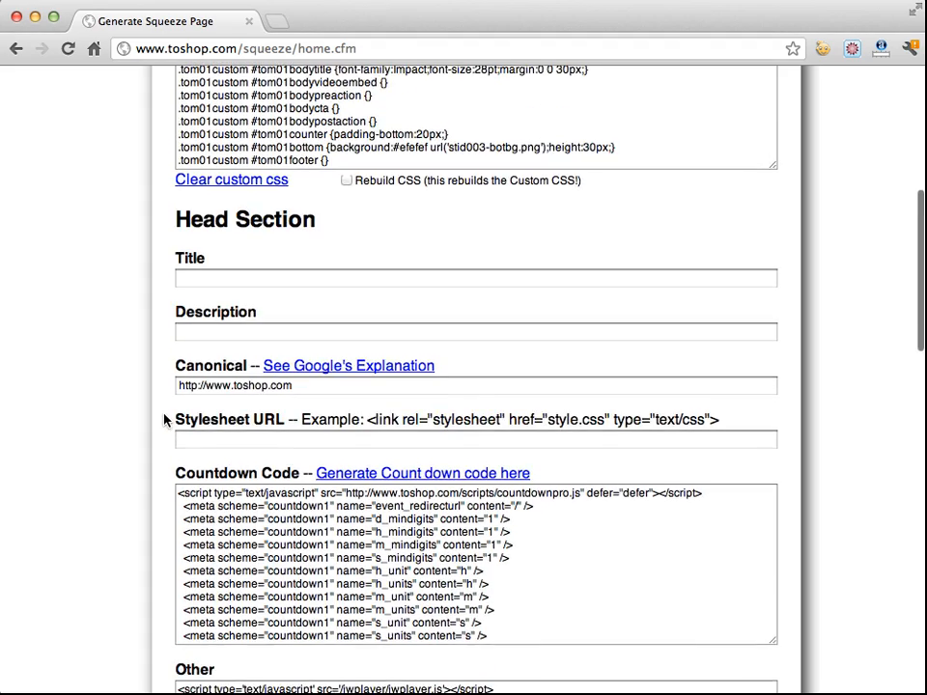
{"action": "scroll", "coordinate": [164, 420], "scroll_direction": "up", "scroll_amount": 10}
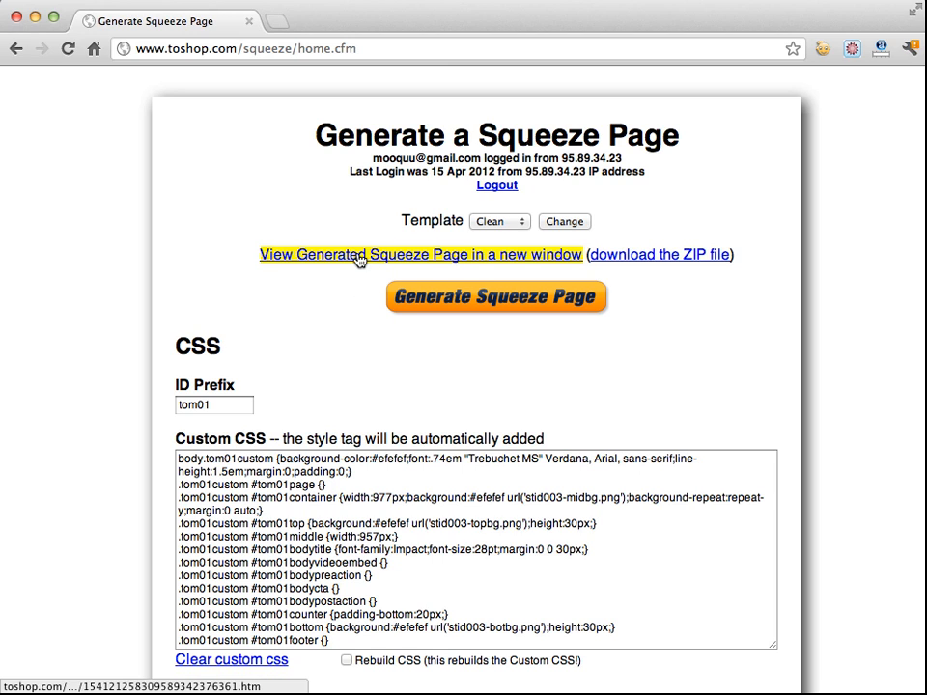
{"action": "left_click", "coordinate": [422, 300]}
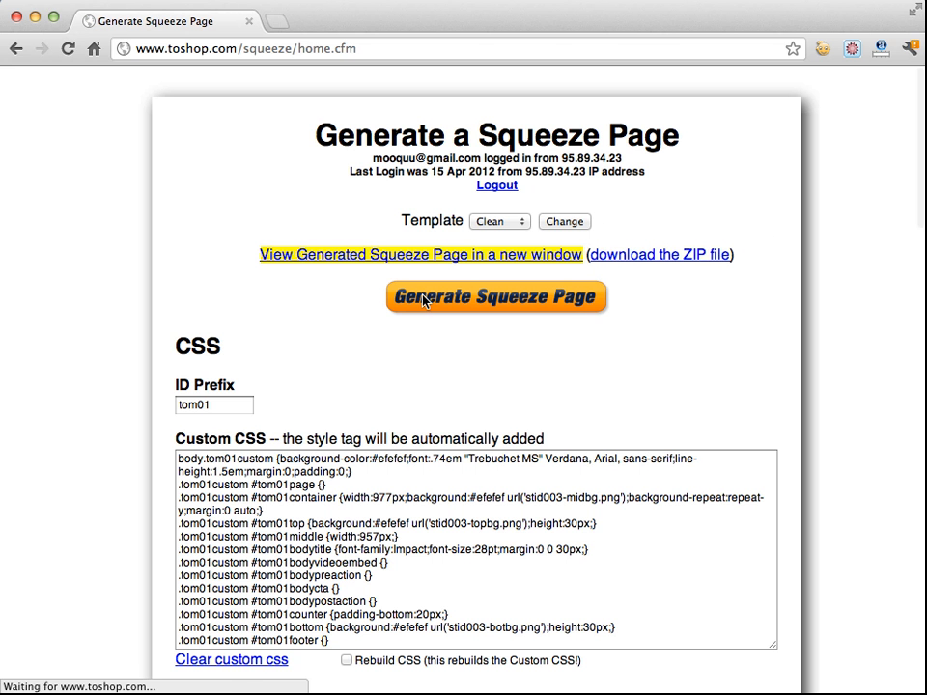
{"action": "left_click", "coordinate": [437, 256]}
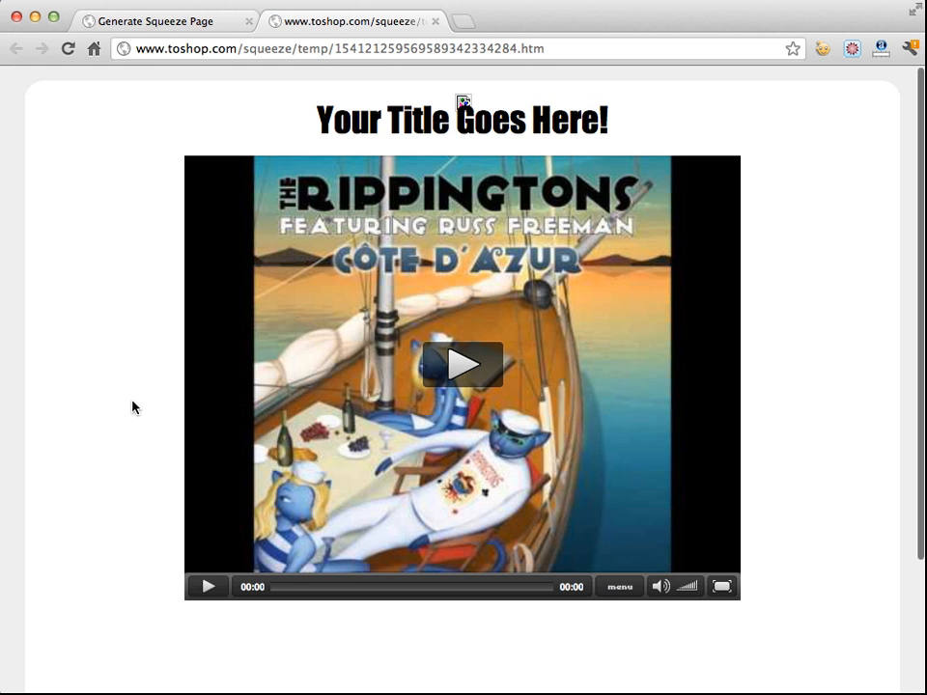
View the generated page's source and select its custom CSS block, then close the source tab
{"action": "right_click", "coordinate": [134, 399]}
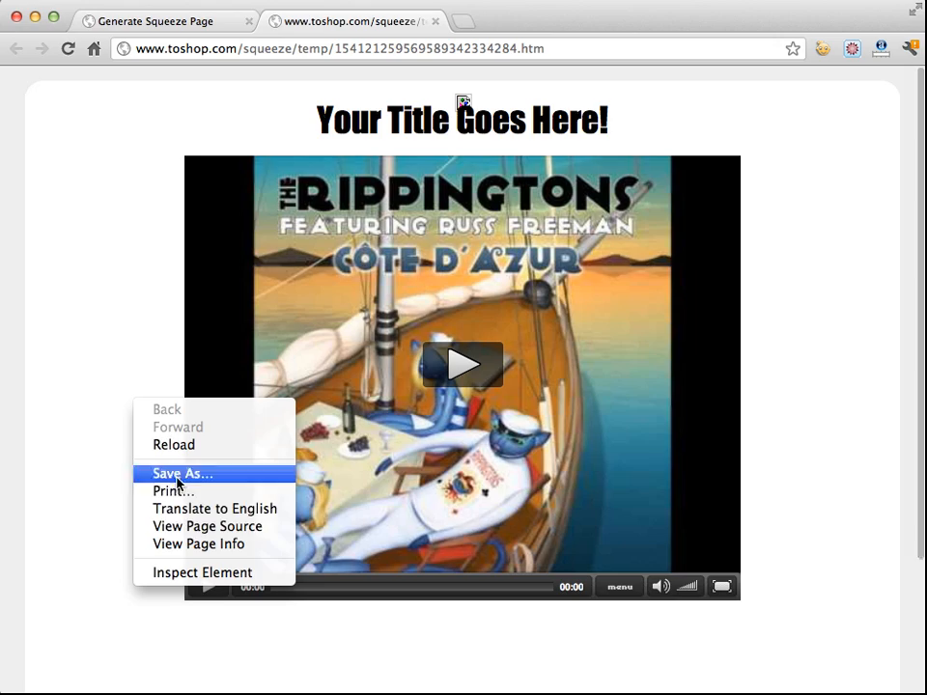
{"action": "left_click", "coordinate": [186, 536]}
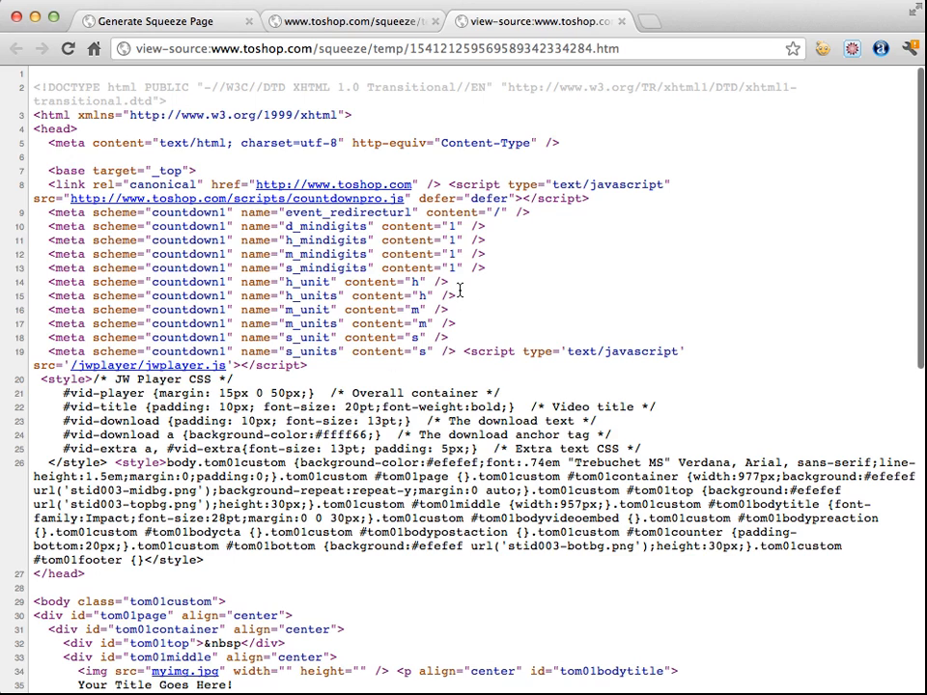
{"action": "scroll", "coordinate": [404, 297], "scroll_direction": "down", "scroll_amount": 3}
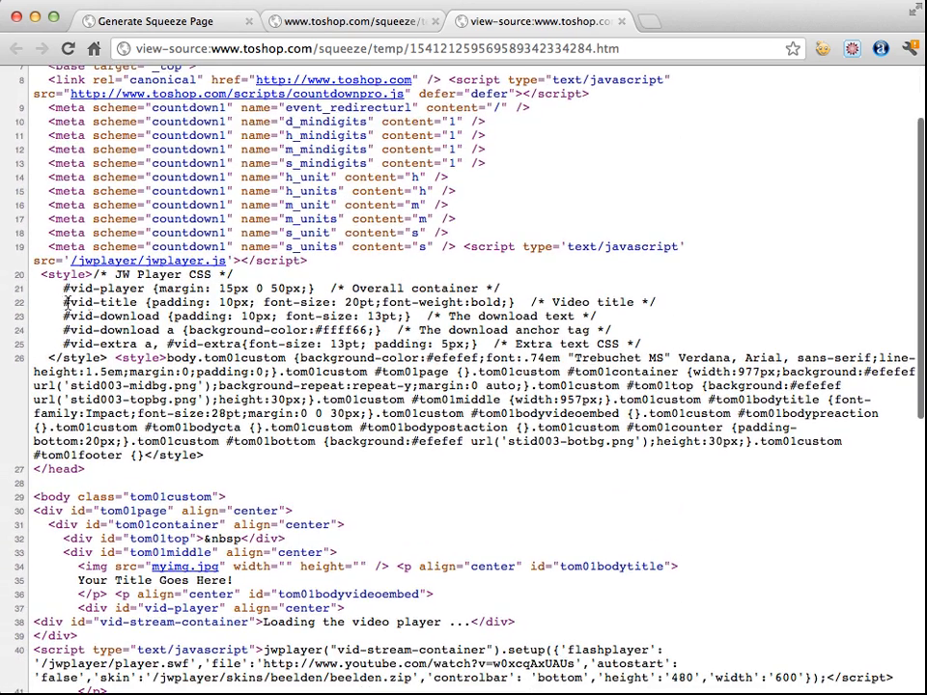
{"action": "left_click_drag", "start_coordinate": [166, 357], "coordinate": [202, 455]}
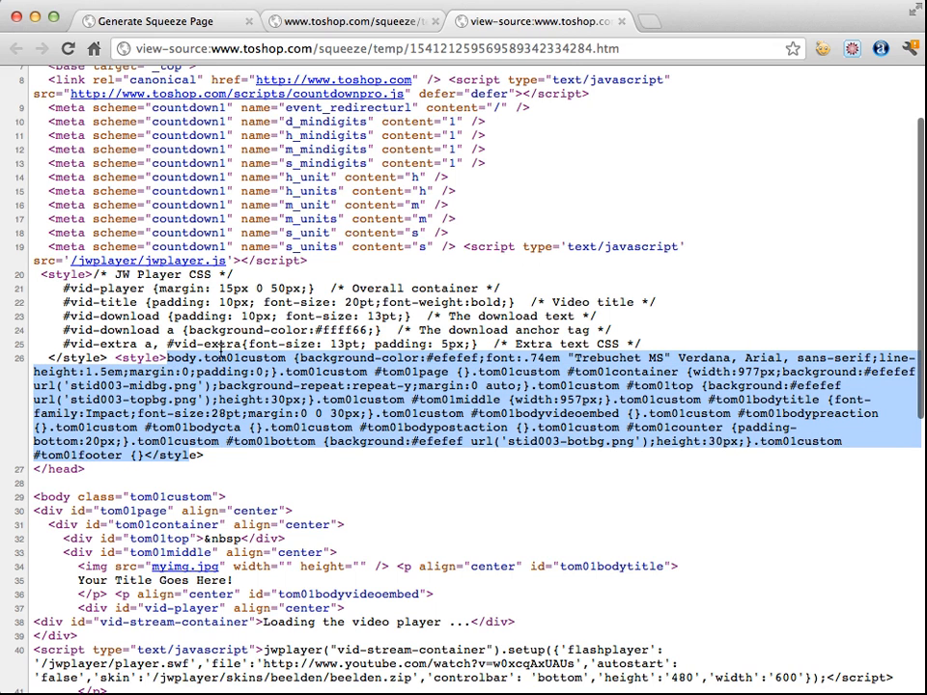
{"action": "left_click", "coordinate": [224, 304]}
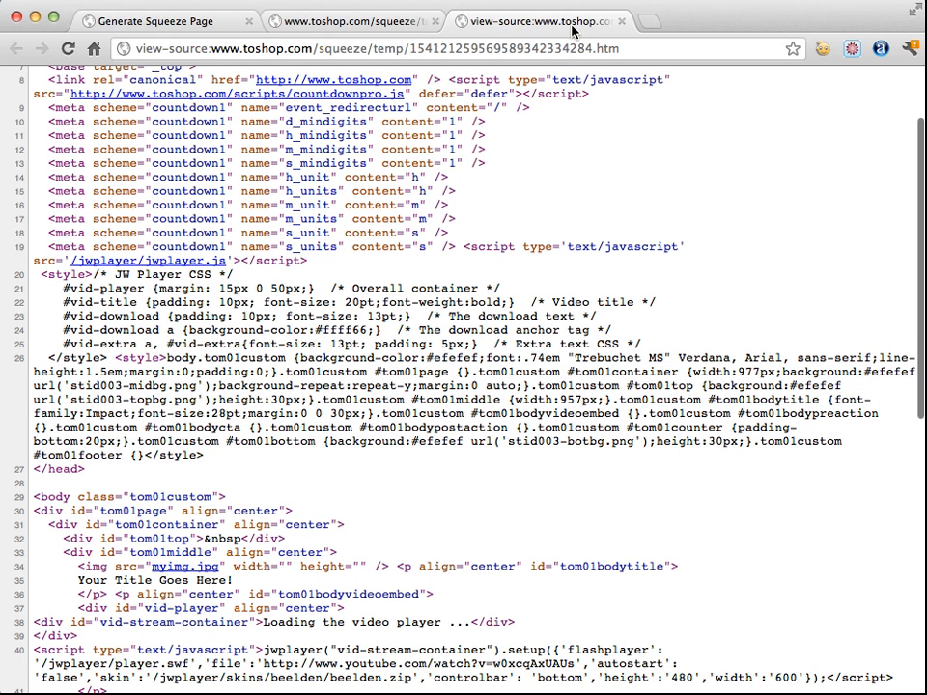
{"action": "left_click", "coordinate": [622, 21]}
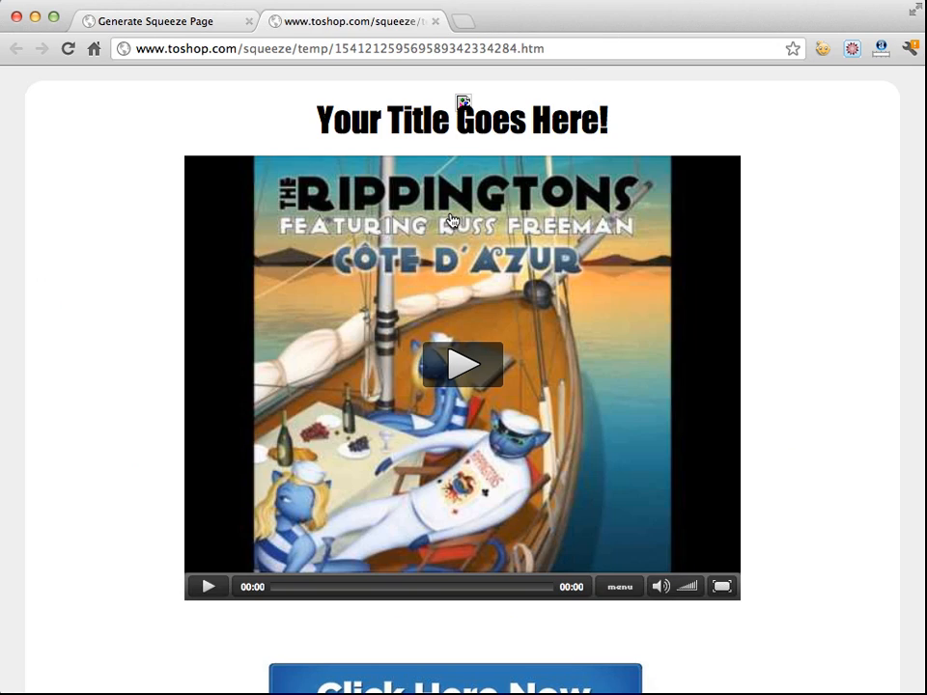
Close the preview, download the ZIP file, then regenerate the squeeze page and open it in a new window
{"action": "left_click", "coordinate": [439, 21]}
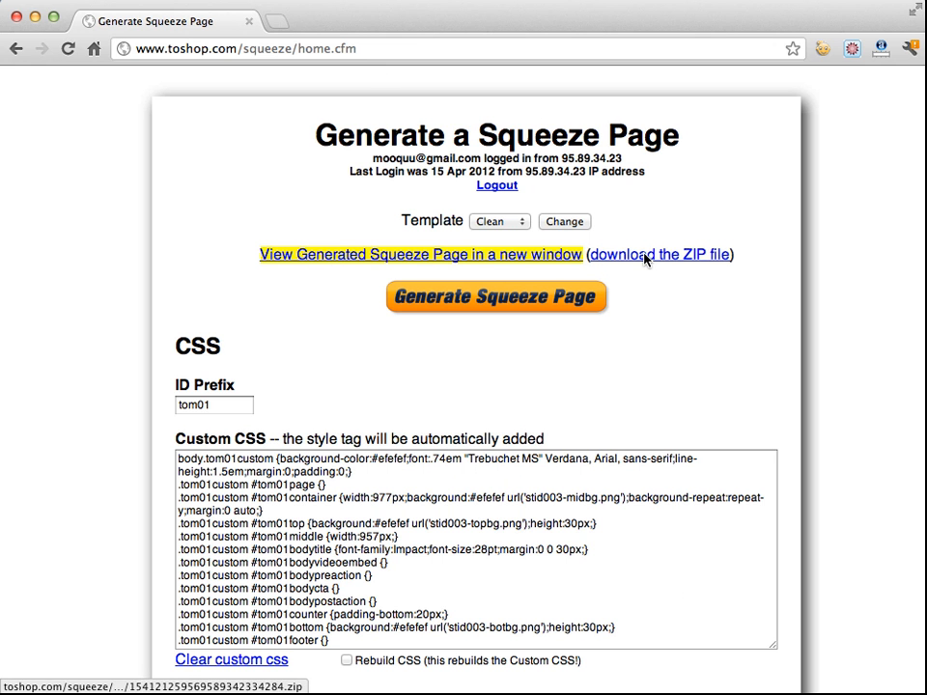
{"action": "left_click", "coordinate": [591, 255]}
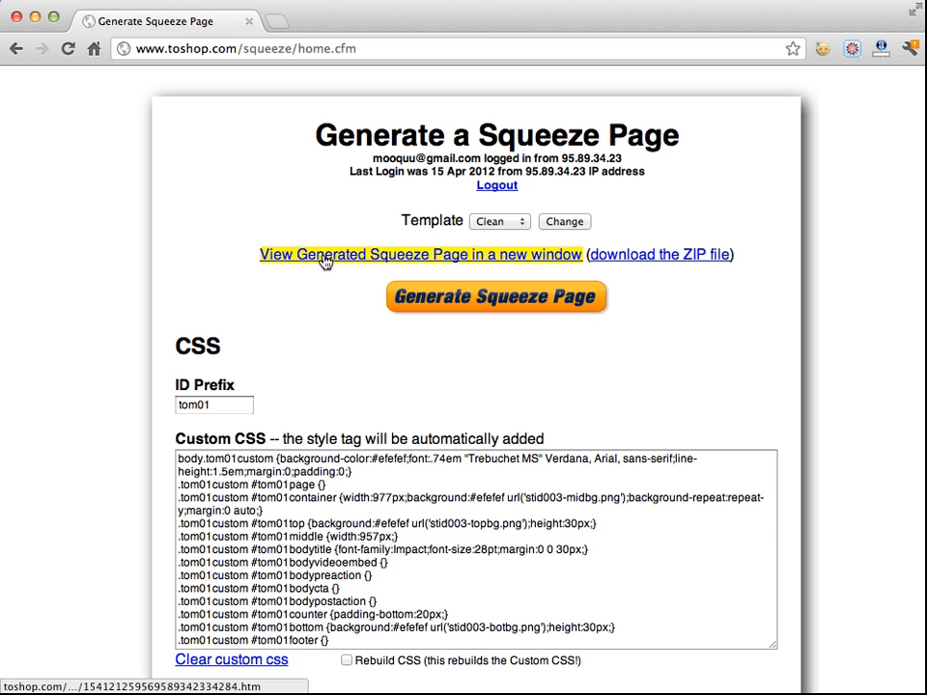
{"action": "left_click", "coordinate": [400, 298]}
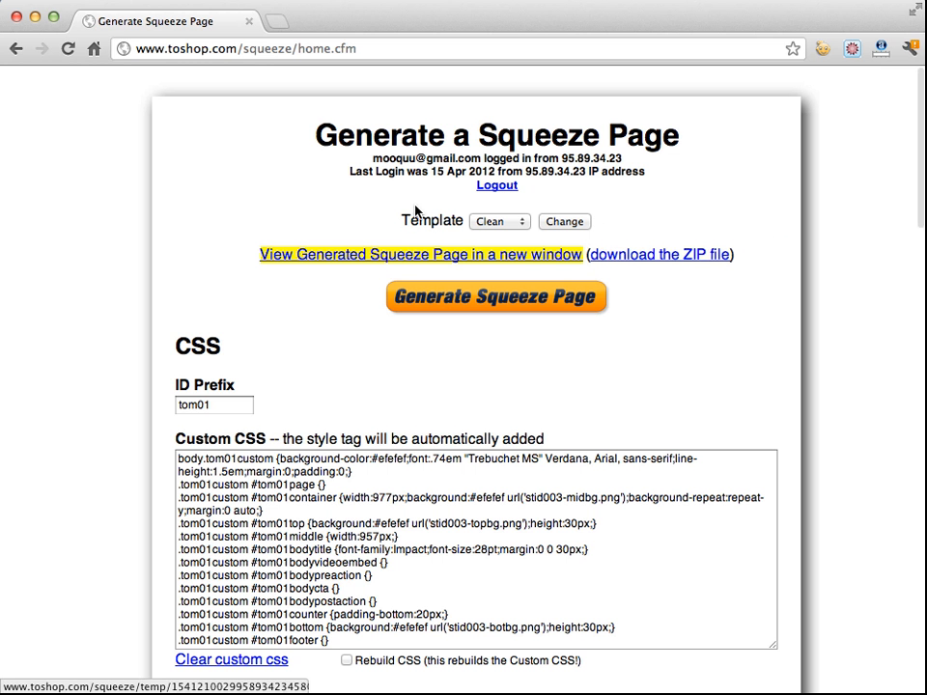
{"action": "left_click", "coordinate": [375, 257]}
Examine the generated page's numeric file name in the address bar, then close the preview tab
{"action": "left_click", "coordinate": [354, 52]}
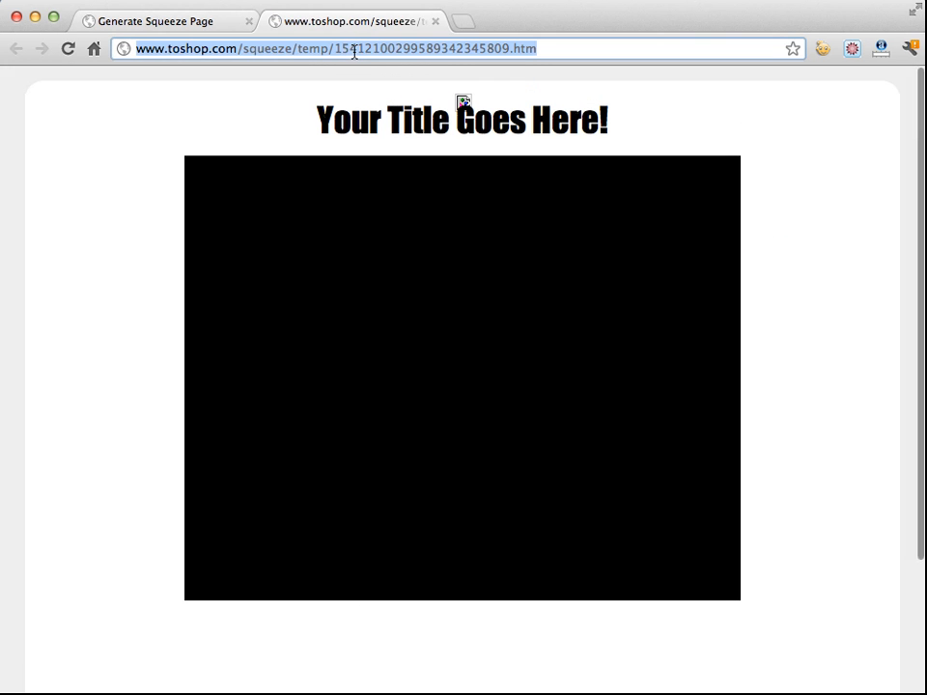
{"action": "left_click_drag", "start_coordinate": [340, 48], "coordinate": [506, 47]}
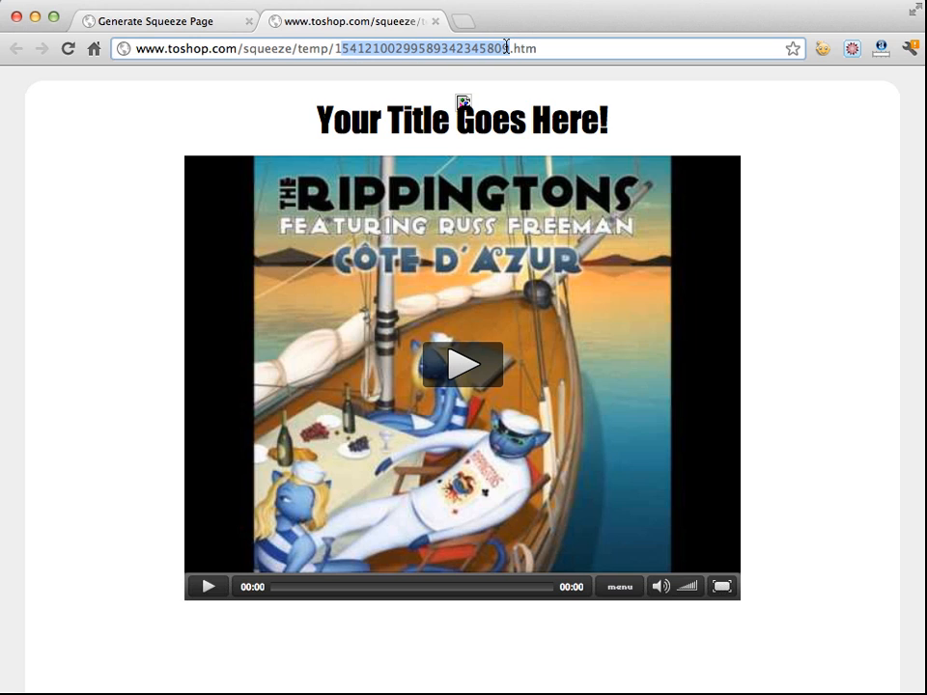
{"action": "left_click", "coordinate": [505, 46]}
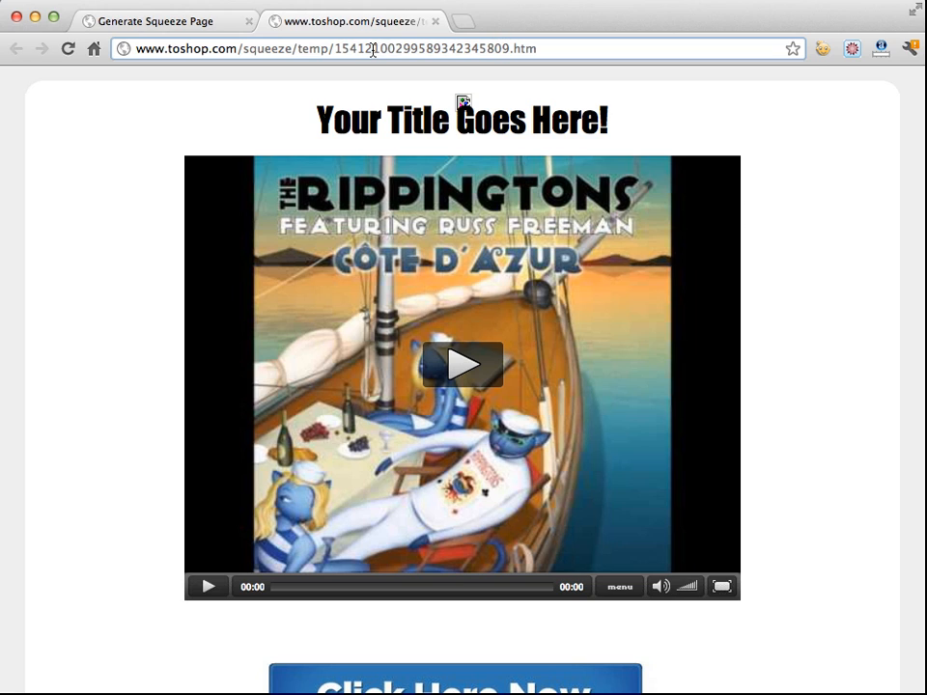
{"action": "left_click_drag", "start_coordinate": [341, 46], "coordinate": [550, 45]}
{"action": "left_click", "coordinate": [408, 46]}
{"action": "left_click_drag", "start_coordinate": [335, 46], "coordinate": [508, 48]}
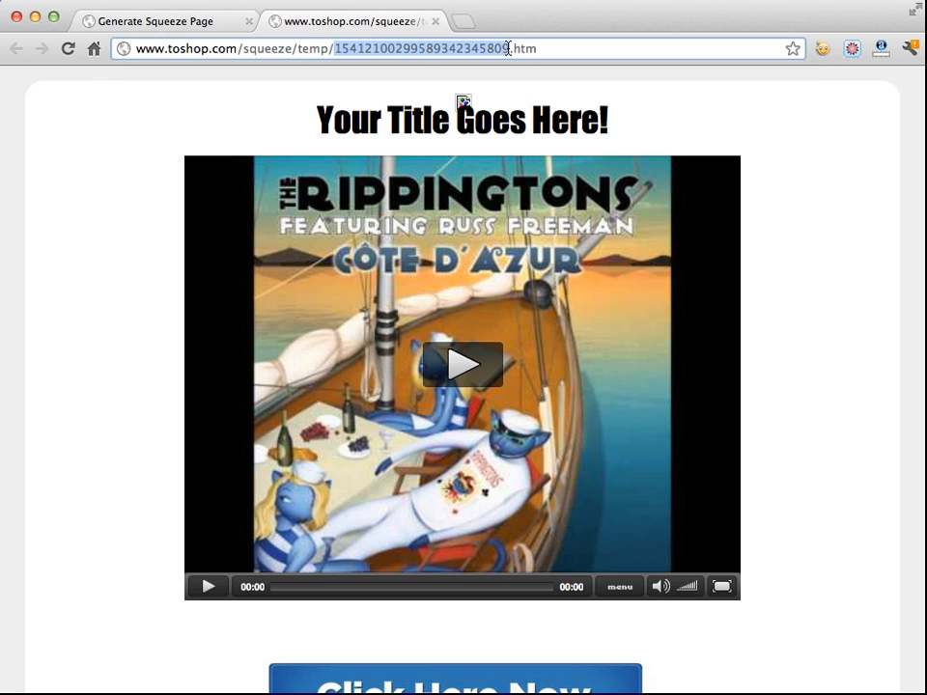
{"action": "left_click", "coordinate": [434, 20]}
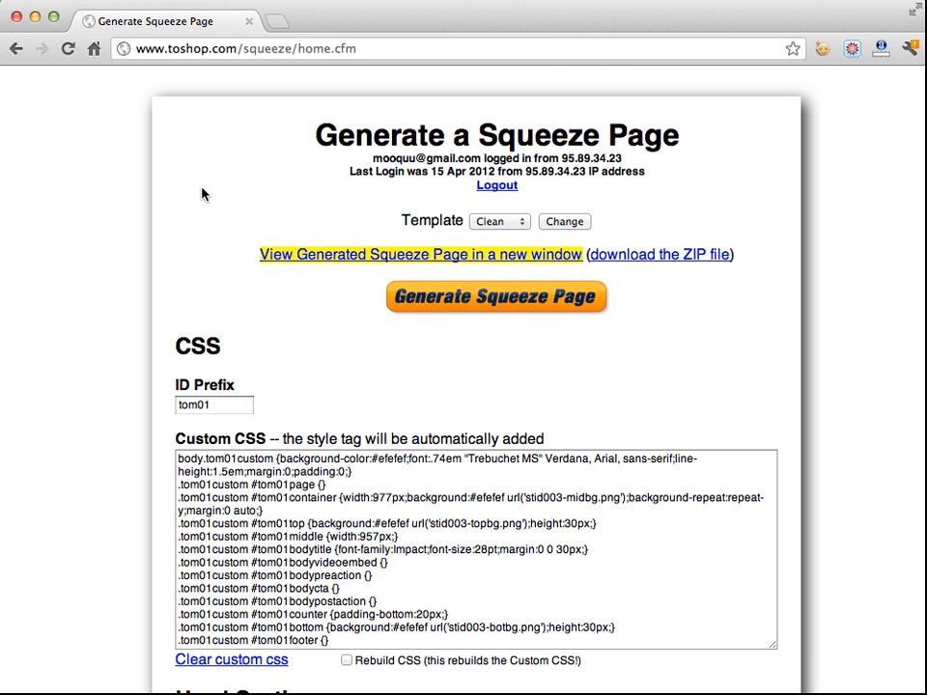
Enter the contact's e-mail address in the Head Section's Title field
{"action": "scroll", "coordinate": [203, 195], "scroll_direction": "down", "scroll_amount": 3}
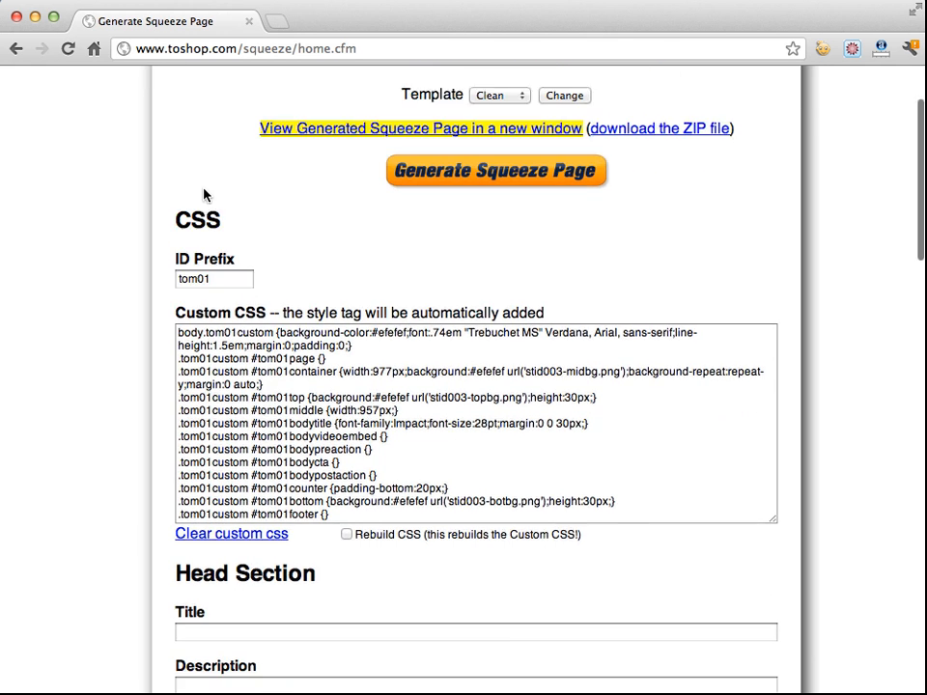
{"action": "scroll", "coordinate": [138, 188], "scroll_direction": "down", "scroll_amount": 10}
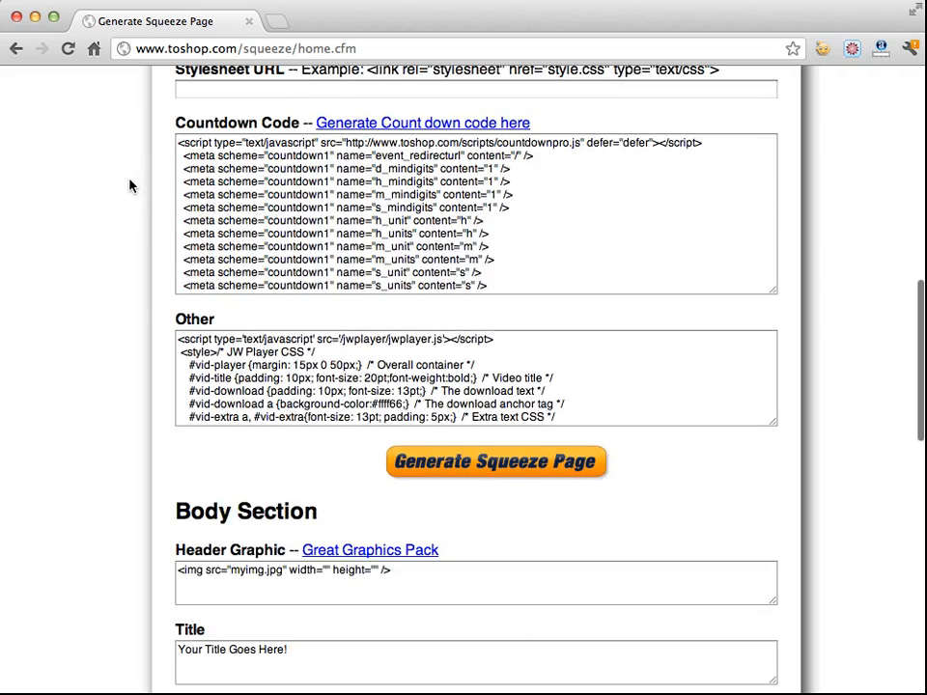
{"action": "scroll", "coordinate": [129, 187], "scroll_direction": "down", "scroll_amount": 5}
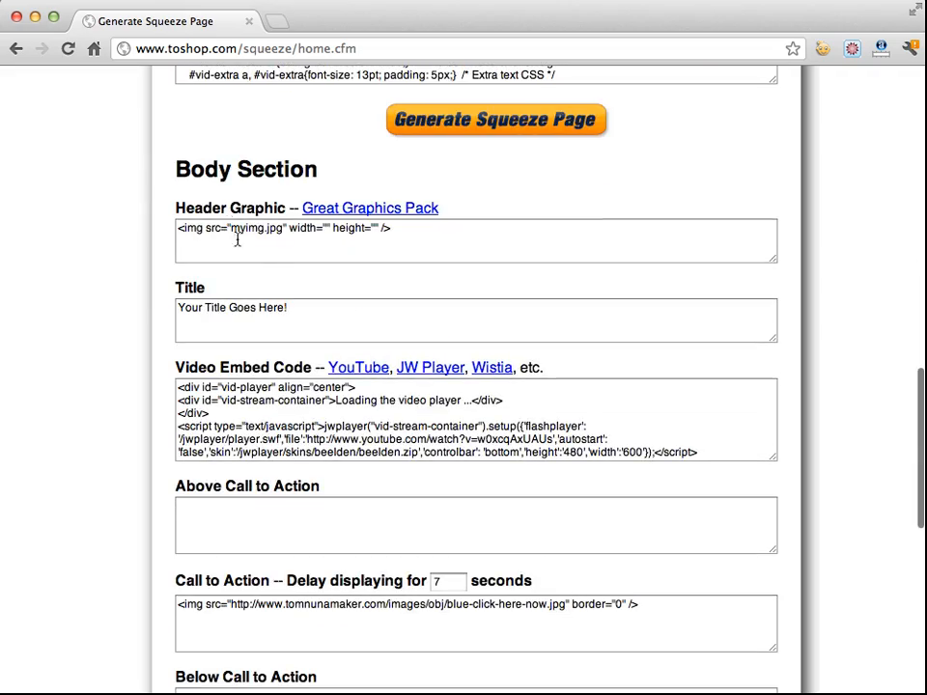
{"action": "scroll", "coordinate": [287, 238], "scroll_direction": "up", "scroll_amount": 8}
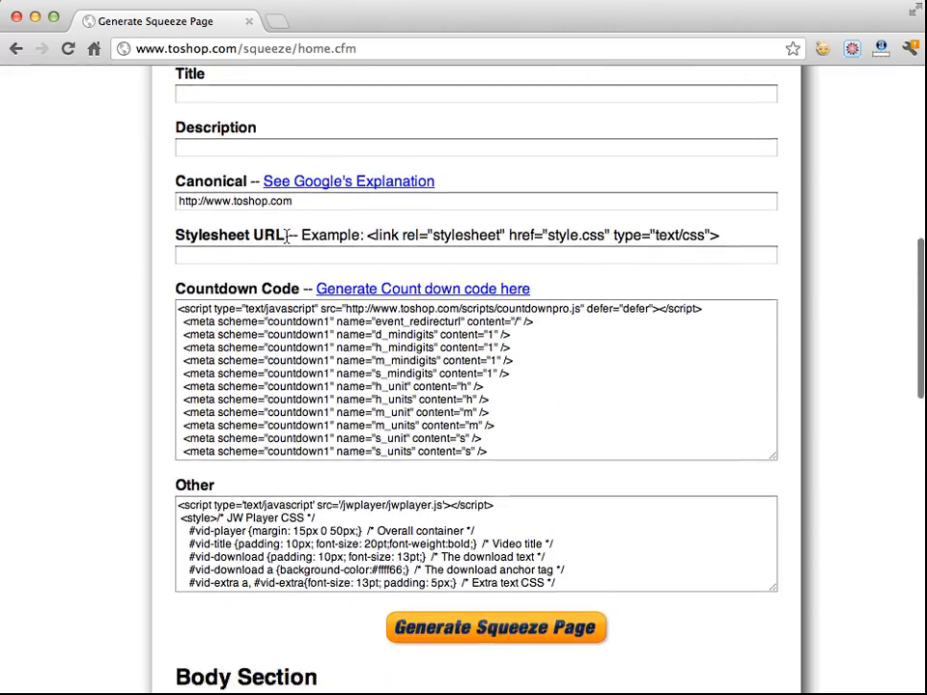
{"action": "left_click", "coordinate": [284, 142]}
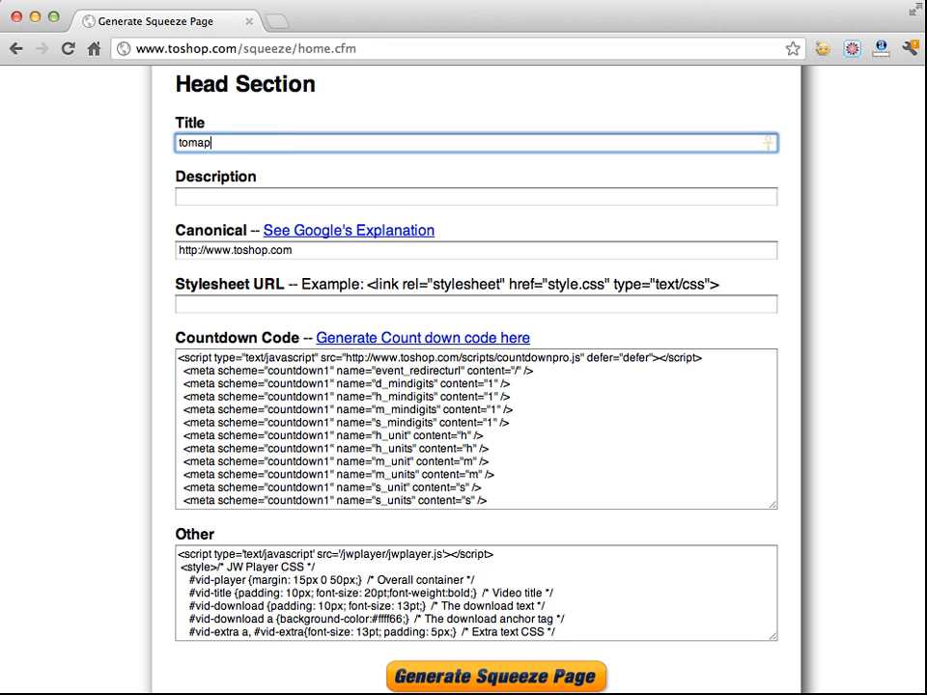
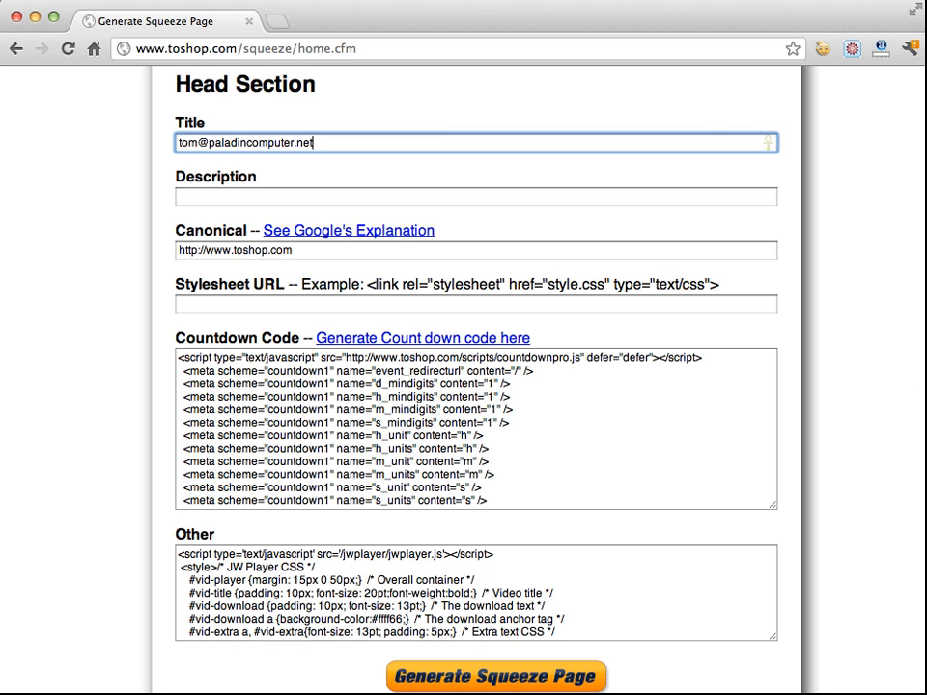
{"action": "left_click_drag", "start_coordinate": [338, 141], "coordinate": [139, 143]}
{"action": "left_click", "coordinate": [122, 151]}
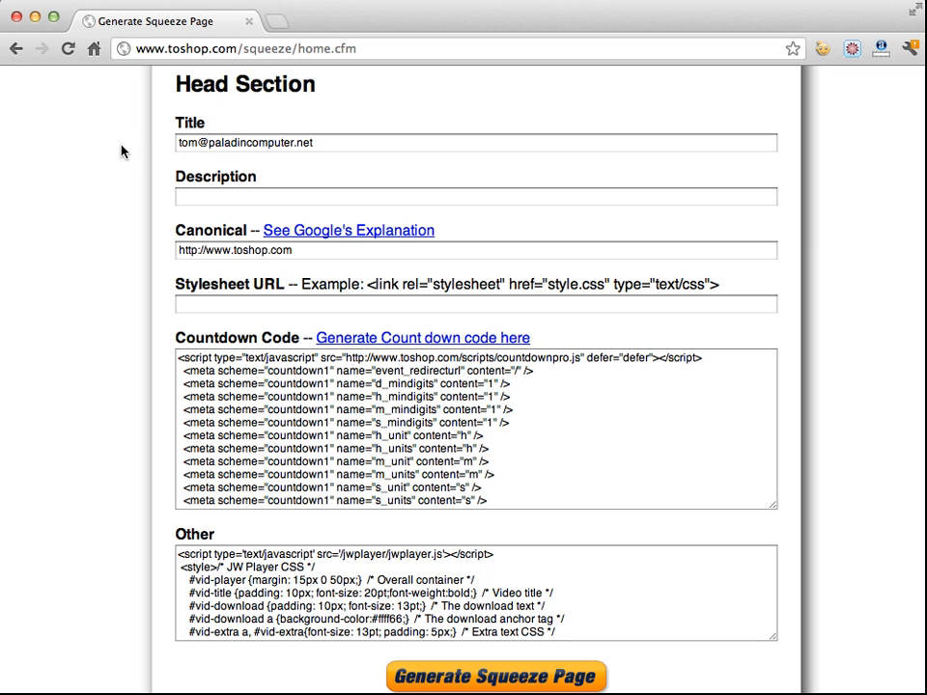